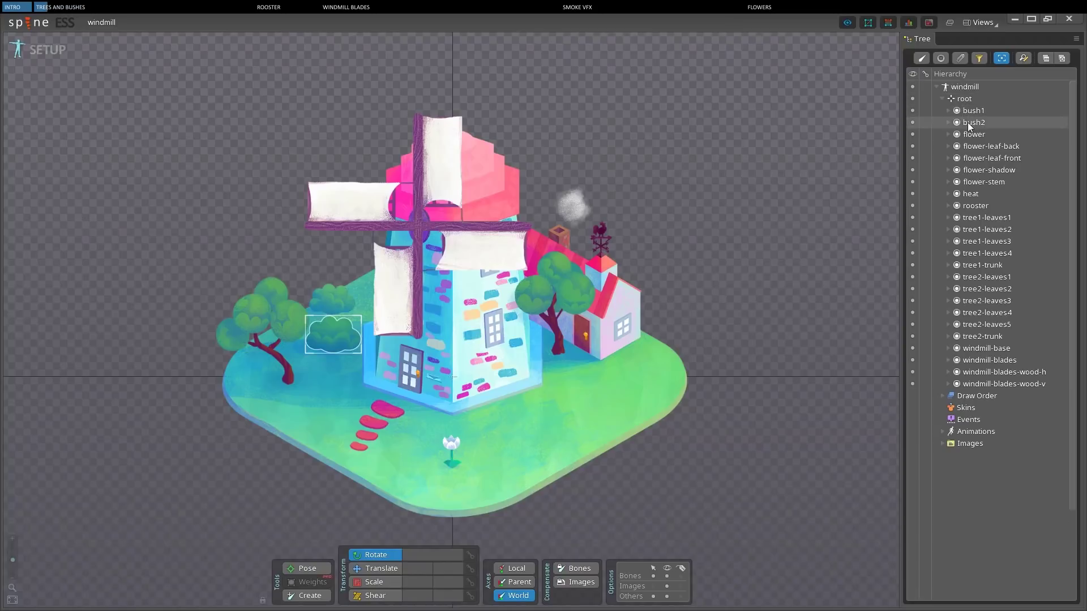
click(947, 146)
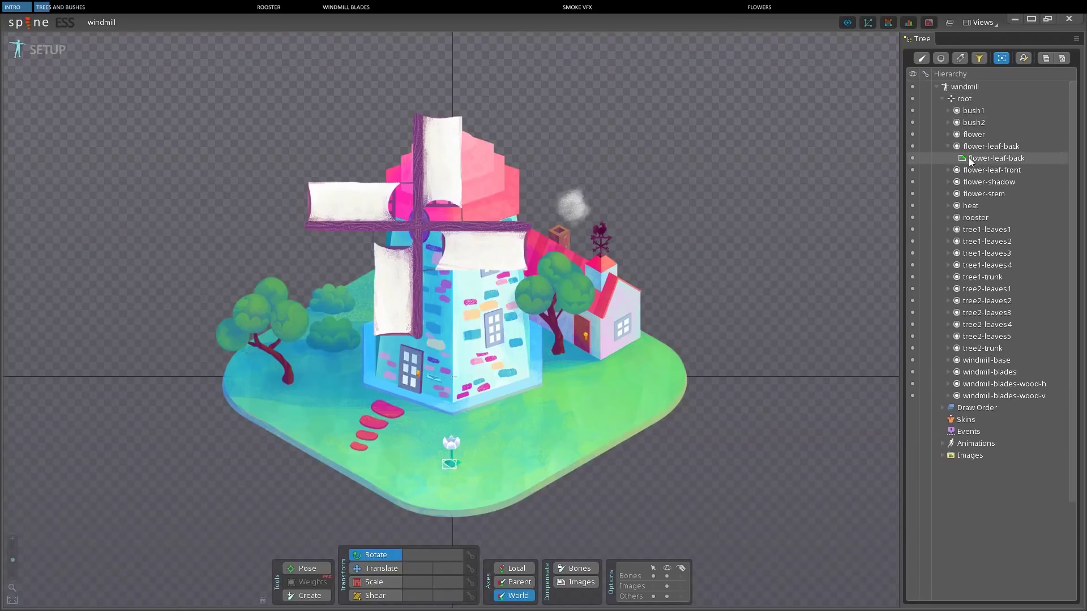
mouse_move(971, 160)
click(949, 145)
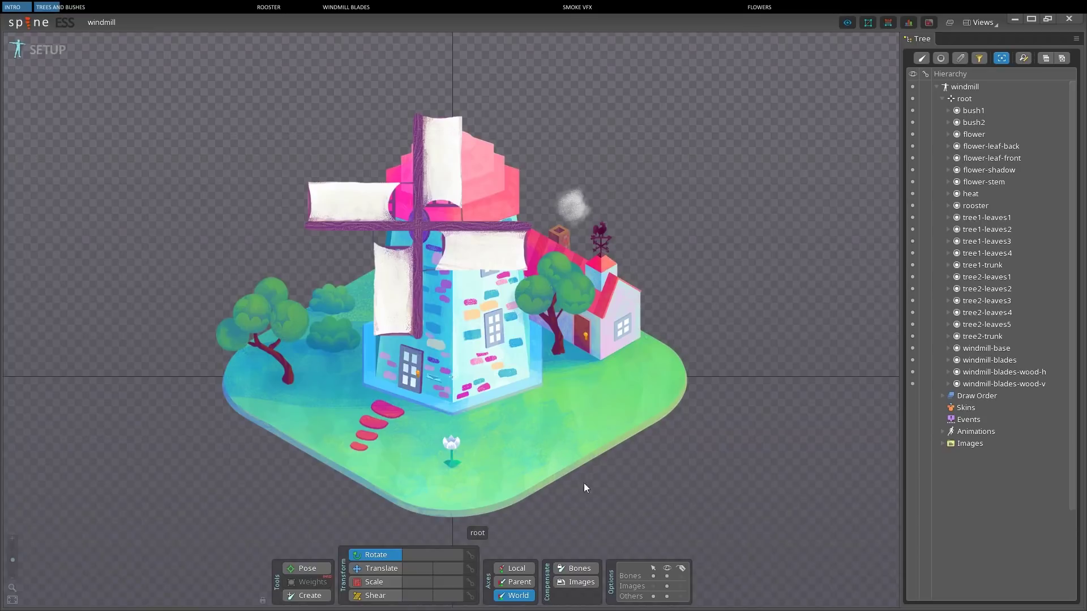
Step: Create four separate bones under root, one along each leaf cluster of the tree beside the bushes
click(298, 596)
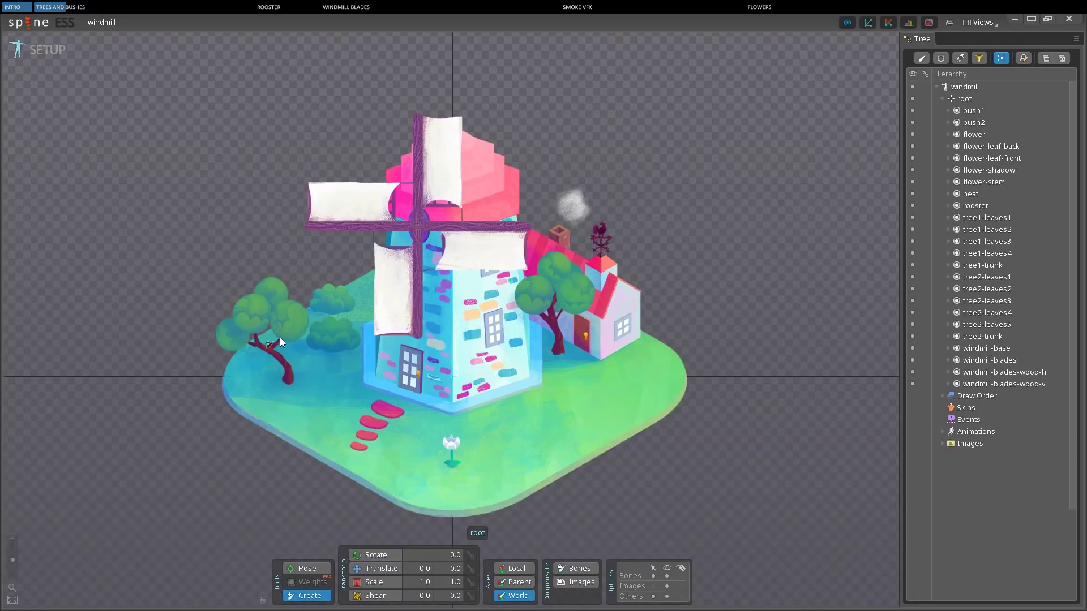
drag(280, 337, 301, 304)
drag(254, 334, 246, 296)
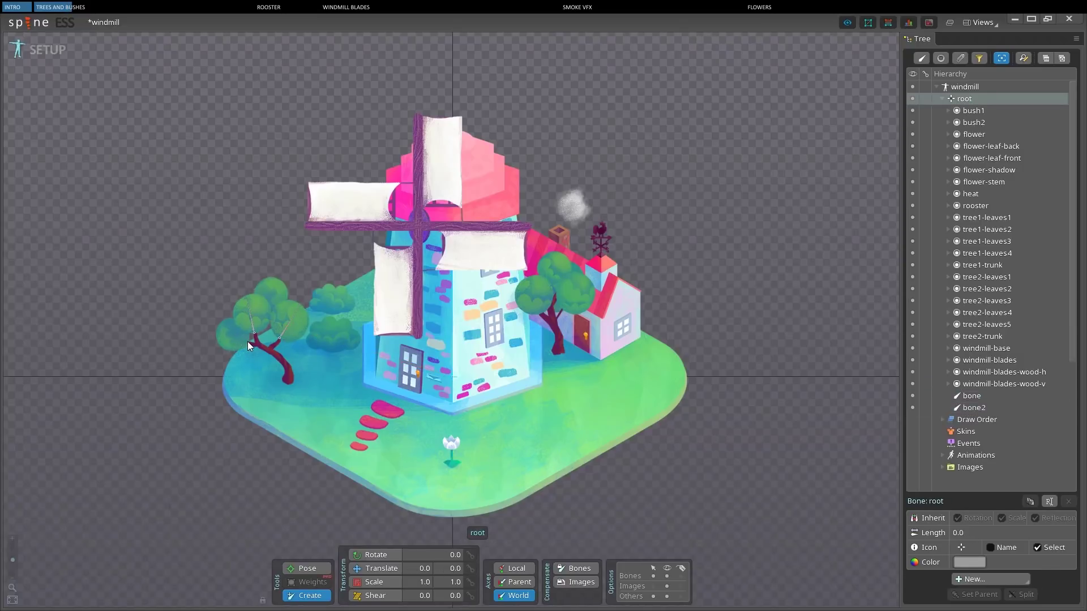
drag(247, 341, 272, 278)
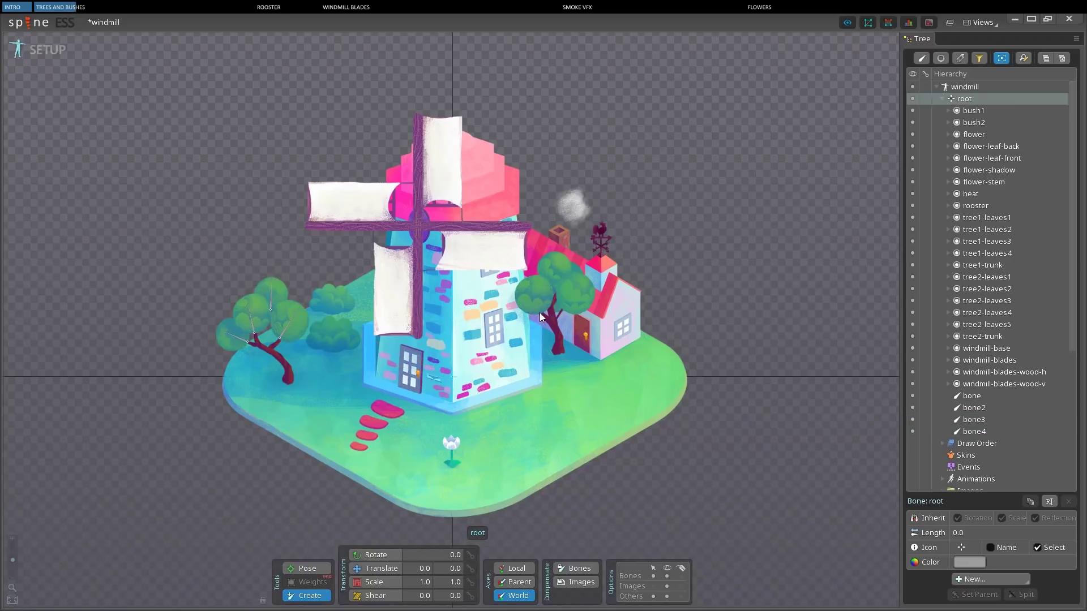
Step: Create four bones in the leaf clusters of the tree beside the house and one vertical bone in each bush
drag(539, 313, 555, 251)
drag(559, 292, 567, 272)
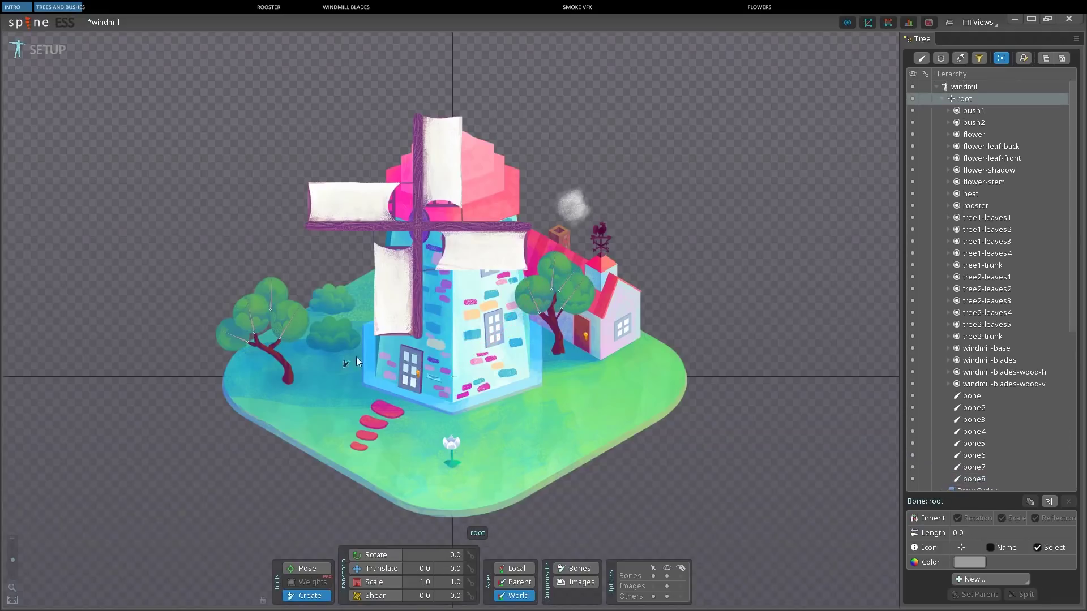
drag(331, 350, 330, 284)
click(330, 283)
Step: Rename the eight tree bones with Find and Replace, limited to the tree selection, replacing "bone" with "leaves"
drag(1074, 219, 1021, 284)
click(1020, 283)
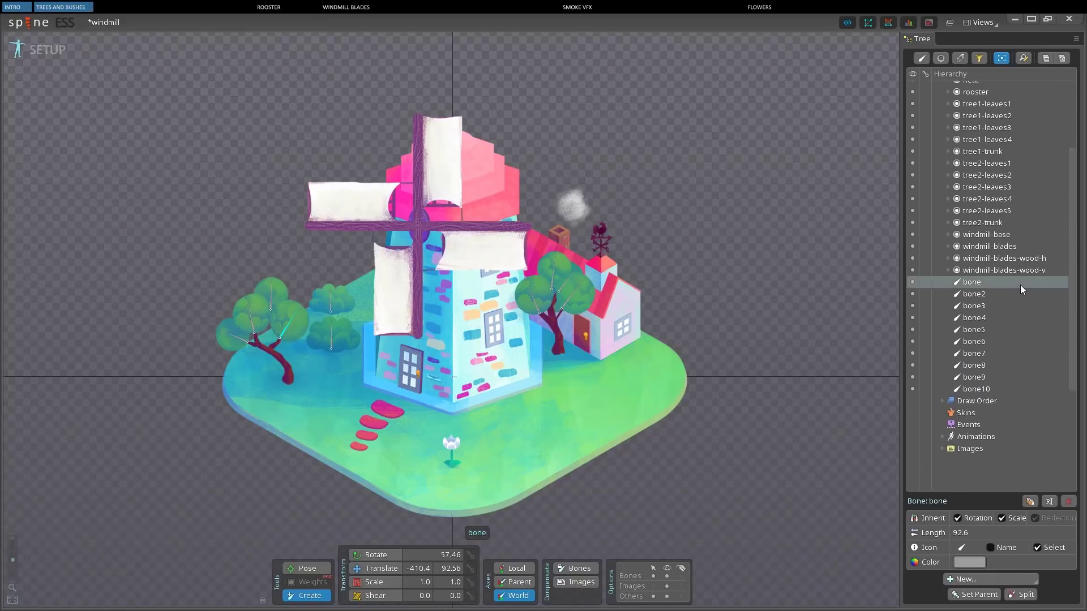
shift+click(986, 368)
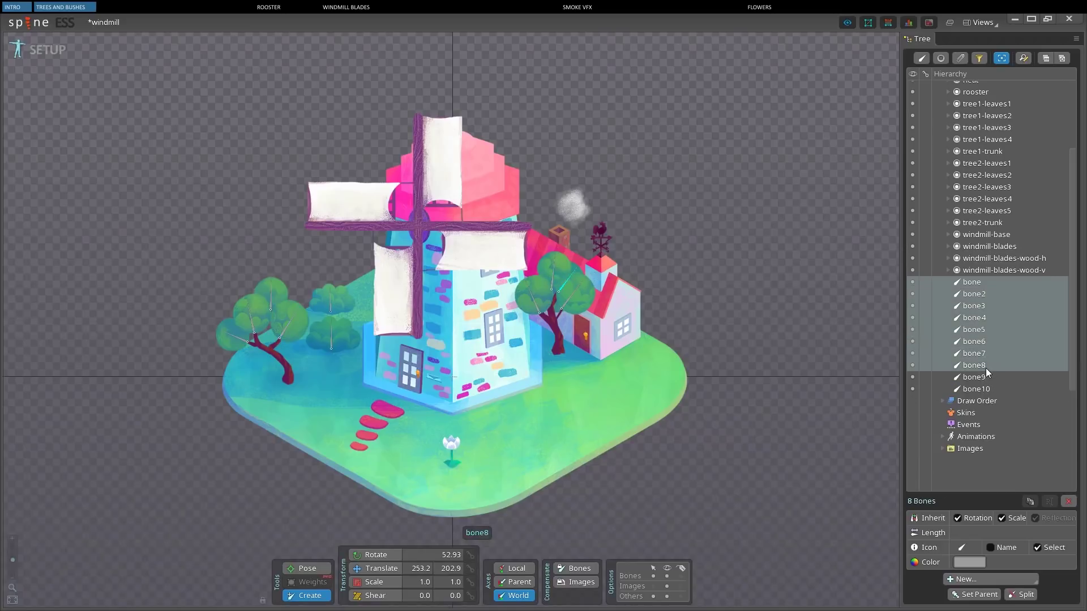
click(1018, 60)
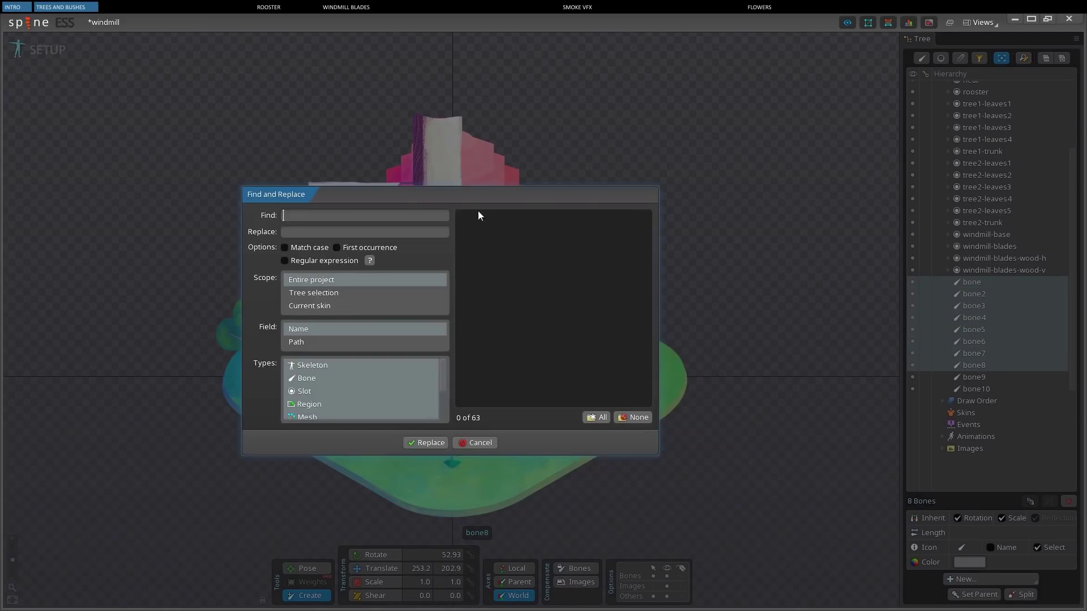
click(342, 294)
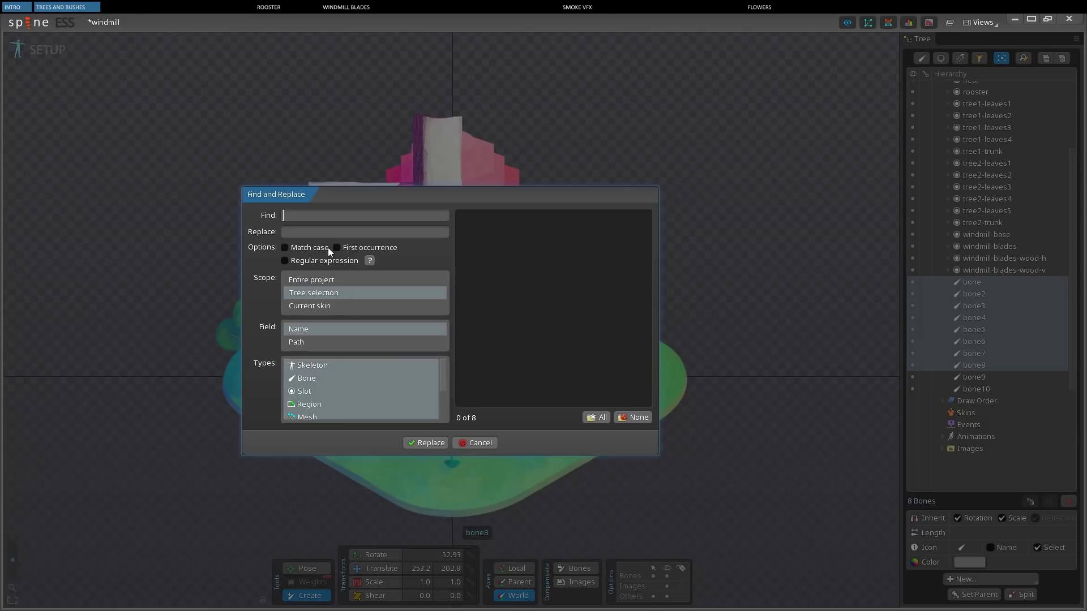
text(bone)
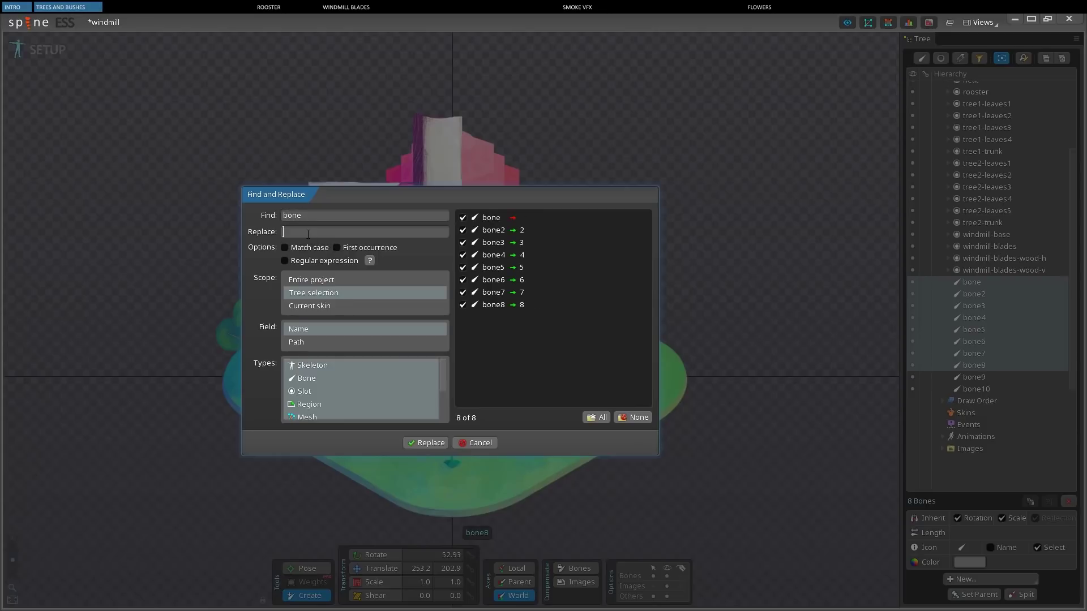
text(leaves)
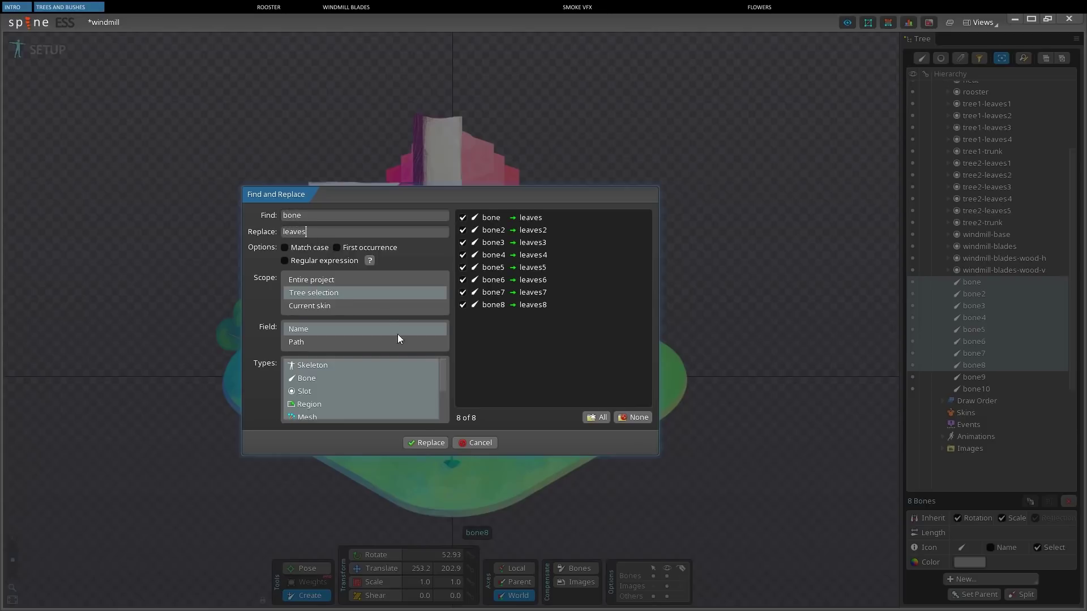
click(426, 443)
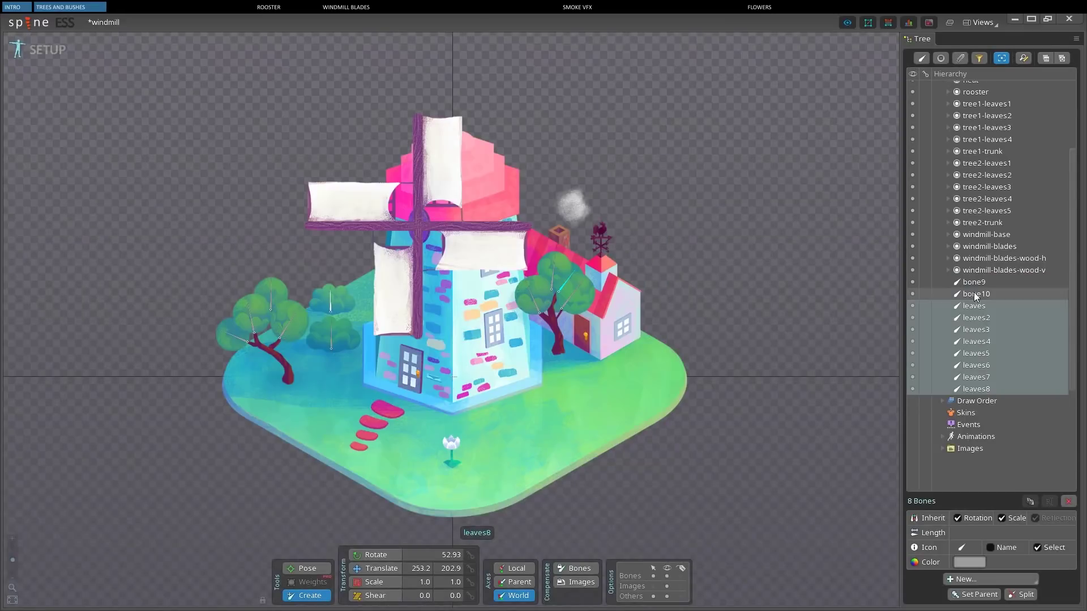
Step: Rename bone9 to bush1 and bone10 to bush2
double_click(973, 281)
text(bush1)
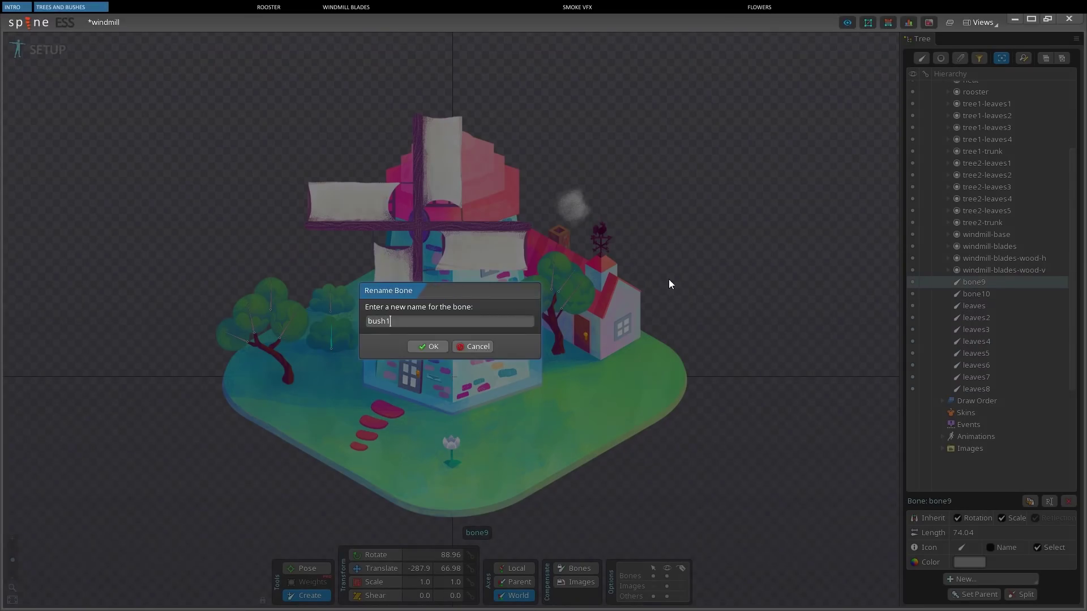
key(Return)
double_click(983, 281)
text(bush2)
key(Return)
Step: Set the color of all eight leaves bones to bright green
click(990, 305)
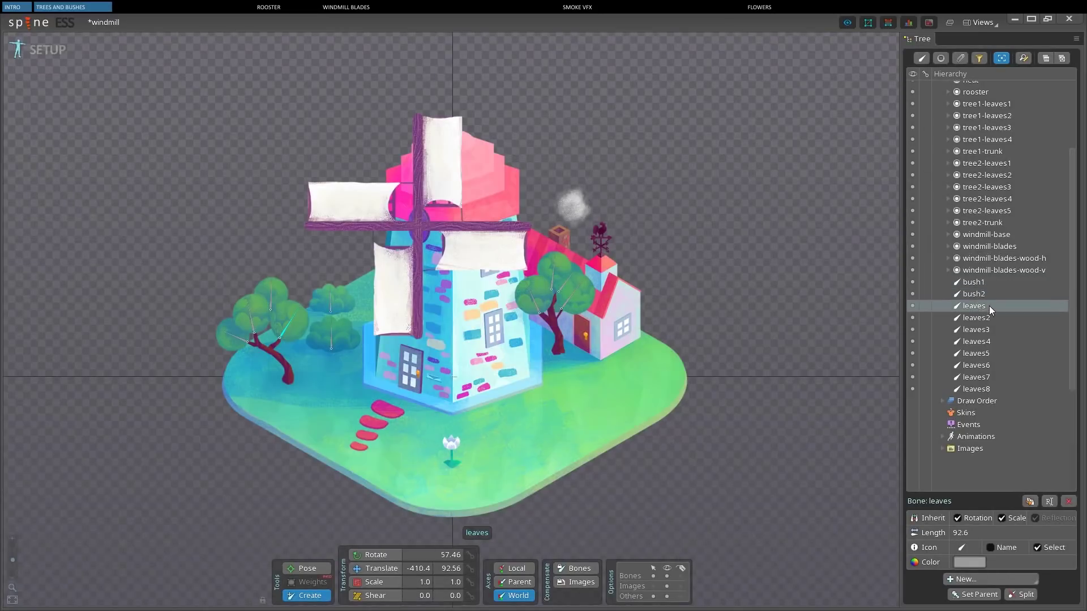
shift+click(983, 388)
click(968, 562)
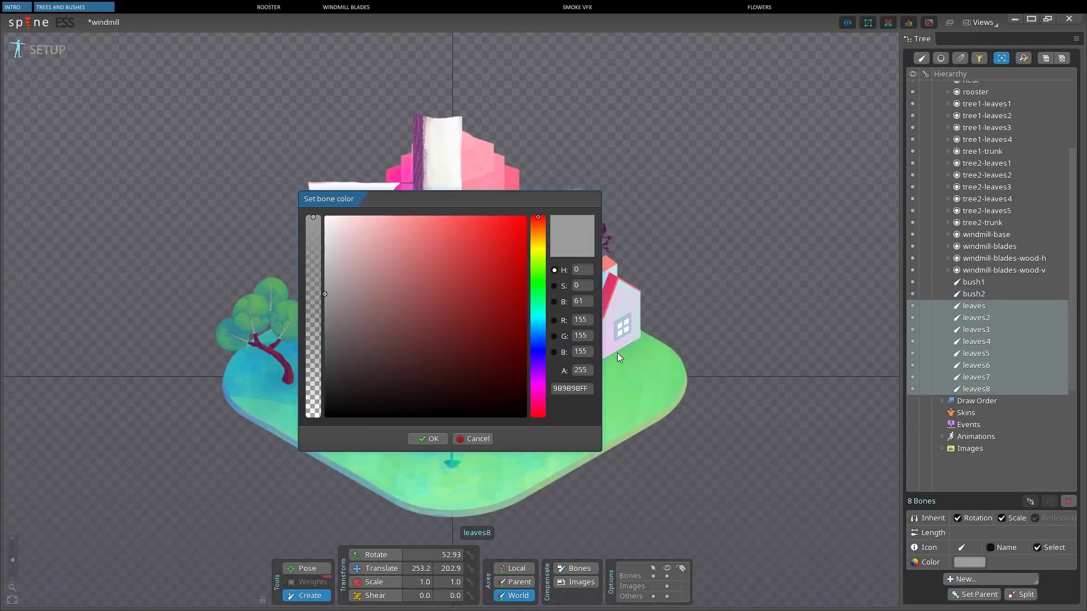
click(535, 285)
click(430, 439)
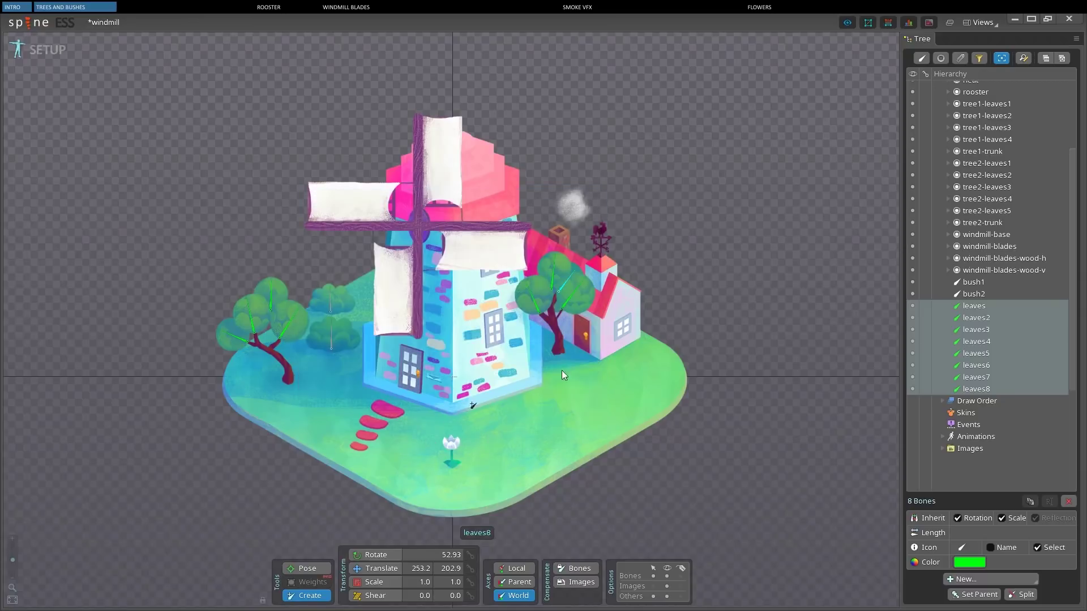
Step: Set the color of the bush1 and bush2 bones to a darker green and clear the selection
click(973, 294)
shift+click(973, 282)
click(974, 569)
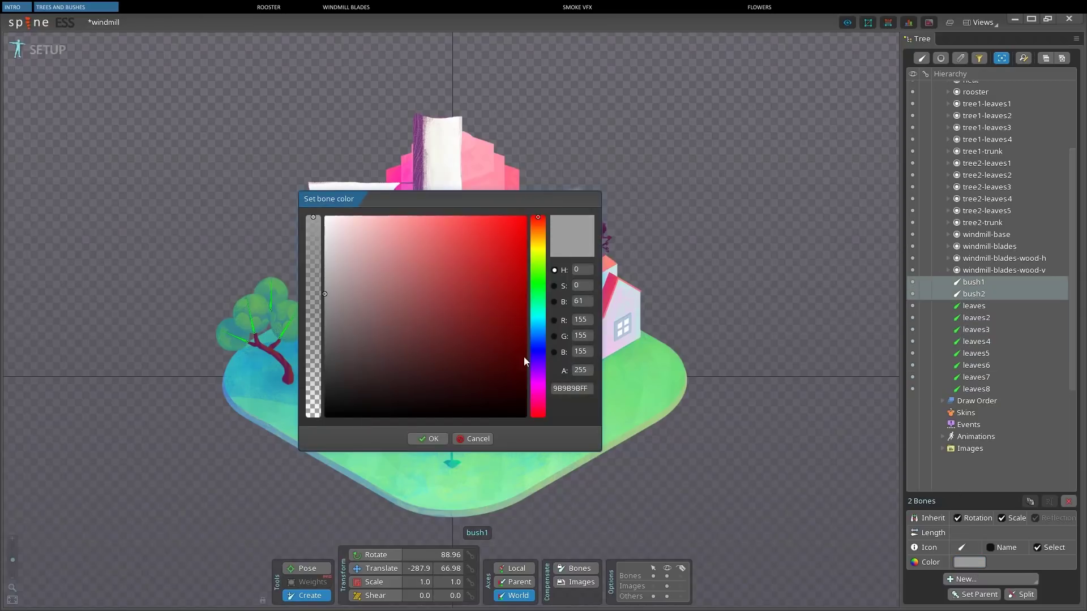
click(536, 281)
click(528, 285)
click(430, 440)
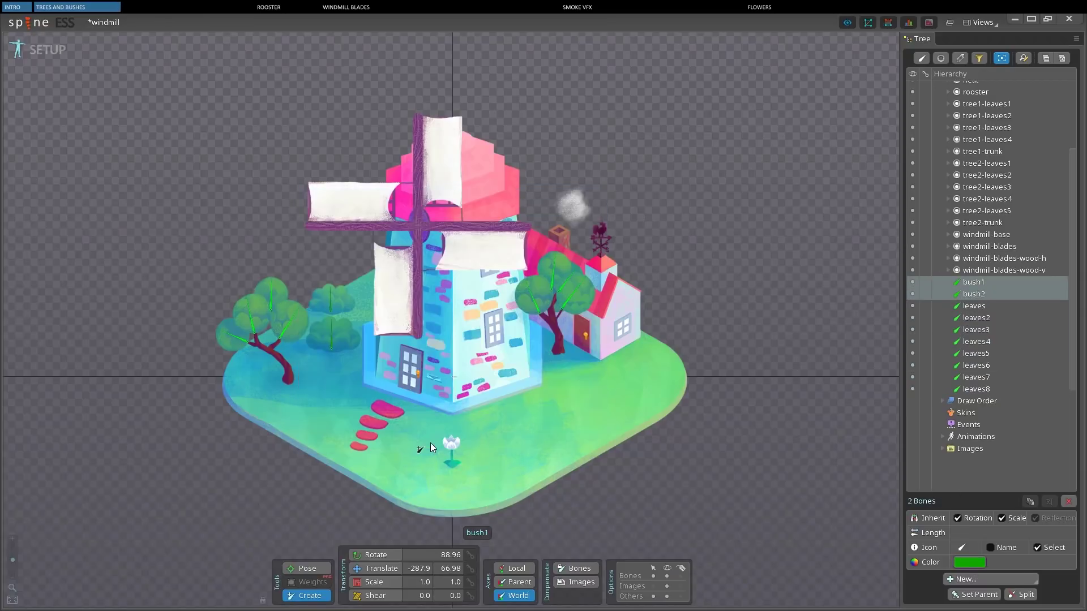
key(space)
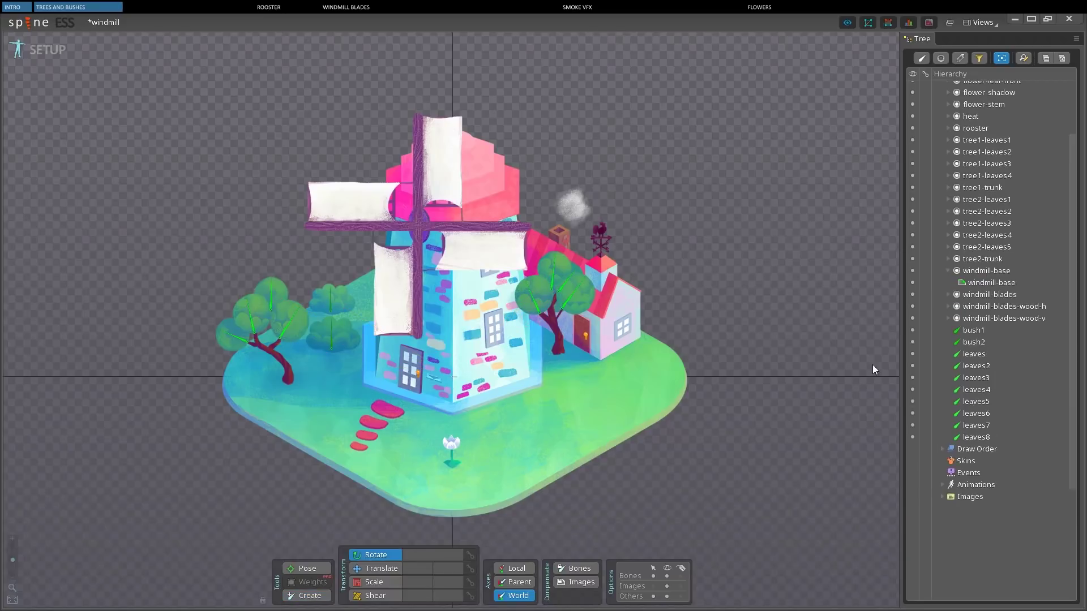
Step: Filter the hierarchy to slots and parent each of the five tree2-leaves slots to the nearest leaves bone in the tree beside the house
click(941, 58)
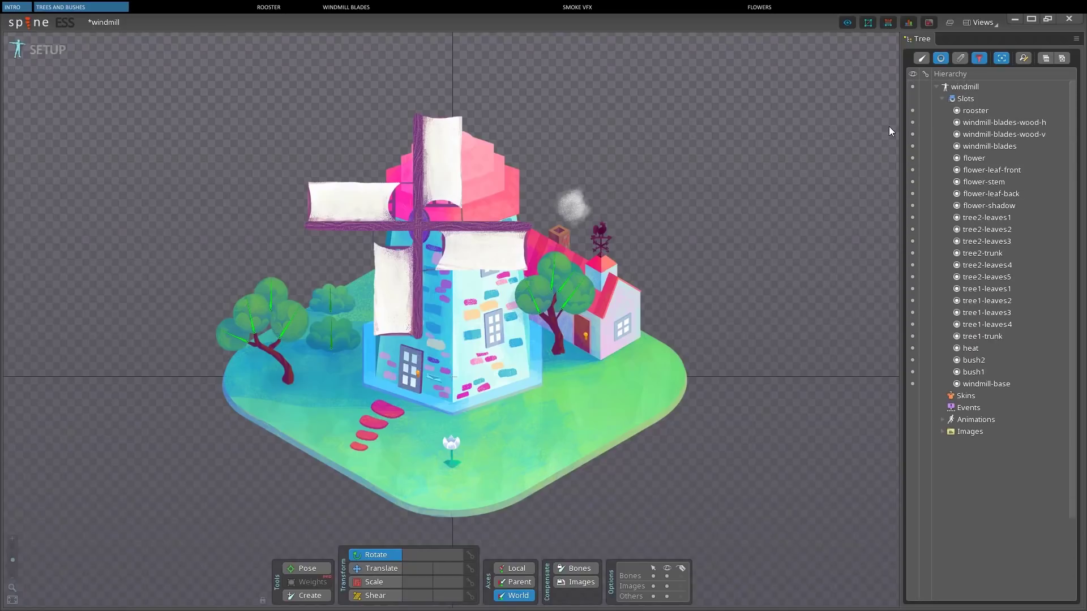
click(578, 311)
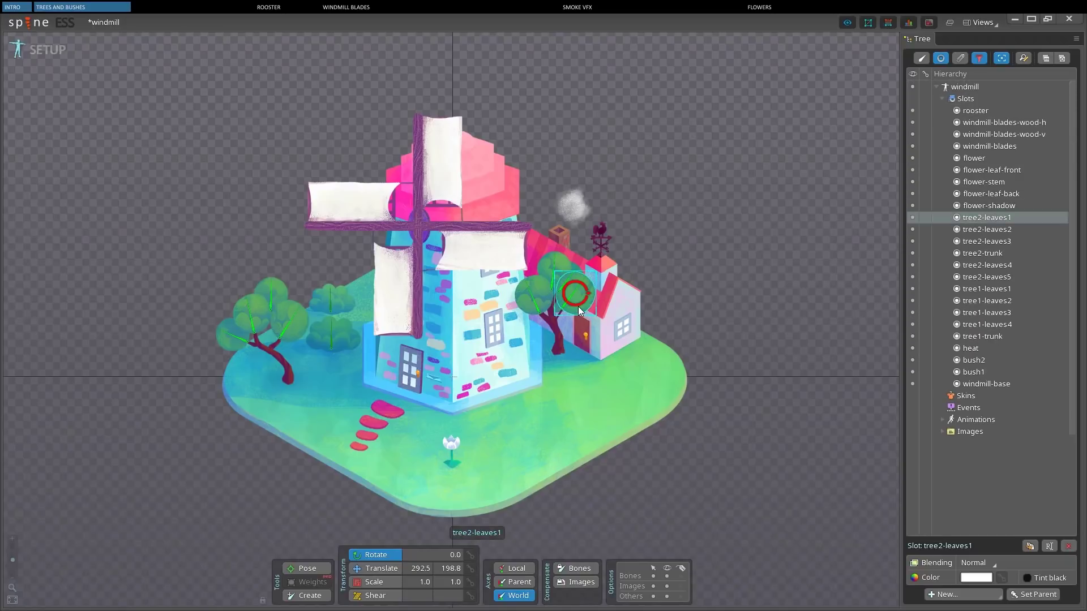
key(p)
click(566, 303)
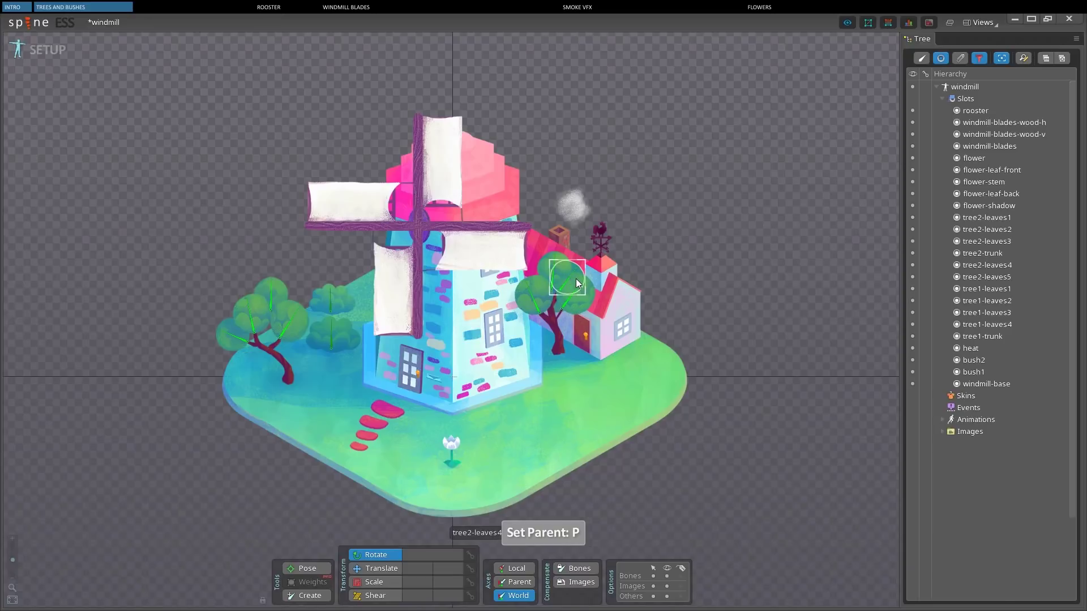
click(576, 283)
key(p)
click(570, 283)
click(558, 298)
key(p)
click(559, 292)
click(559, 266)
key(p)
click(555, 270)
click(542, 295)
key(p)
click(535, 301)
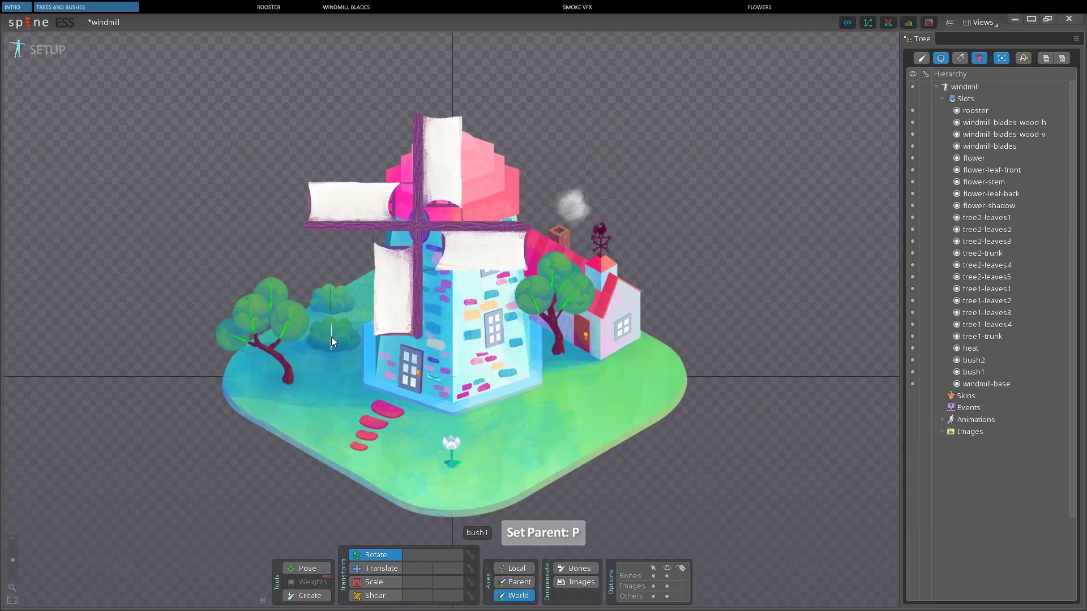
Step: Parent each of the two bush slots to its own bush bone
click(338, 340)
key(p)
click(329, 332)
click(332, 301)
key(p)
click(332, 301)
Step: Parent each of the four tree1-leaves slots to the leaves bone lying in its cluster
click(296, 320)
key(p)
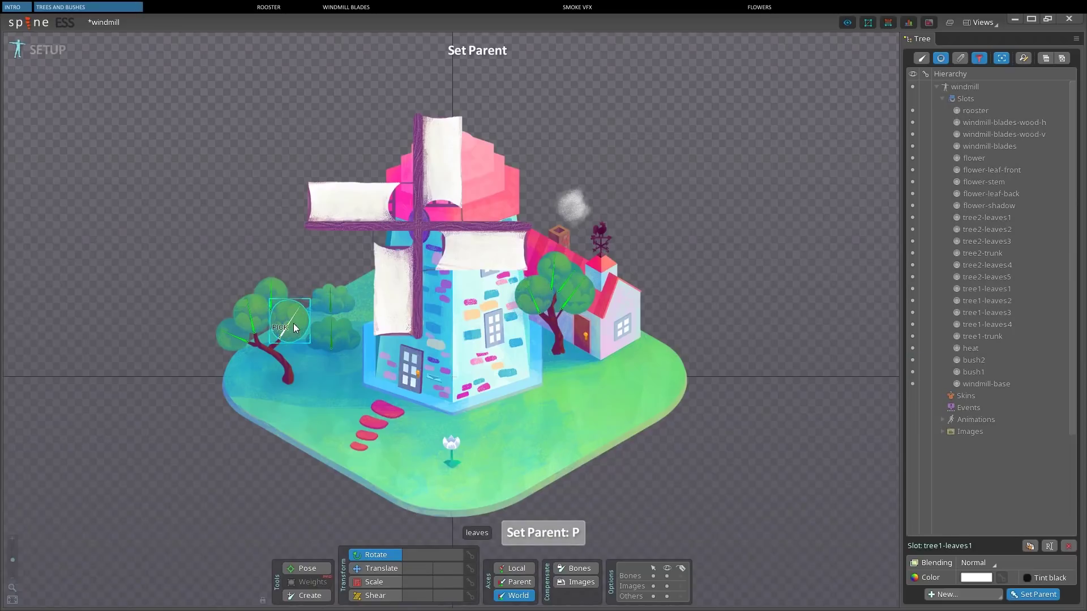
click(288, 324)
click(283, 297)
key(p)
click(273, 292)
click(250, 311)
key(p)
click(253, 317)
click(234, 322)
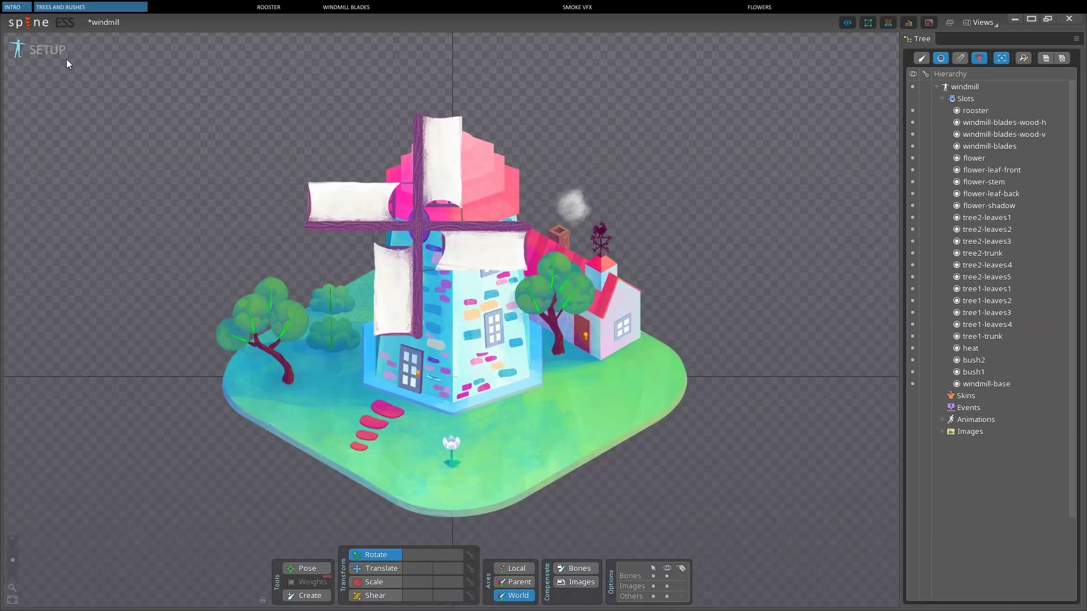
Step: Switch to animate mode and select the eight leaves bones of both trees, showing the full hierarchy again
click(66, 59)
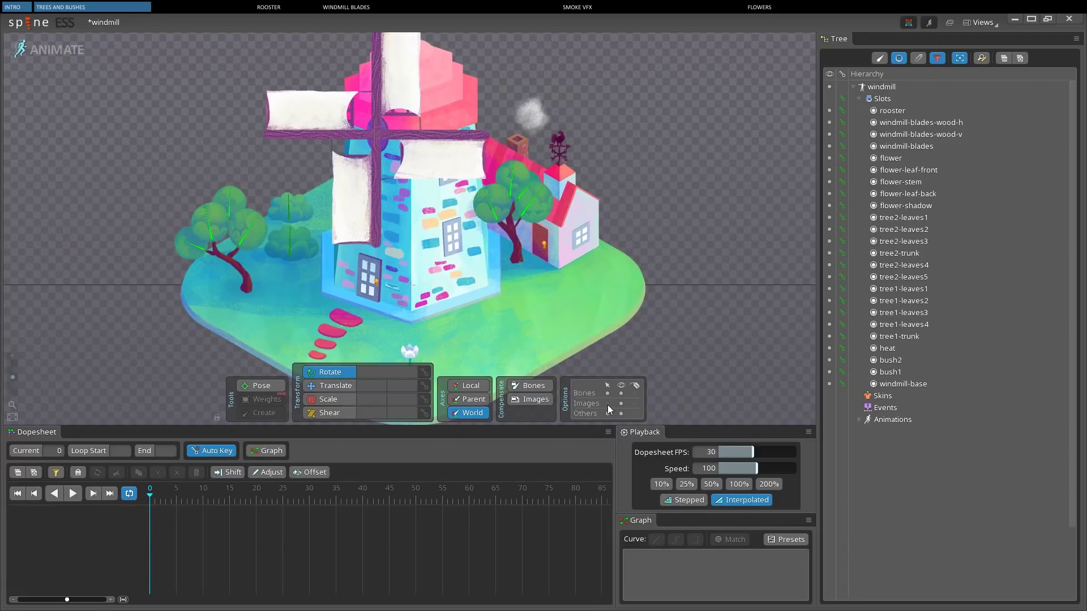
click(264, 388)
drag(135, 158, 258, 261)
drag(678, 249, 480, 168)
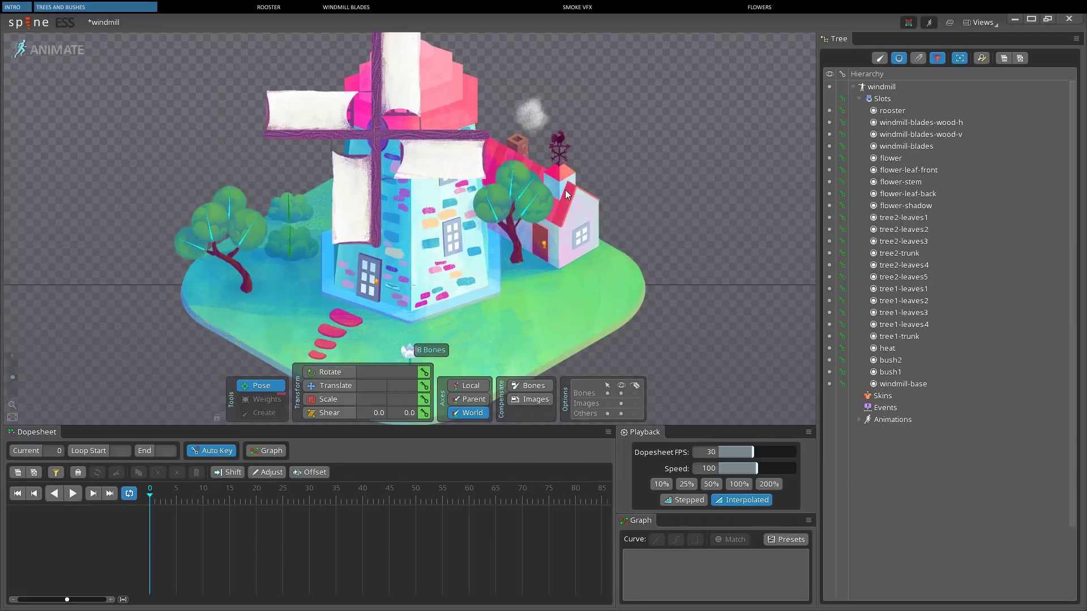
click(897, 59)
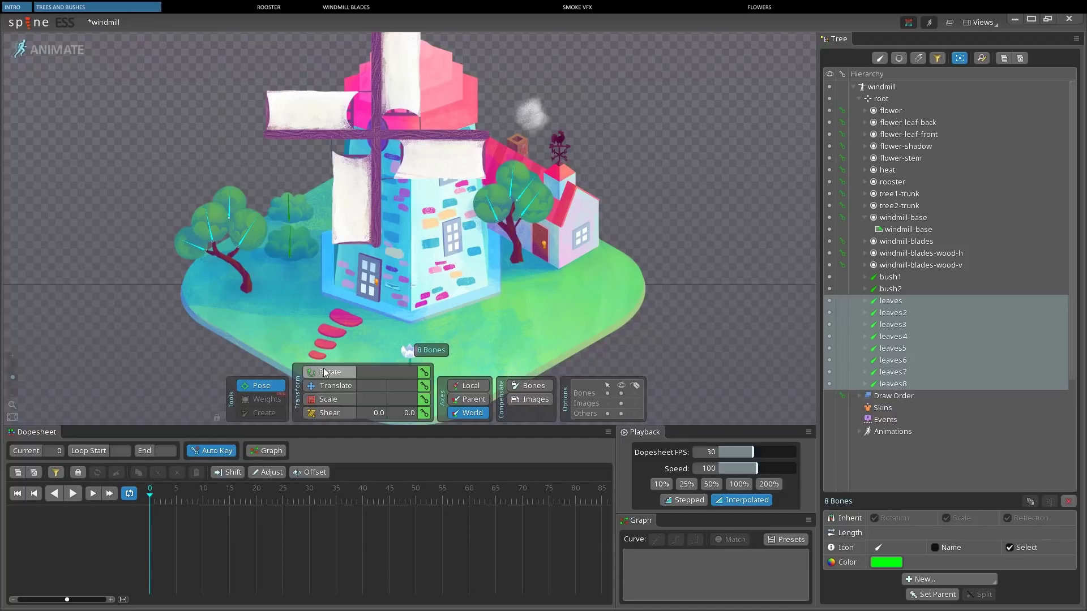
Step: Rotate the leaves bones slightly counterclockwise at frame 0 and key the same rotation at frames 150 and 70
key(c)
drag(253, 223, 237, 223)
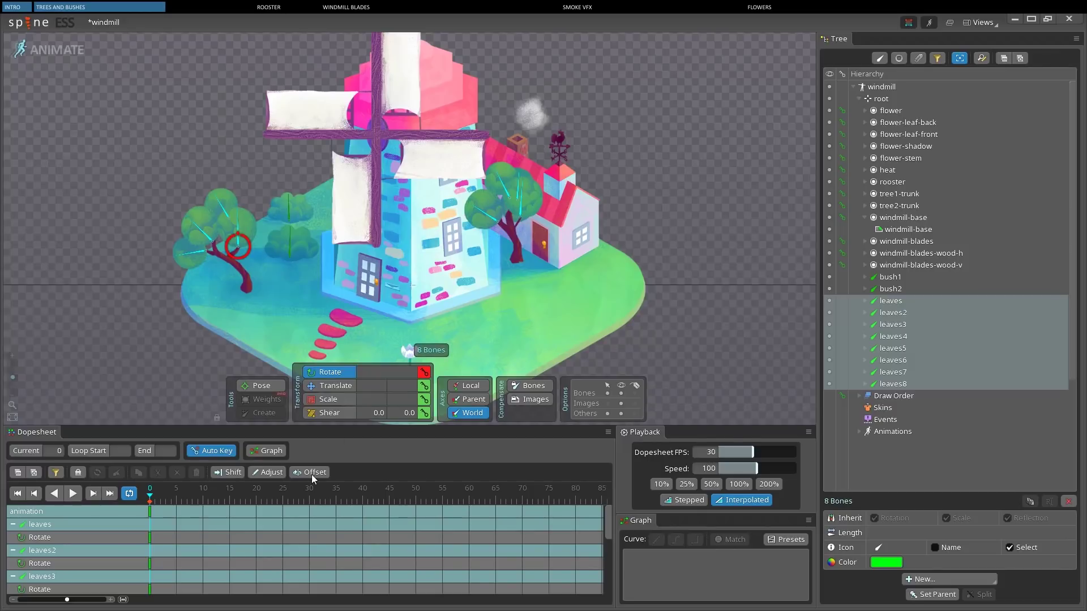
drag(67, 600, 55, 599)
click(542, 510)
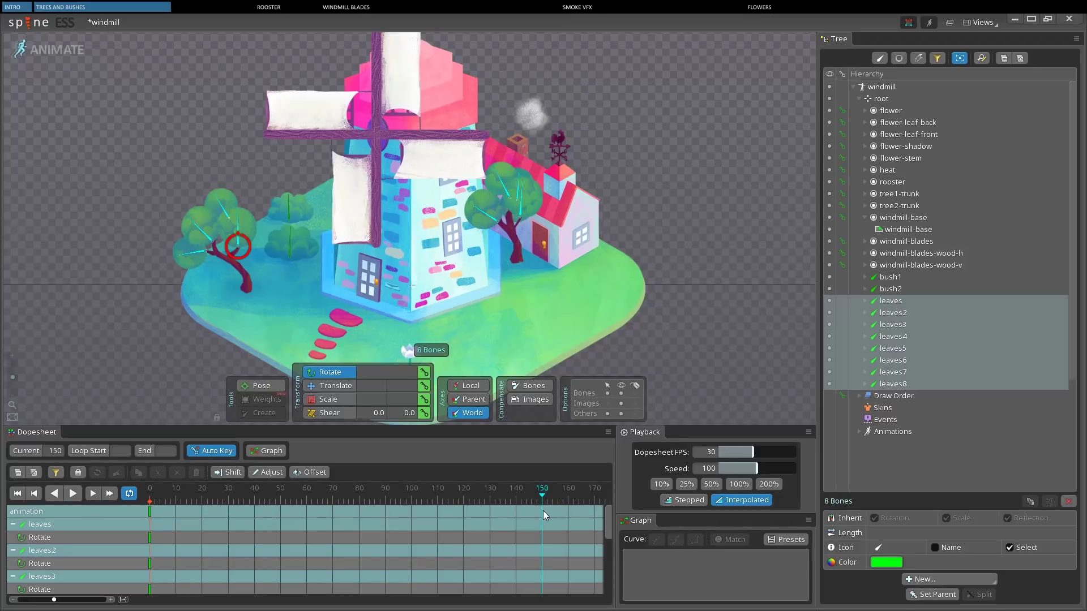
click(420, 374)
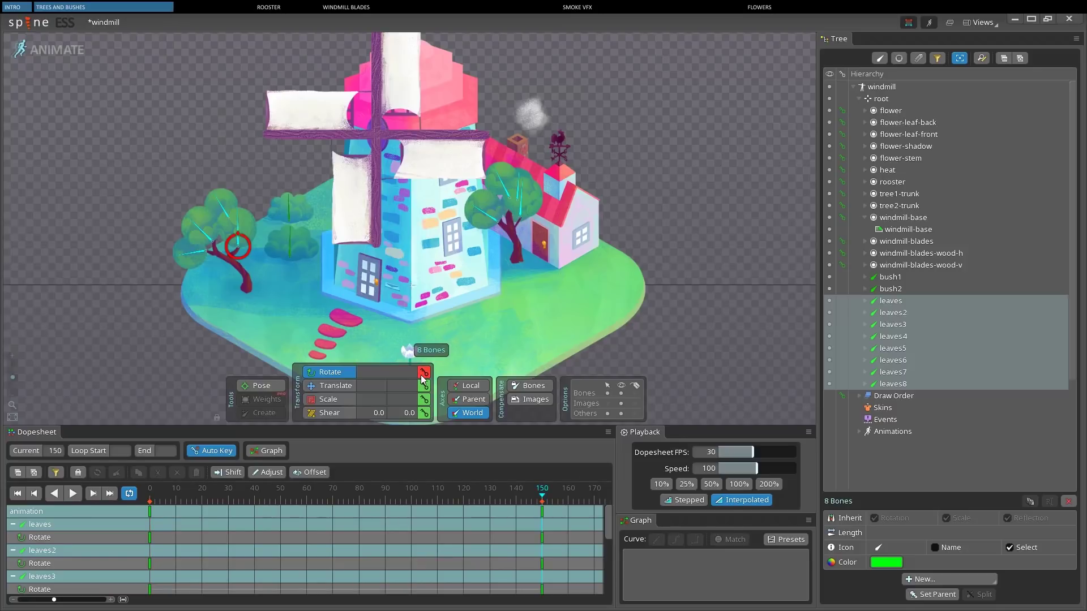
click(332, 500)
click(423, 372)
Step: Rotate the leaves bones slightly clockwise at frames 30 and 110 and play back the looping sway
click(227, 498)
drag(236, 209, 255, 227)
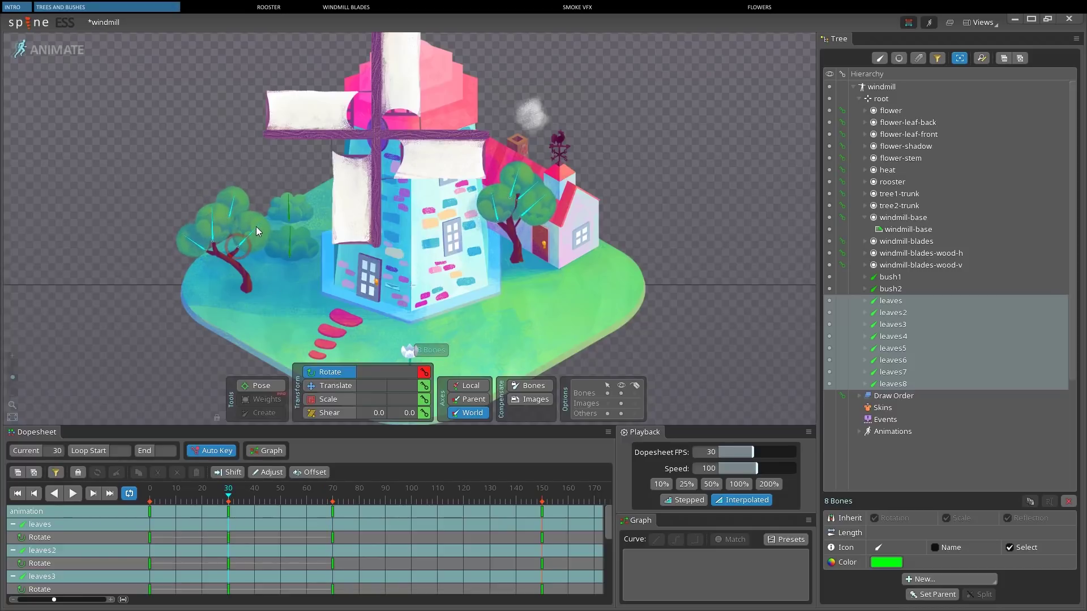
click(436, 503)
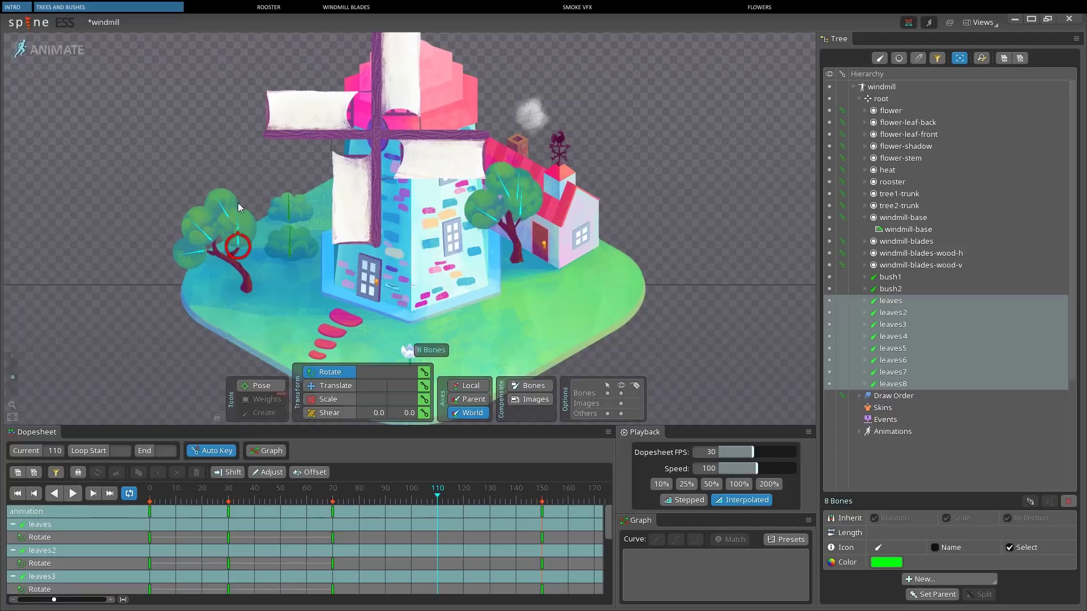
drag(237, 204, 266, 226)
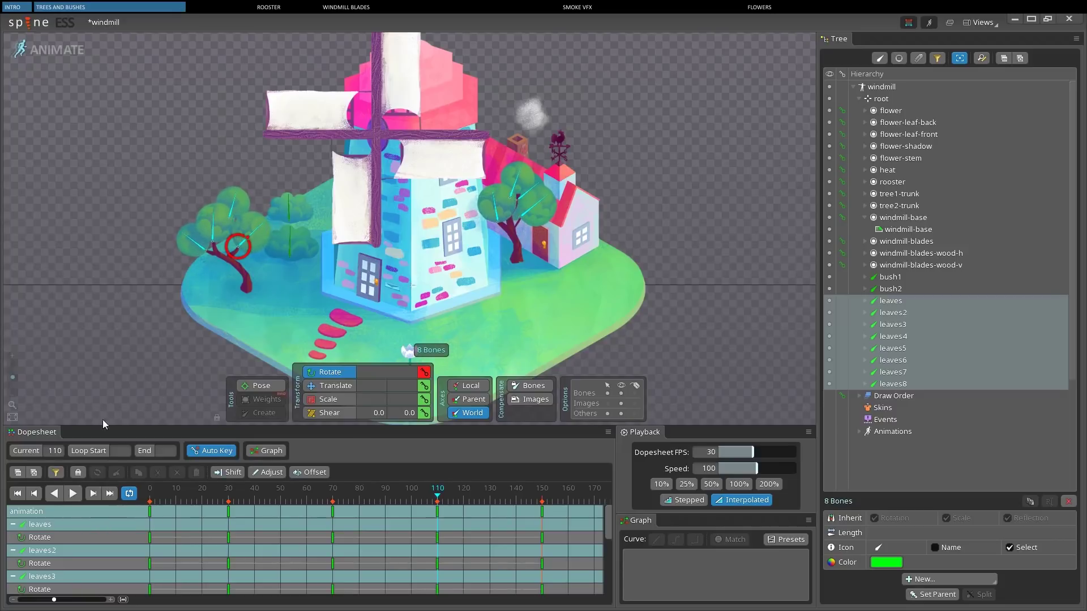
click(73, 493)
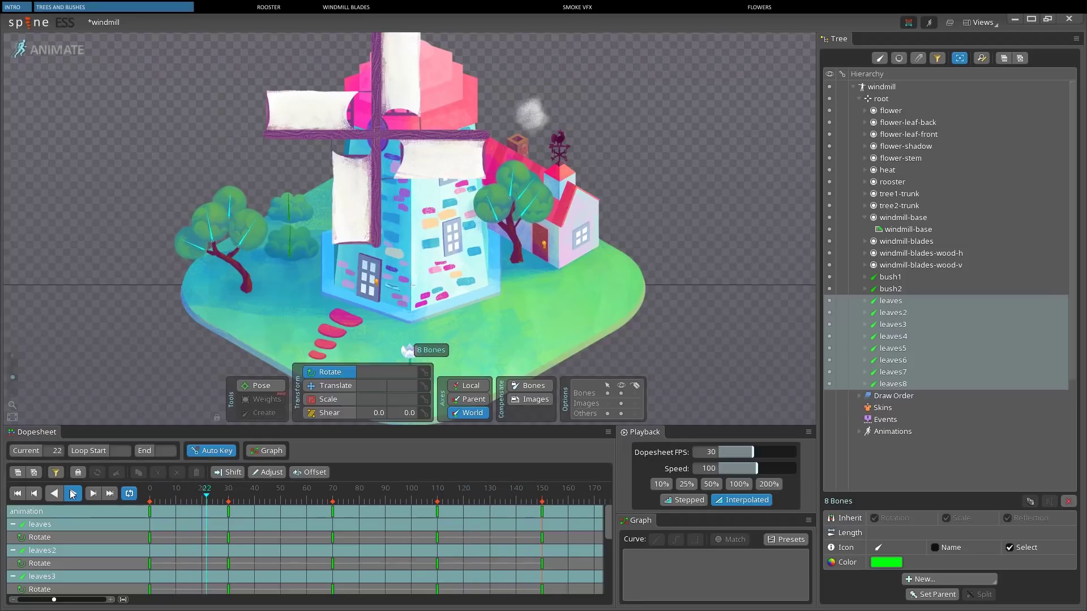
Step: Move the frame 30 rotation keys of the leaves2, leaves5 and leaves8 bones to frame 40 and nudge their frame 110 keys
click(72, 493)
key(space)
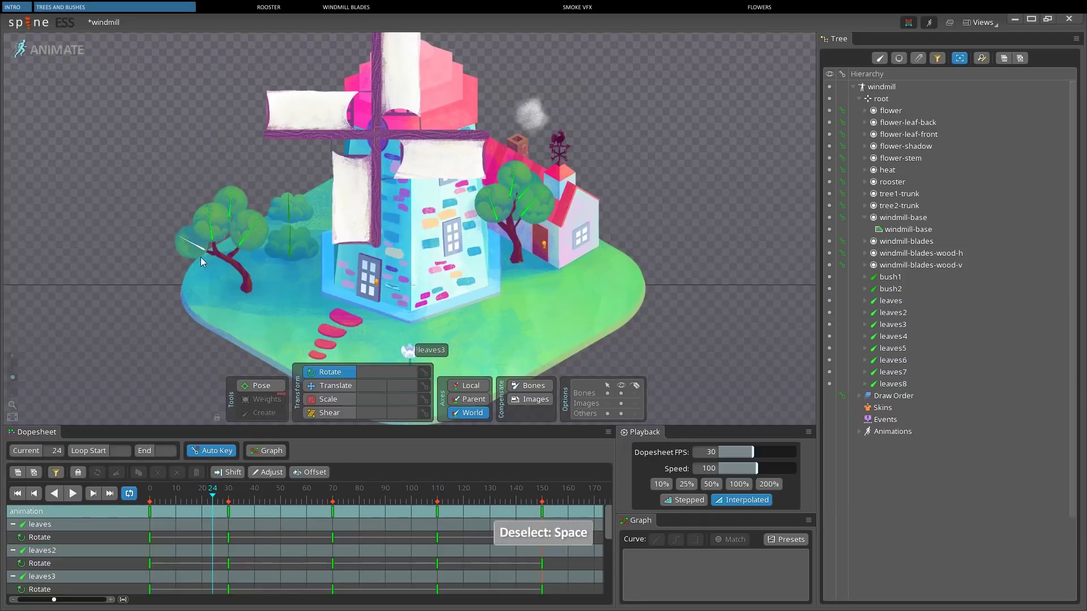
click(210, 232)
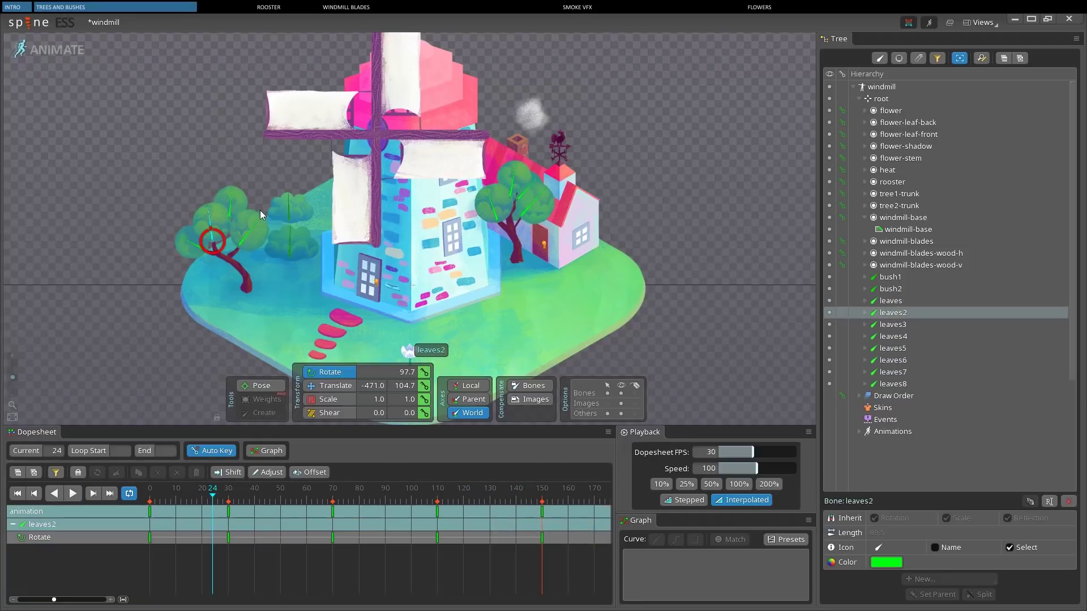
ctrl+click(526, 188)
ctrl+click(492, 209)
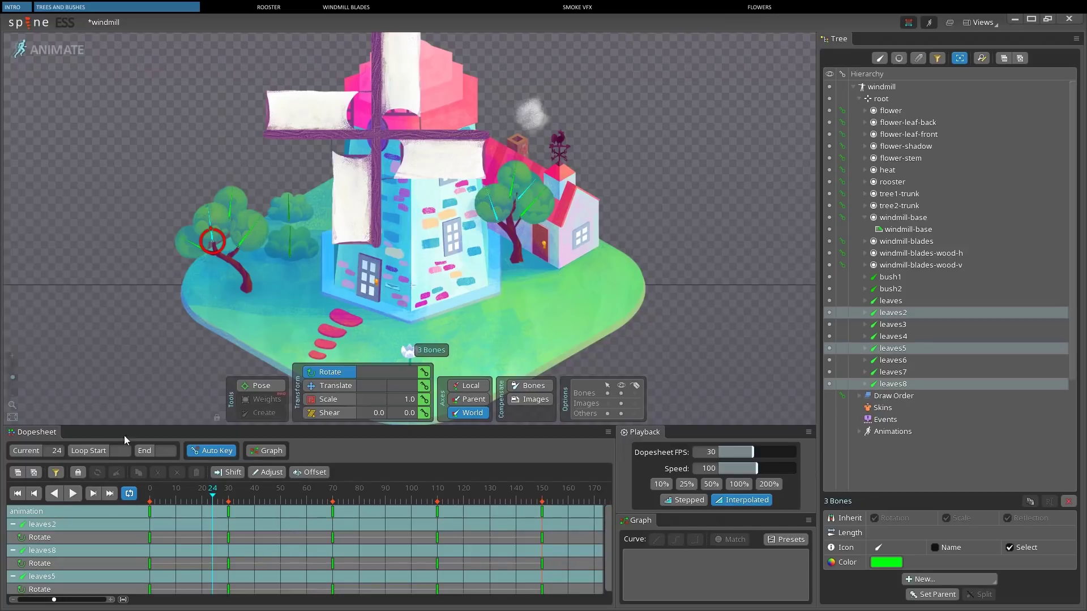
click(228, 508)
drag(228, 509, 255, 511)
drag(437, 510, 441, 510)
Step: Move the leaves, leaves3 and leaves6 rotation keys from frame 70 to 60 and from 110 to 100, and play back the sway
click(535, 206)
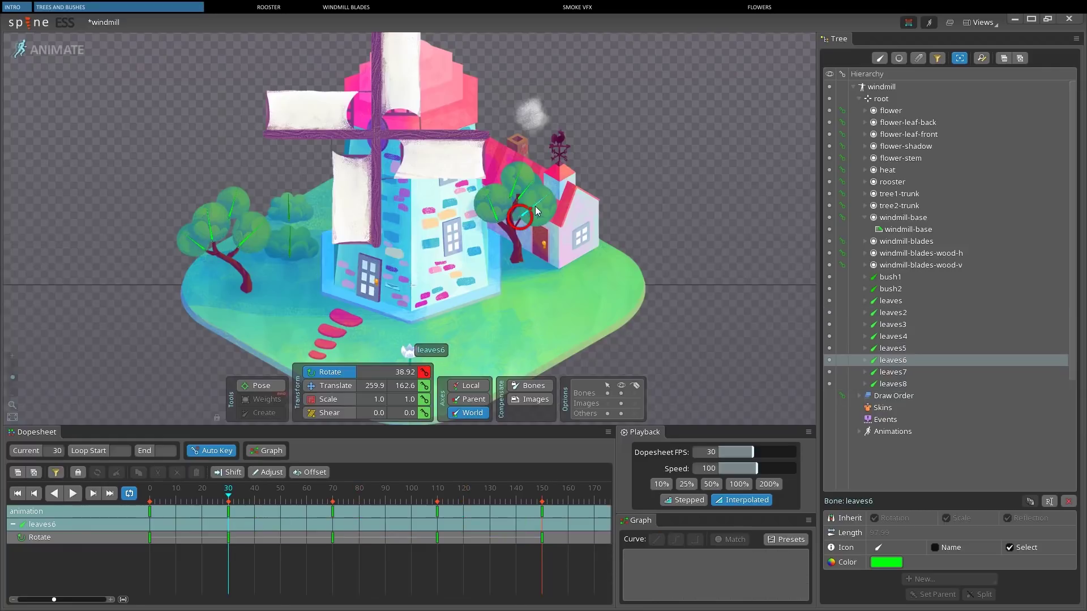
ctrl+click(256, 230)
ctrl+click(189, 238)
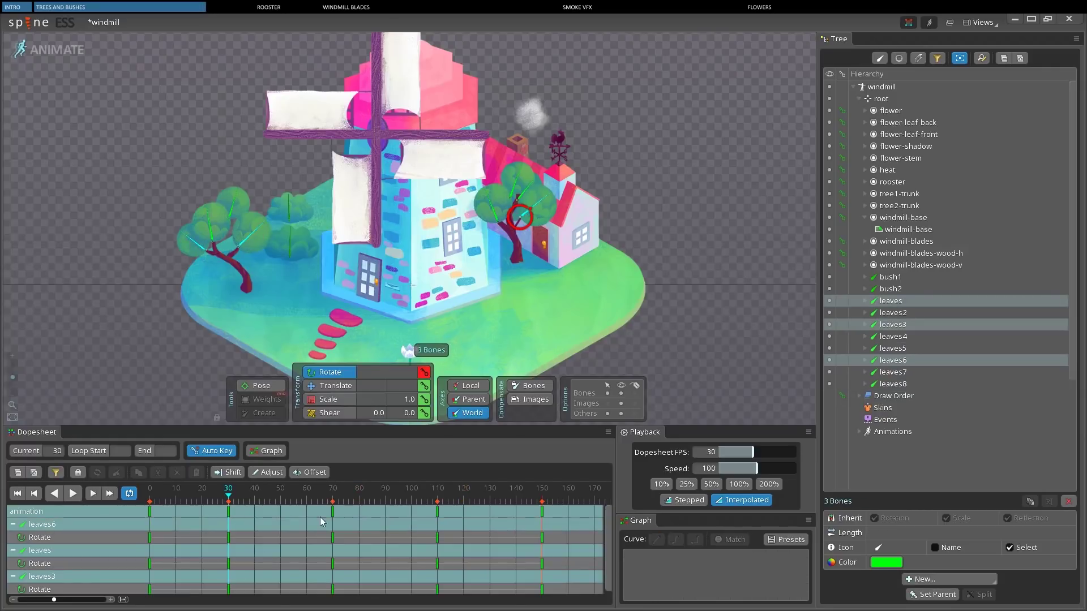
drag(332, 511, 306, 511)
drag(438, 511, 411, 510)
click(79, 494)
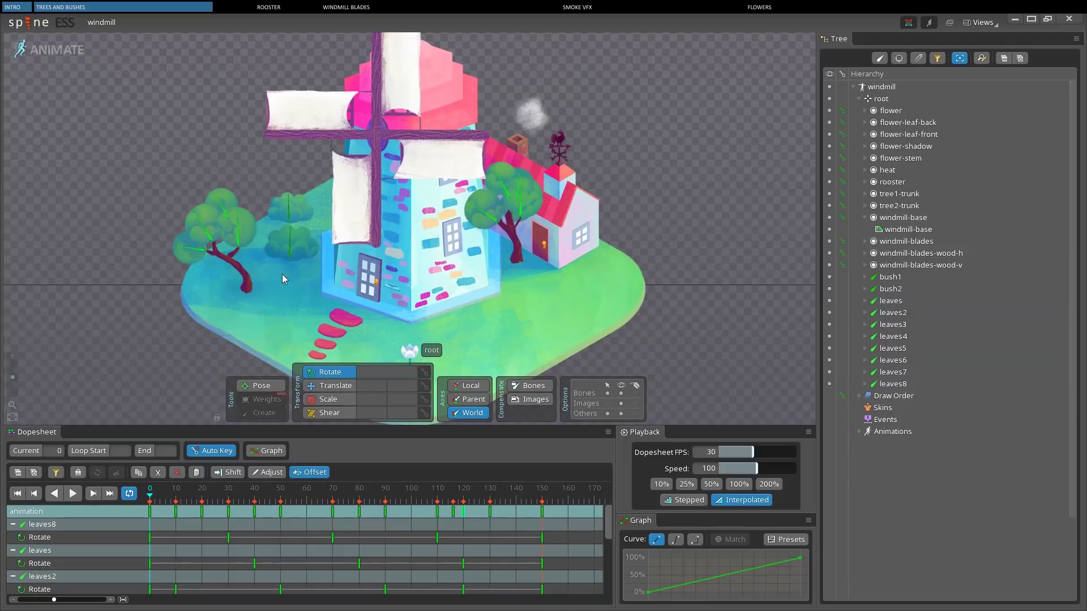
Step: Key zero shear on the bush1 and bush2 bones at frame 0
click(288, 256)
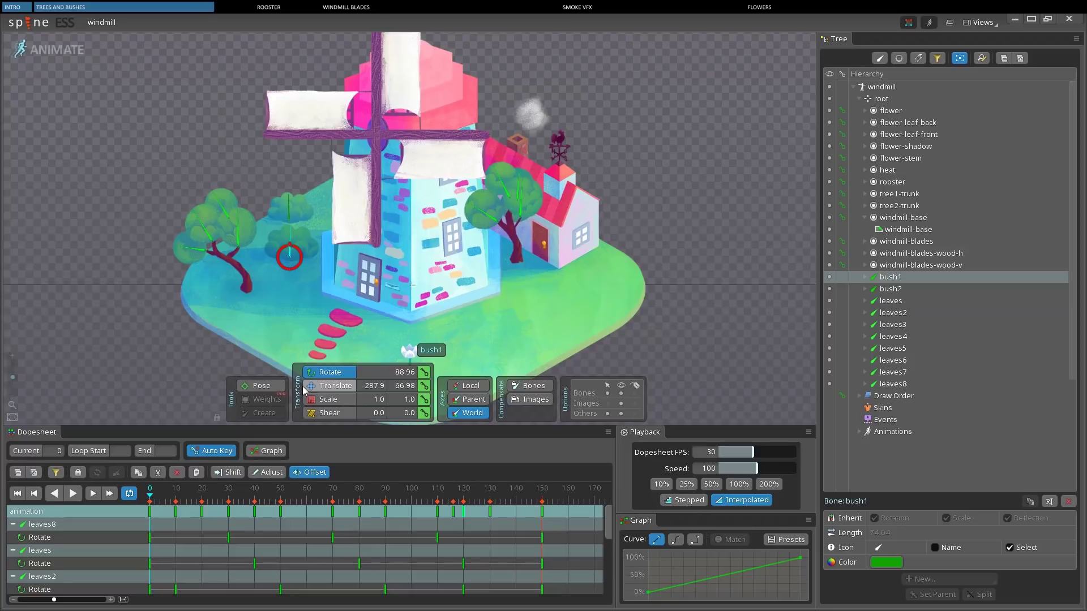
click(311, 413)
click(423, 413)
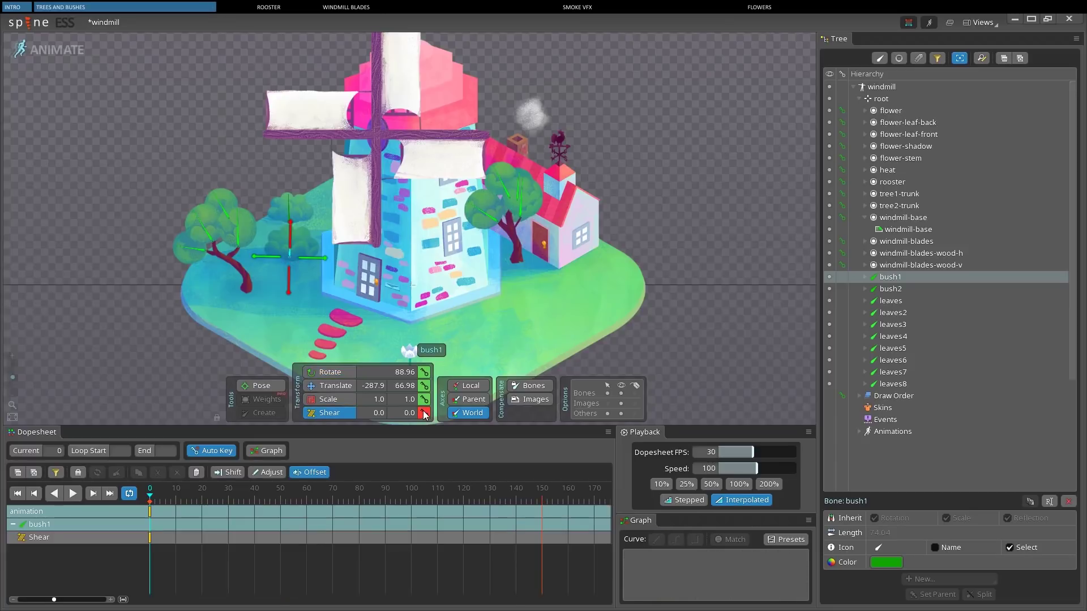
ctrl+click(289, 206)
click(423, 413)
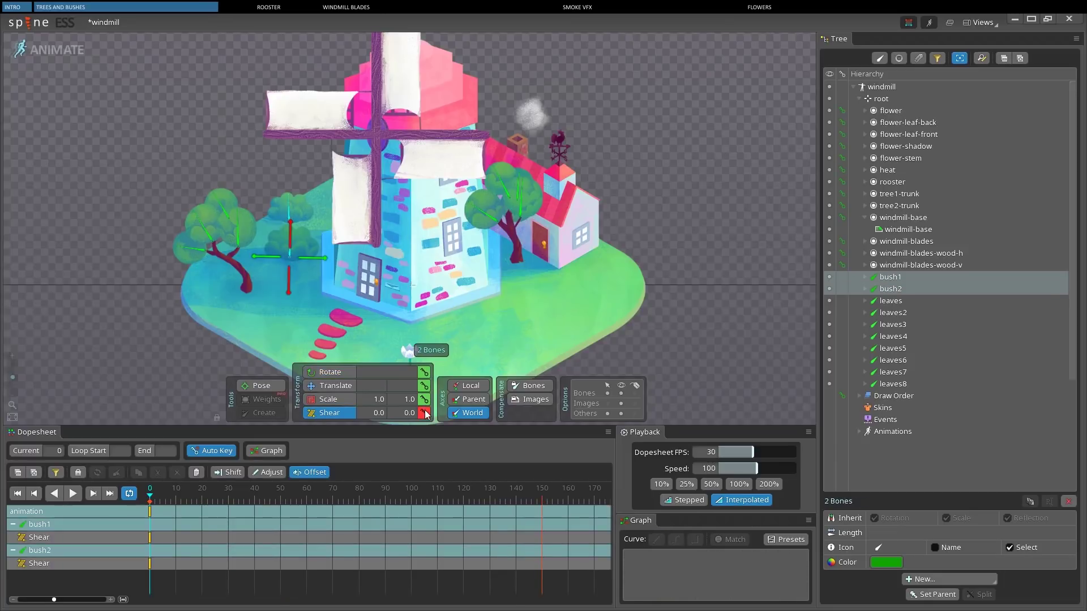
Step: Key the same zero shear on both bush bones at frames 150 and 70
click(151, 511)
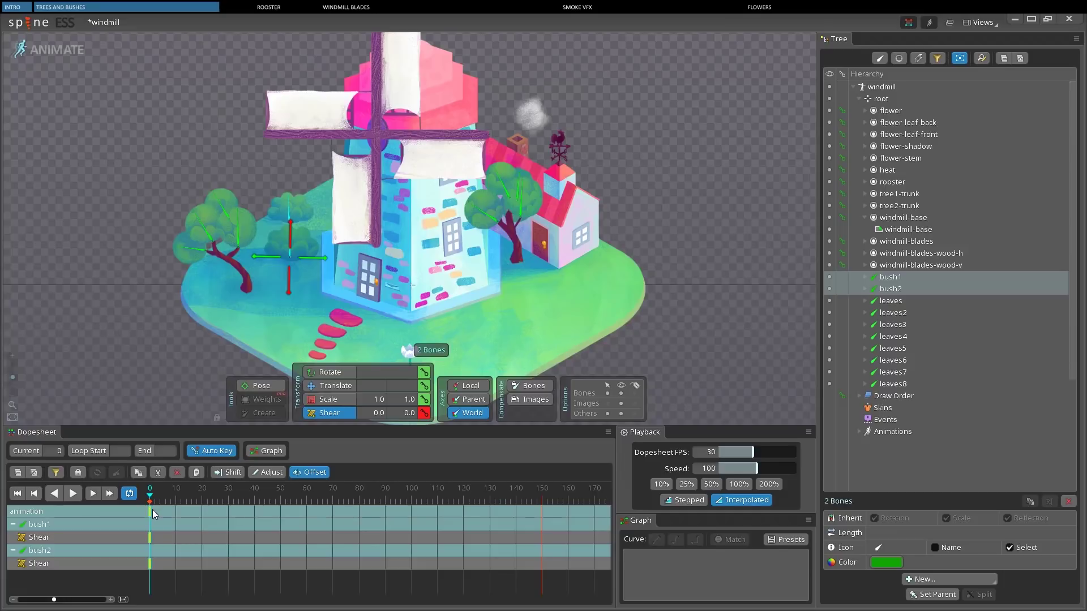
click(543, 505)
click(422, 413)
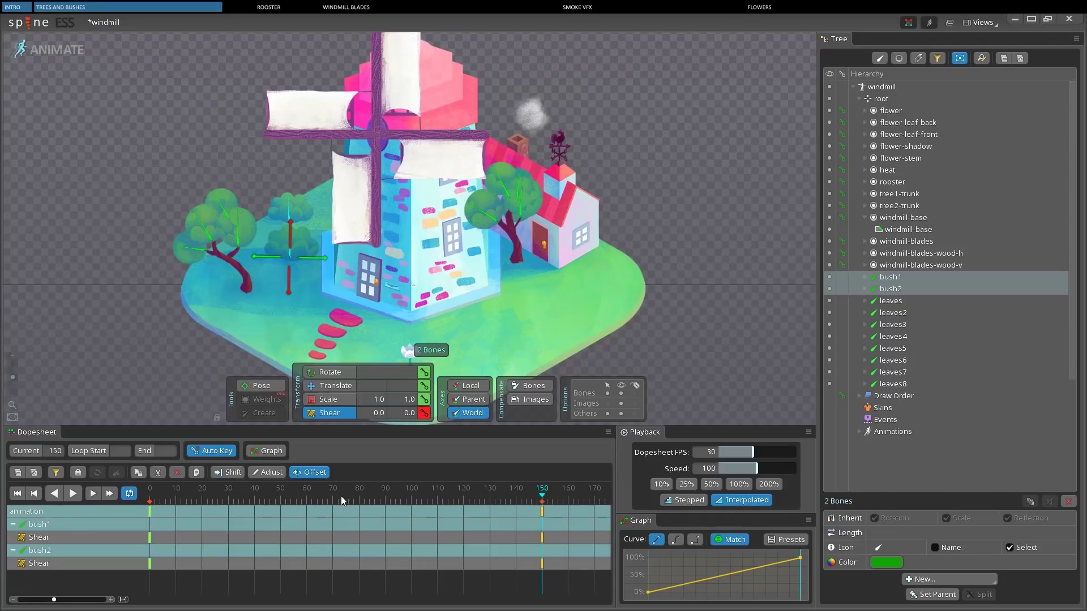
click(334, 497)
click(423, 414)
Step: Shear both bushes so they lean slightly to the right at frame 40 and key the same lean at frame 110
click(254, 502)
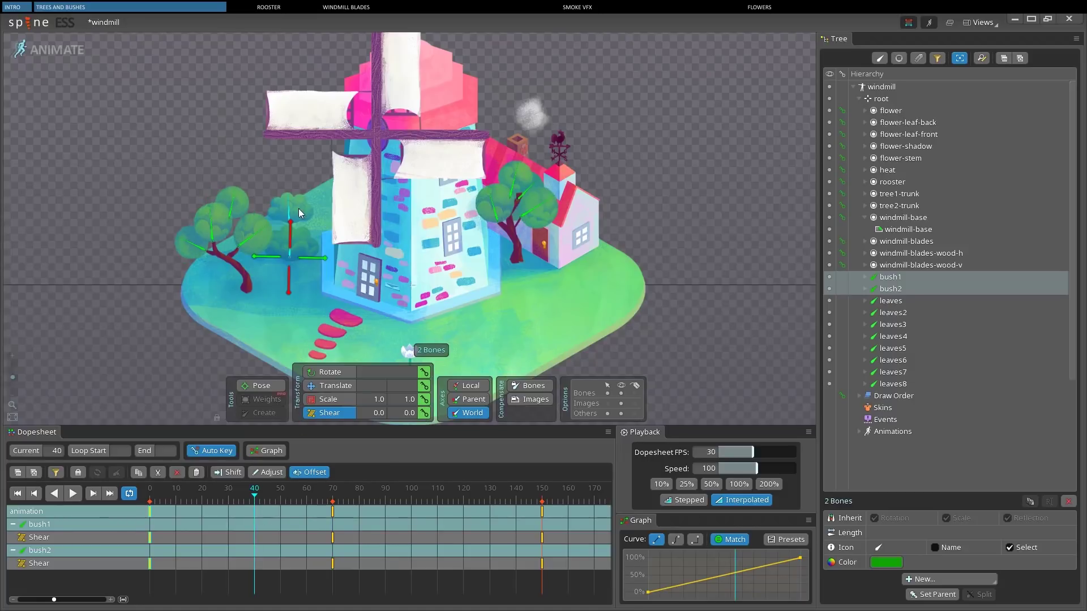
drag(294, 212, 297, 231)
click(437, 503)
Step: Move the middle shear keys of bush1 to frames 30, 60 and 100 and play back the offset bush sway
key(space)
drag(435, 535, 305, 542)
click(73, 493)
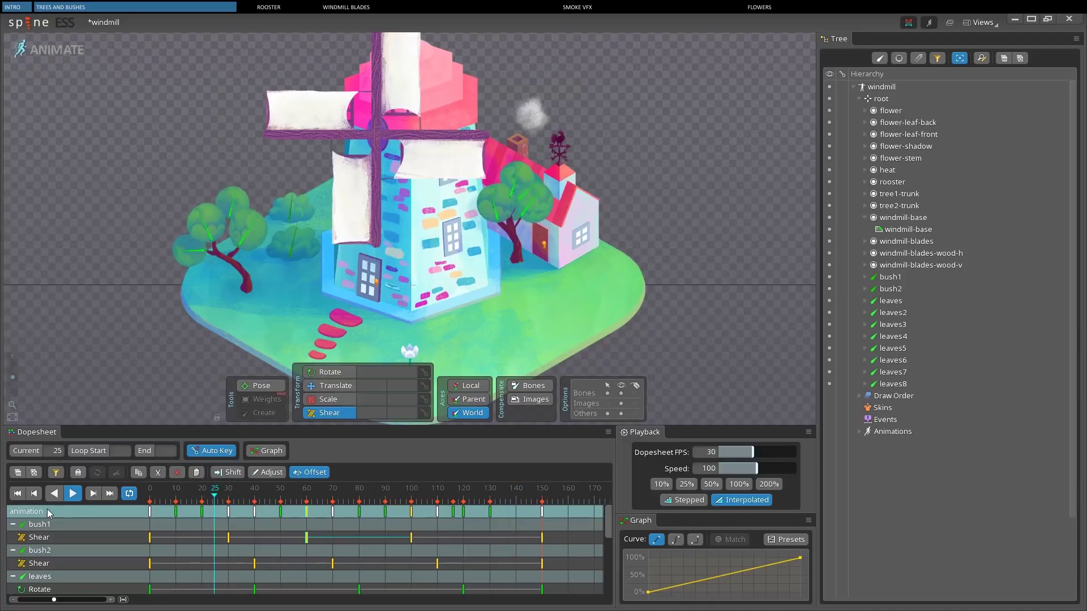
click(412, 535)
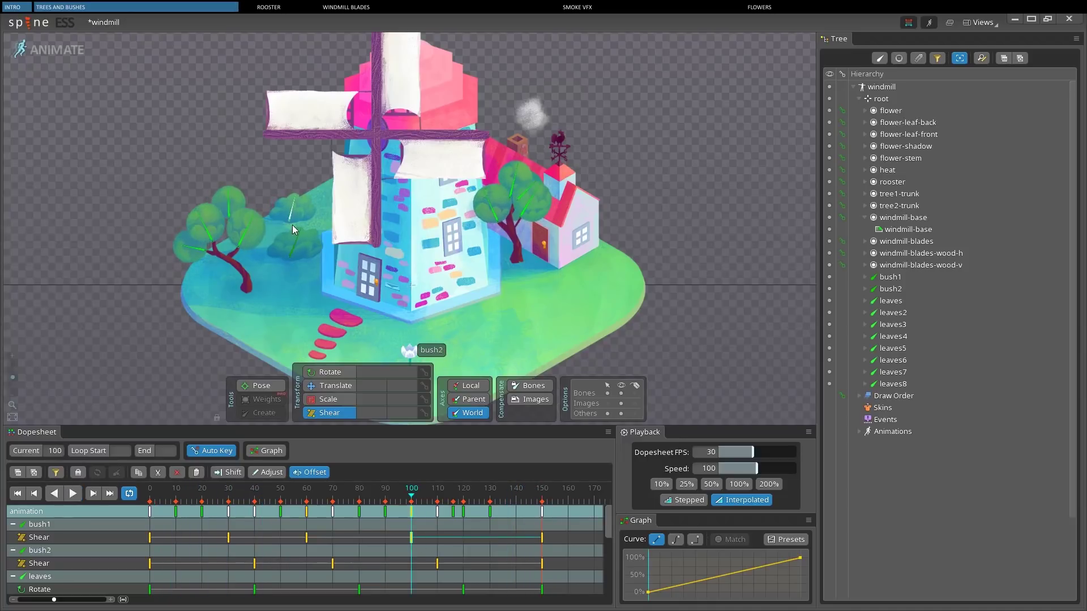
click(300, 241)
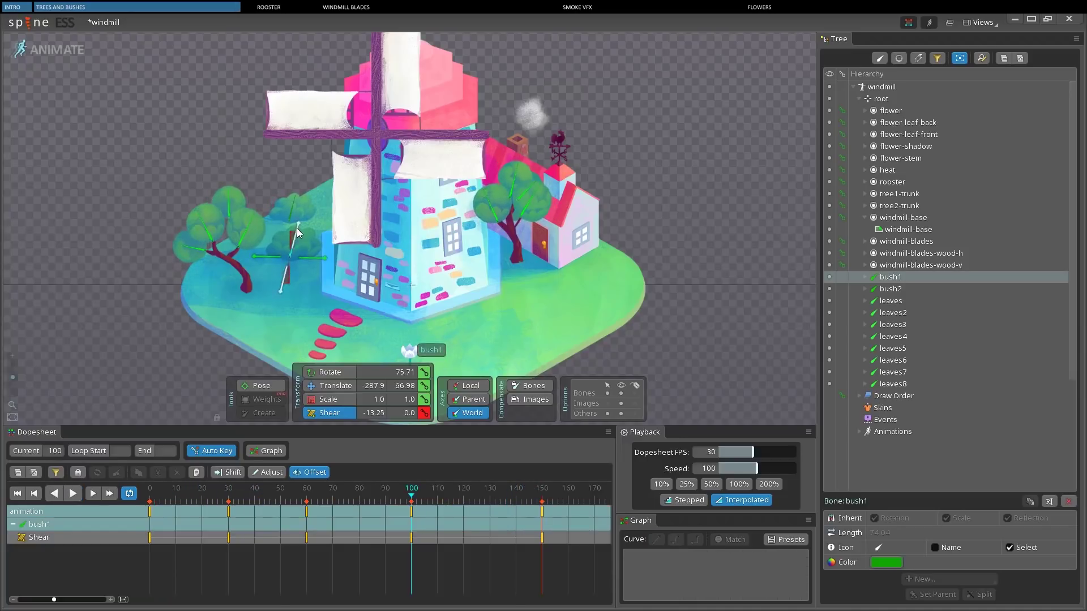
click(73, 493)
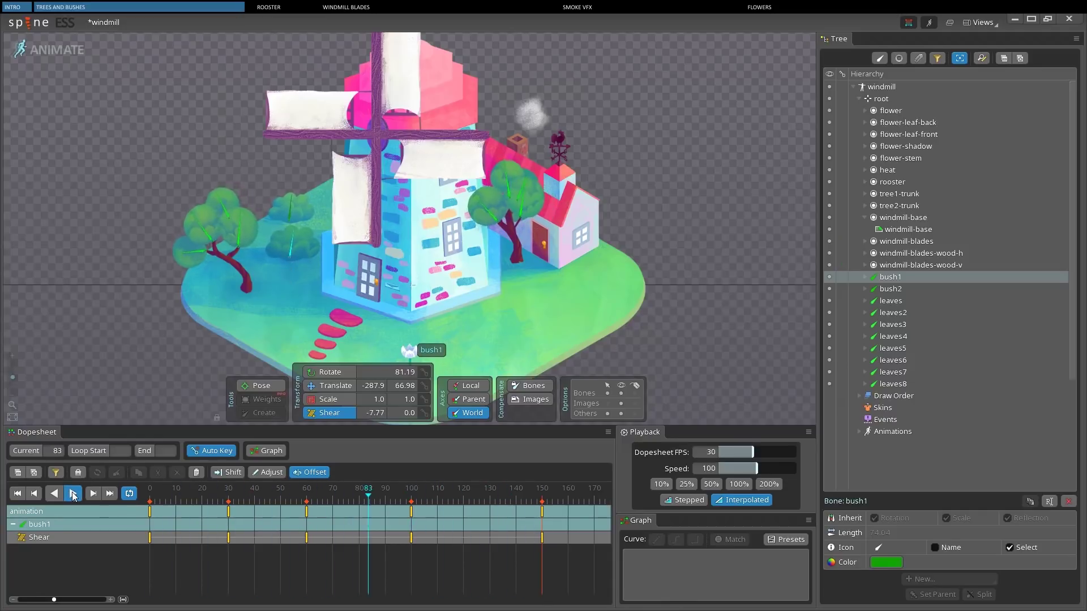
click(72, 494)
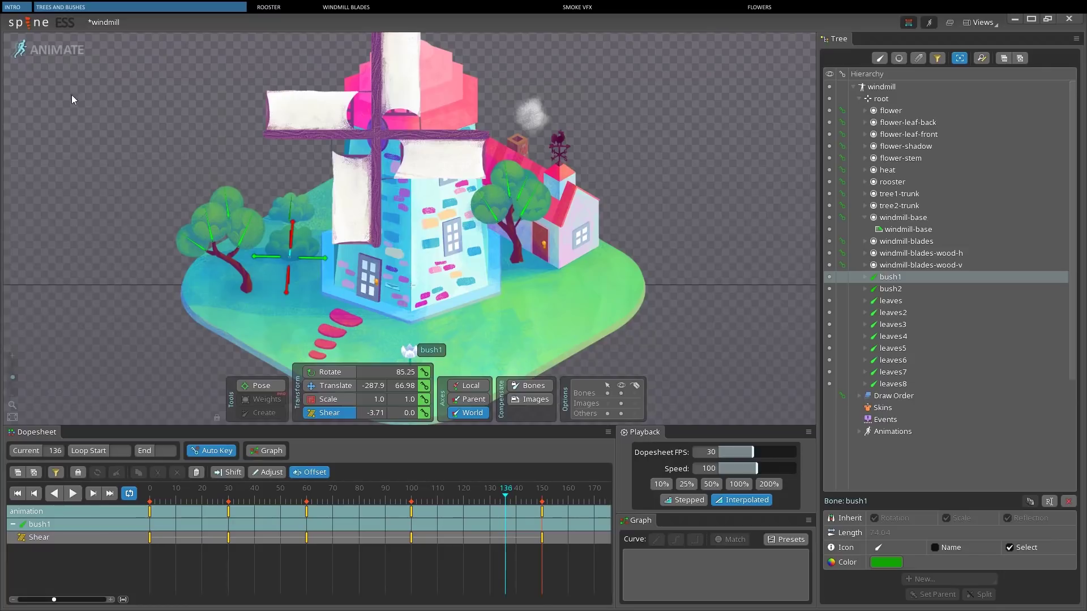
Step: Switch to setup mode and create a zero-length bone on the weather vane's arrow below the rooster
click(57, 51)
drag(12, 562, 12, 552)
drag(580, 323, 374, 407)
drag(12, 552, 12, 551)
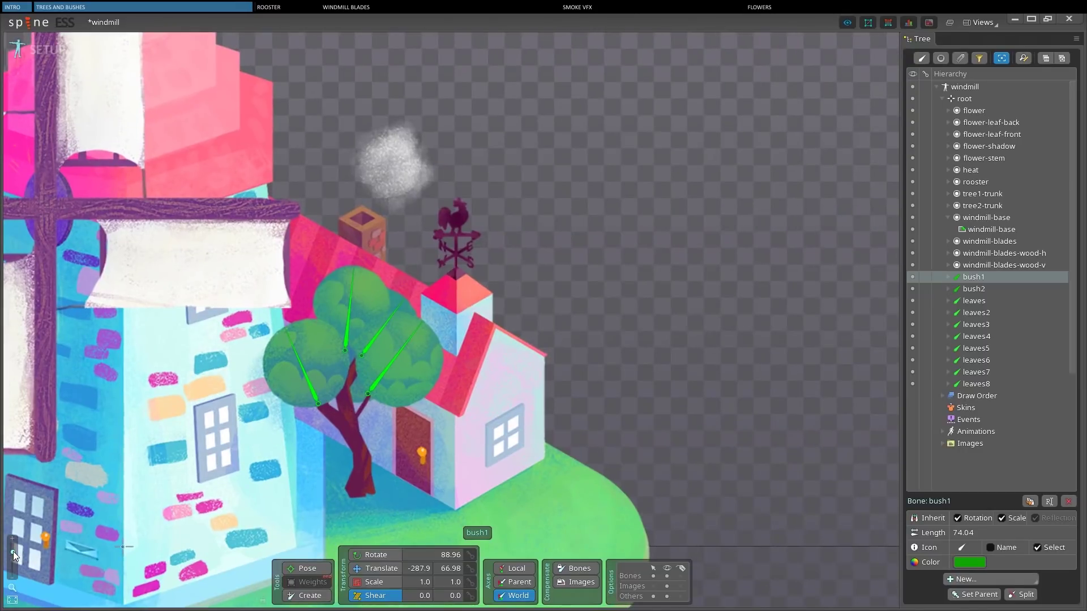
drag(10, 552, 11, 550)
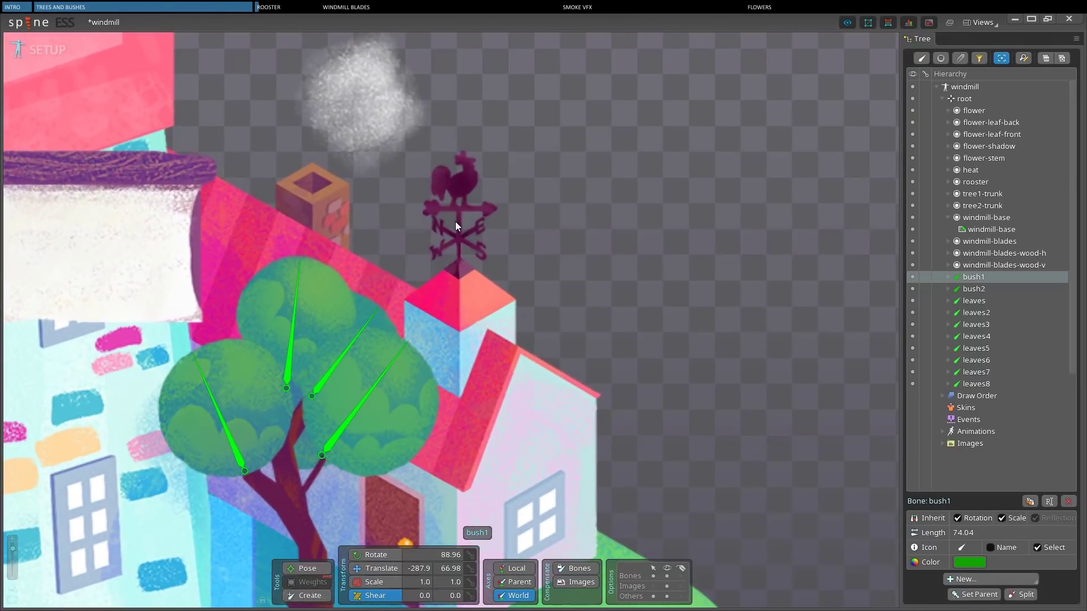
click(311, 596)
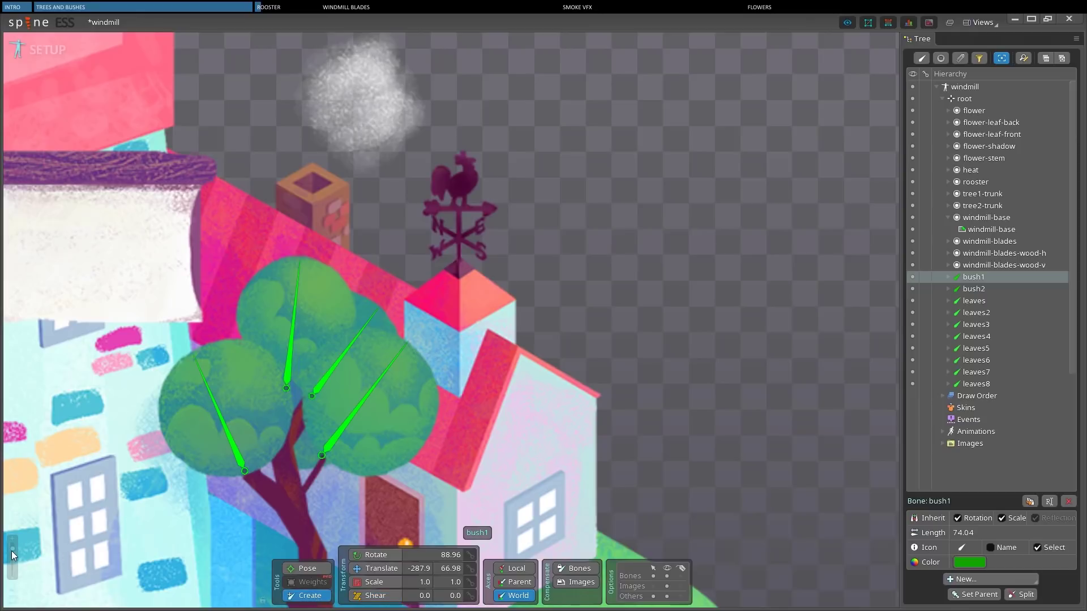
scroll(452, 254, up, 3)
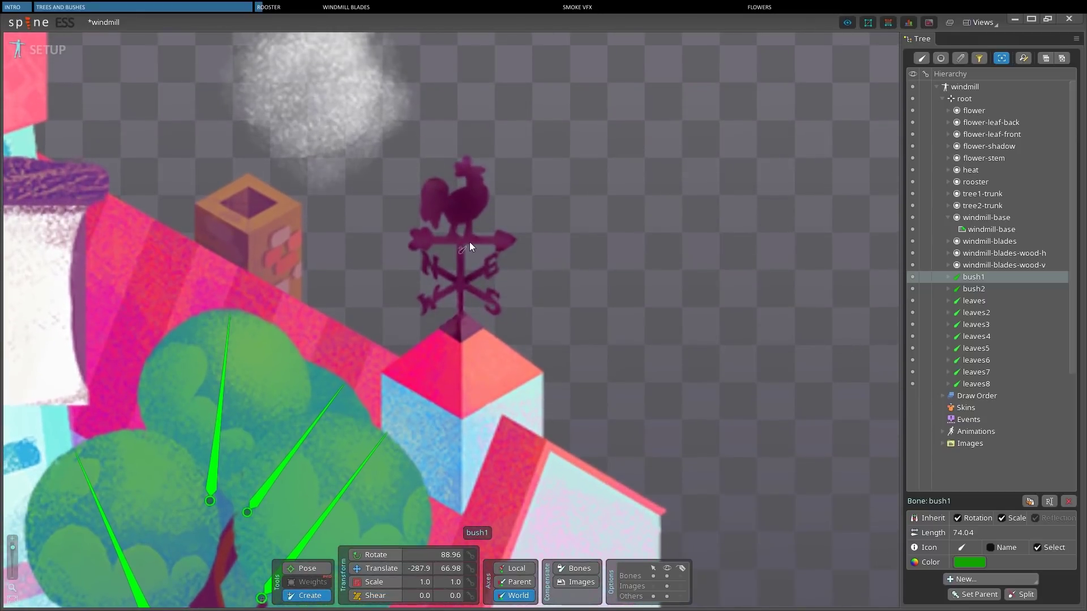
click(461, 241)
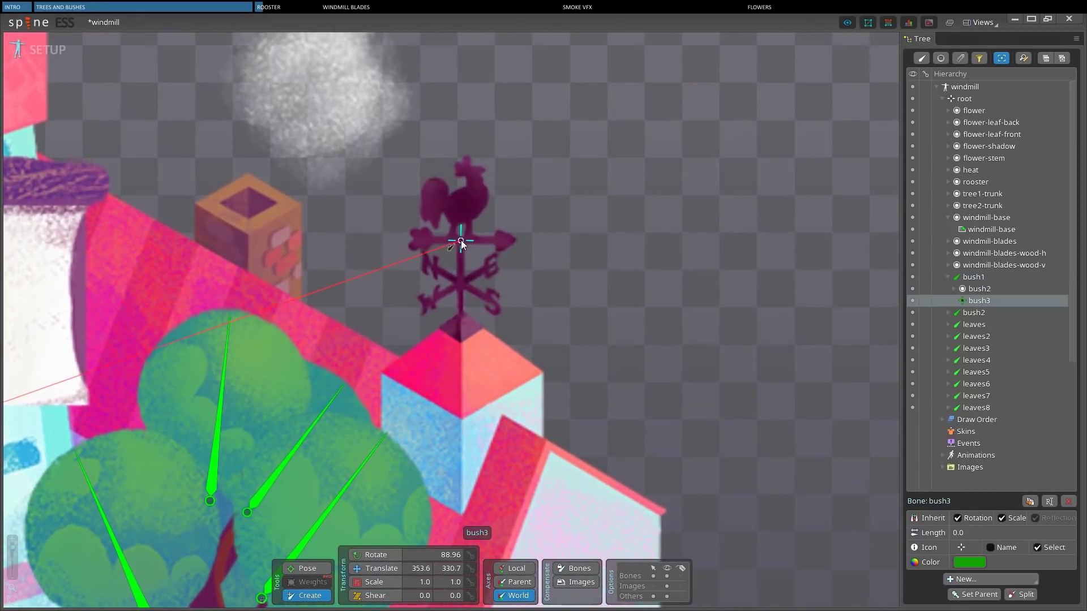
Step: Parent the new bone to root and rename it rooster
key(p)
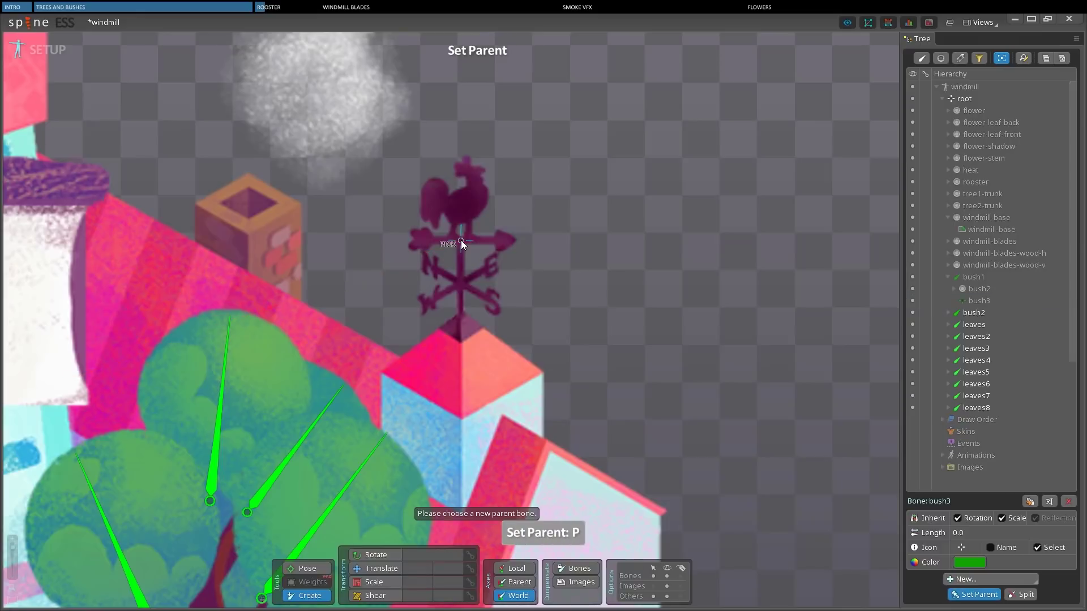
click(970, 98)
double_click(974, 313)
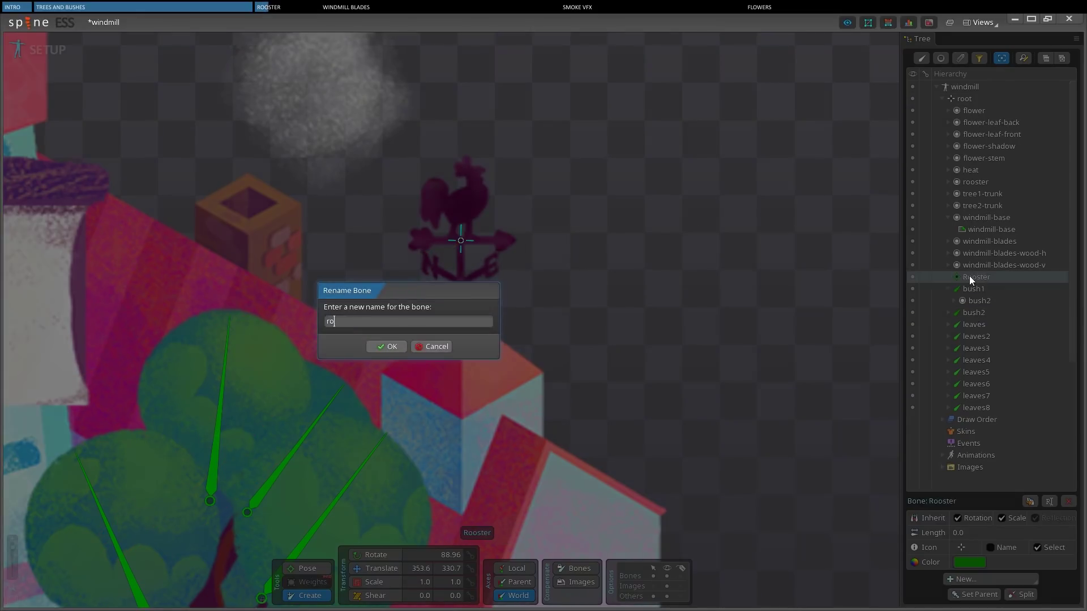
text(oster)
key(Return)
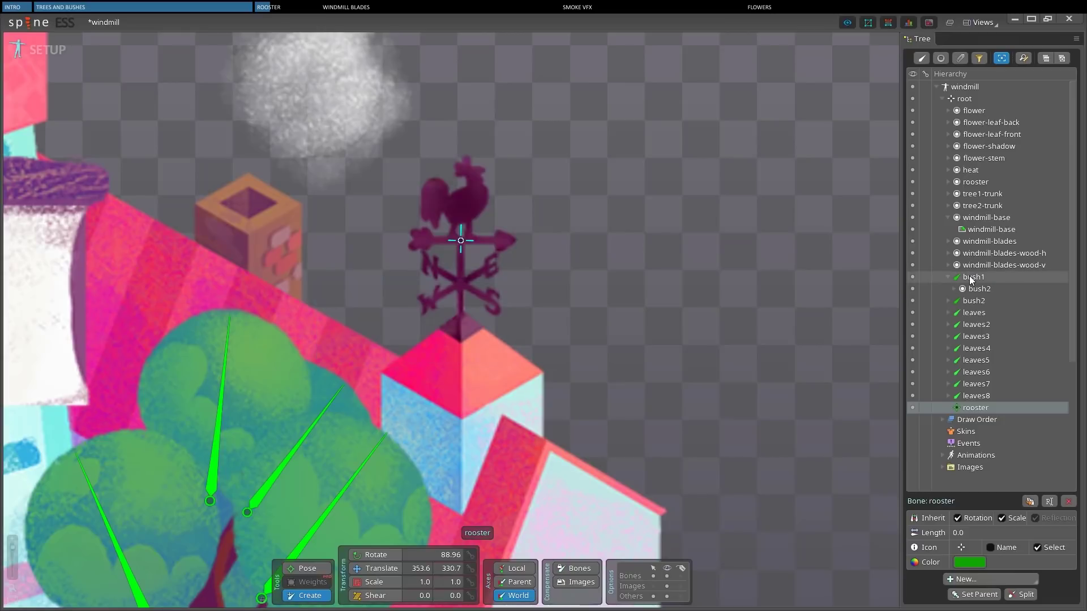
Step: Set the rooster bone's color to red and parent the rooster slot to that bone
click(965, 560)
click(534, 215)
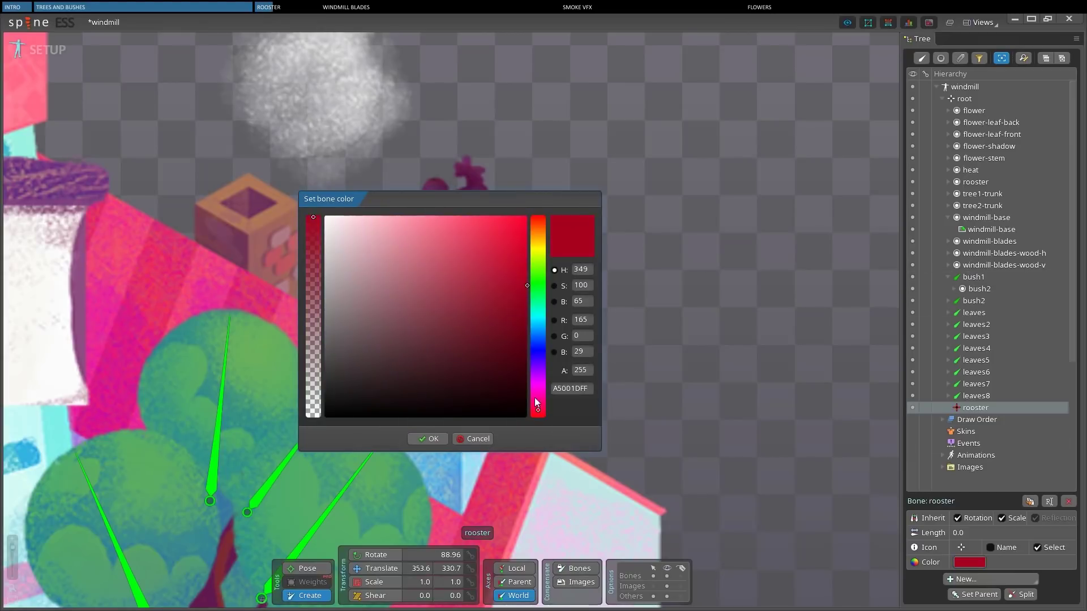
click(515, 256)
click(430, 438)
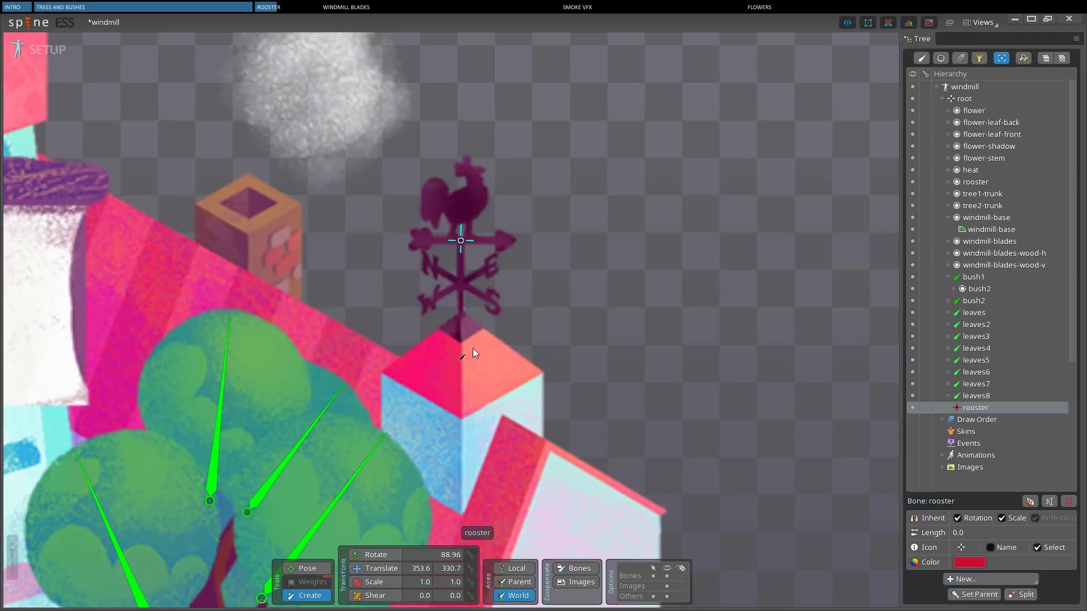
click(975, 181)
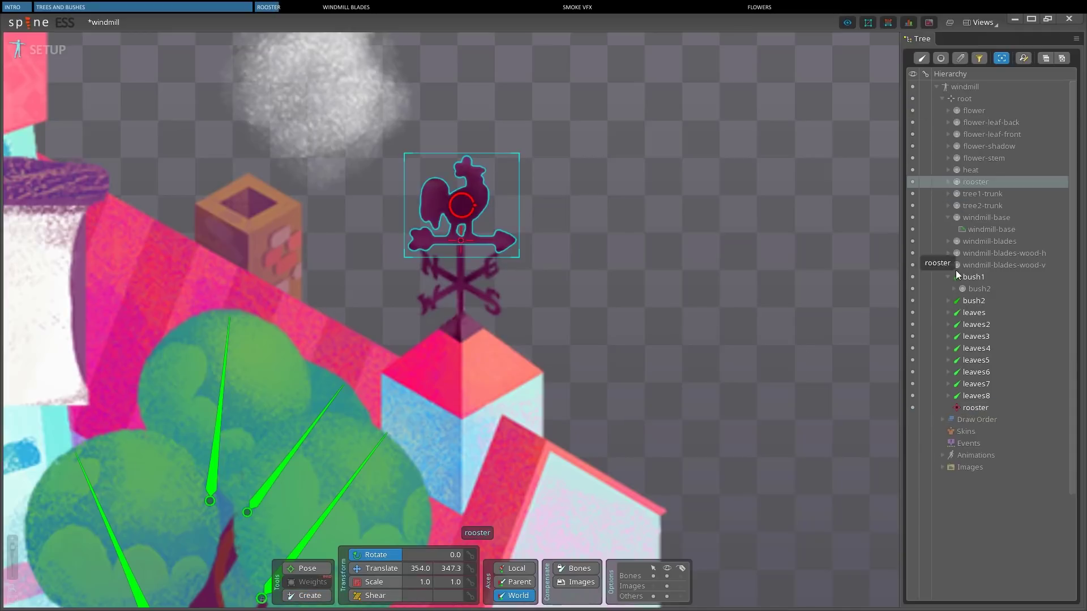
drag(956, 330, 969, 408)
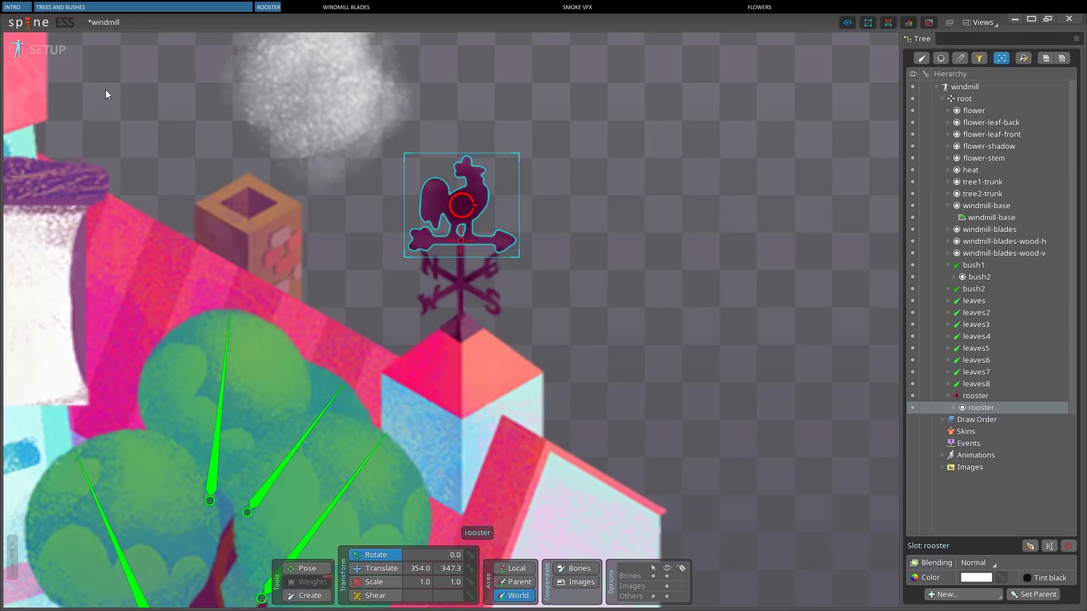
Step: Switch to animate mode and key zero shear on the rooster bone at frames 0 and 150
click(48, 50)
click(419, 149)
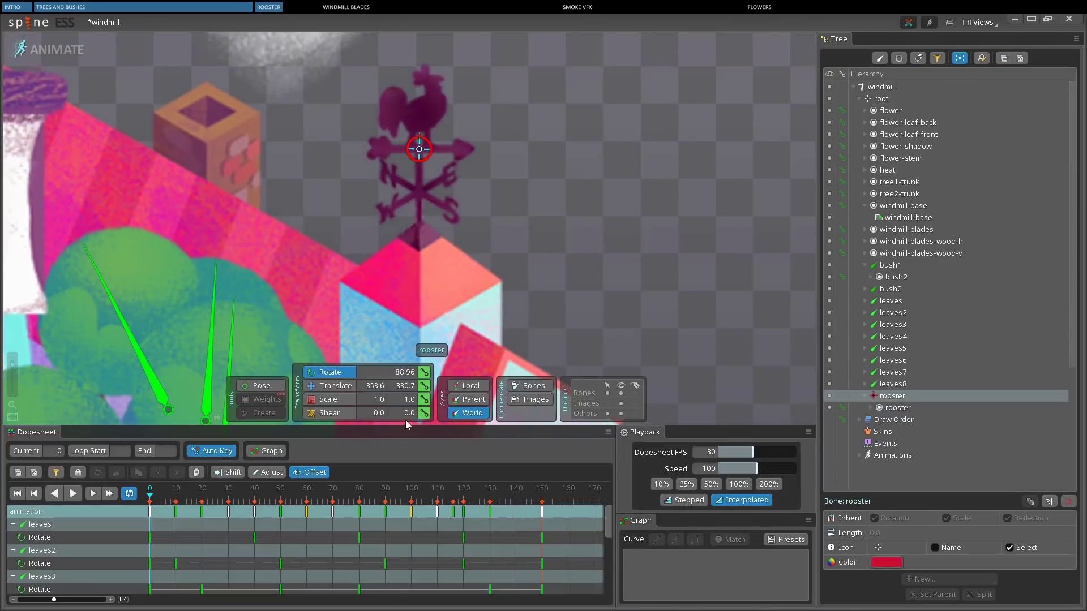
click(423, 413)
click(541, 511)
click(425, 413)
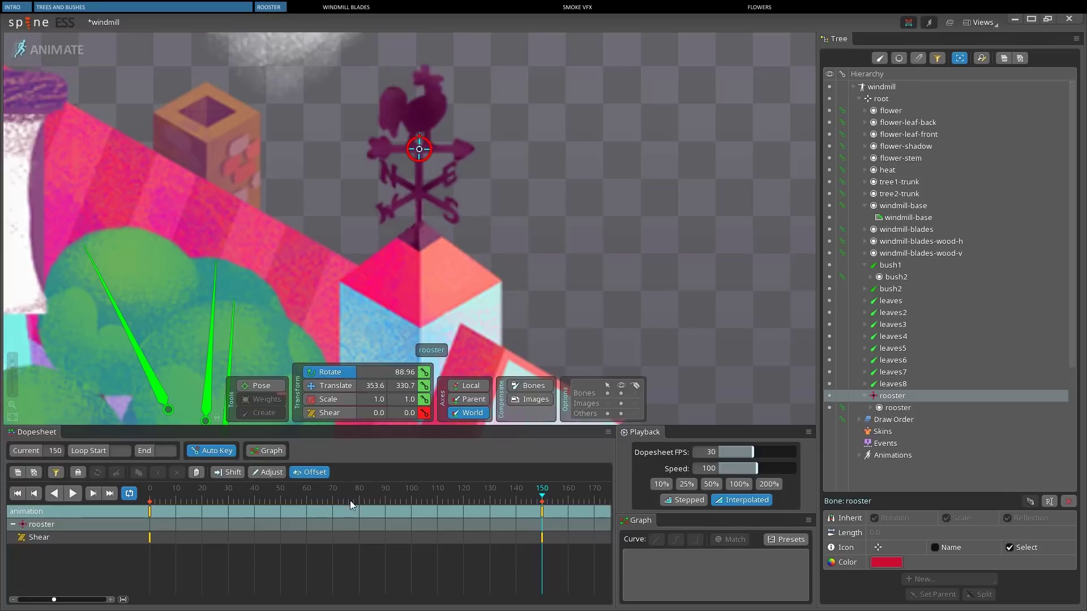
Step: Shear the rooster bone's Y axis to about -28 at frame 40 and the opposite way at frame 80
click(253, 494)
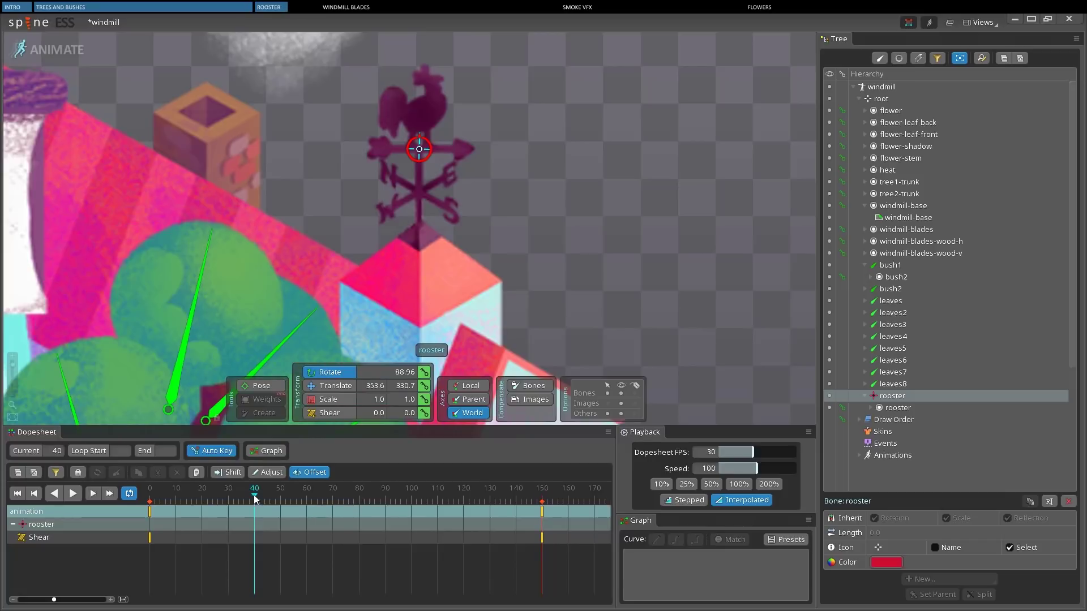
click(324, 415)
mouse_move(451, 147)
mouse_down()
mouse_move(446, 178)
mouse_move(446, 162)
mouse_up()
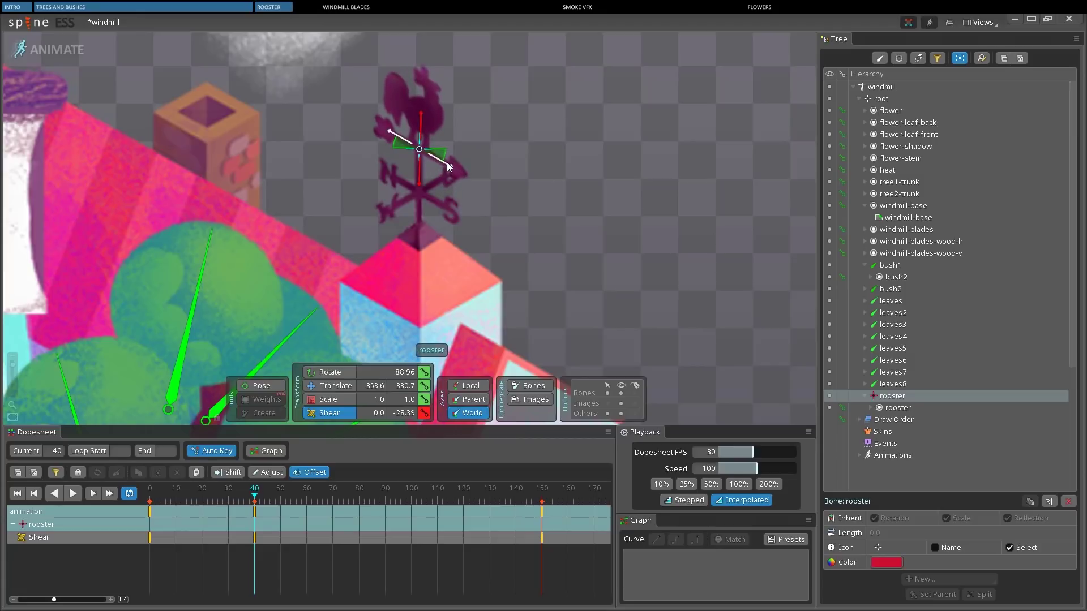
click(358, 500)
drag(453, 160, 413, 209)
Step: Key a Y shear of about -26 on the rooster at frame 110, move that key to frame 120 and play back the scene
click(437, 508)
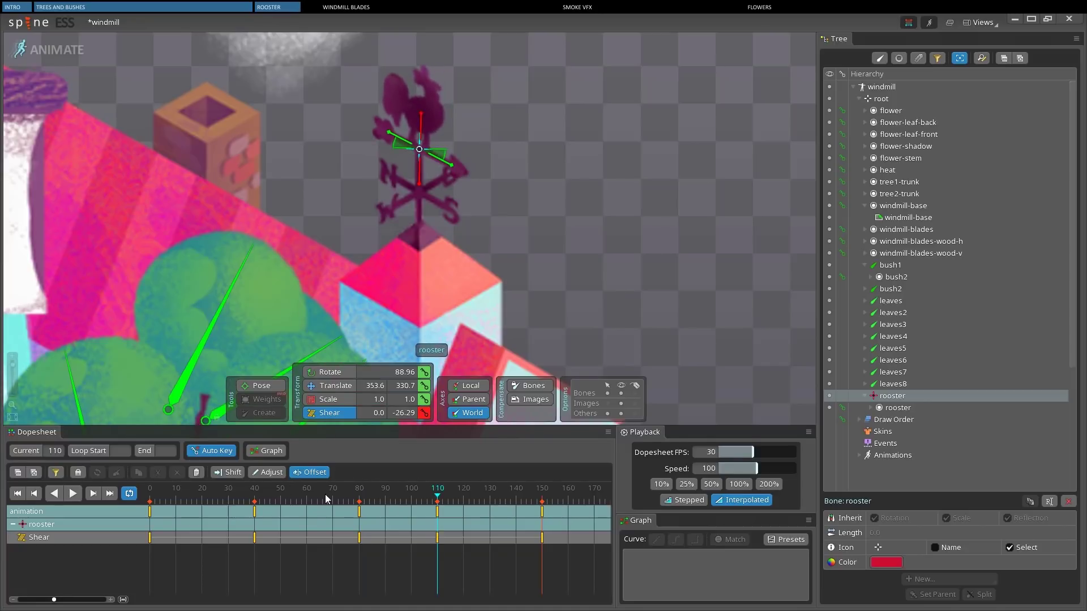
click(438, 510)
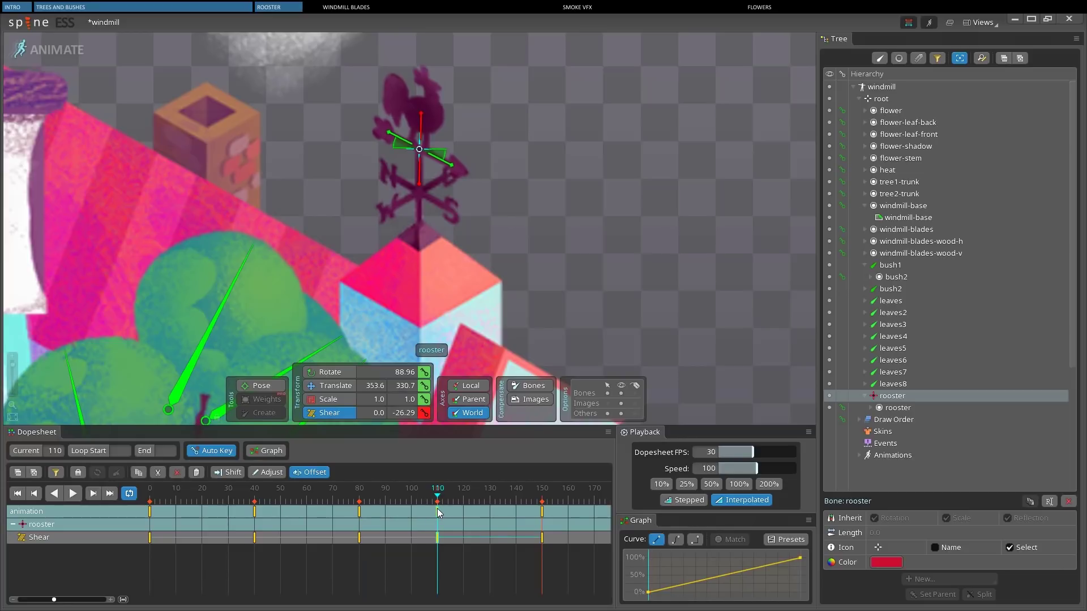
drag(438, 510, 464, 510)
click(74, 494)
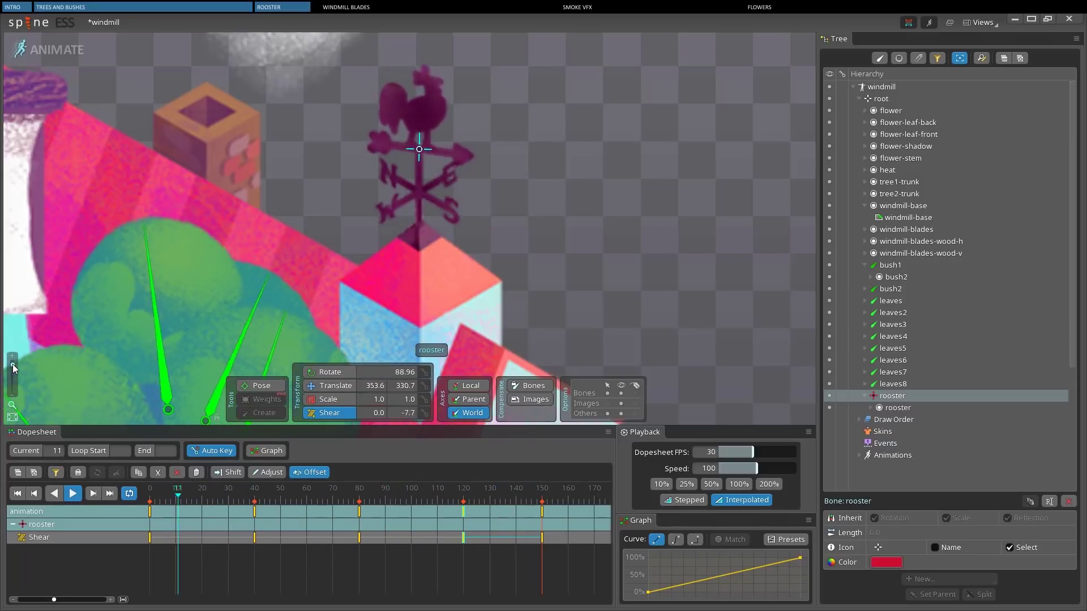
drag(12, 365, 17, 375)
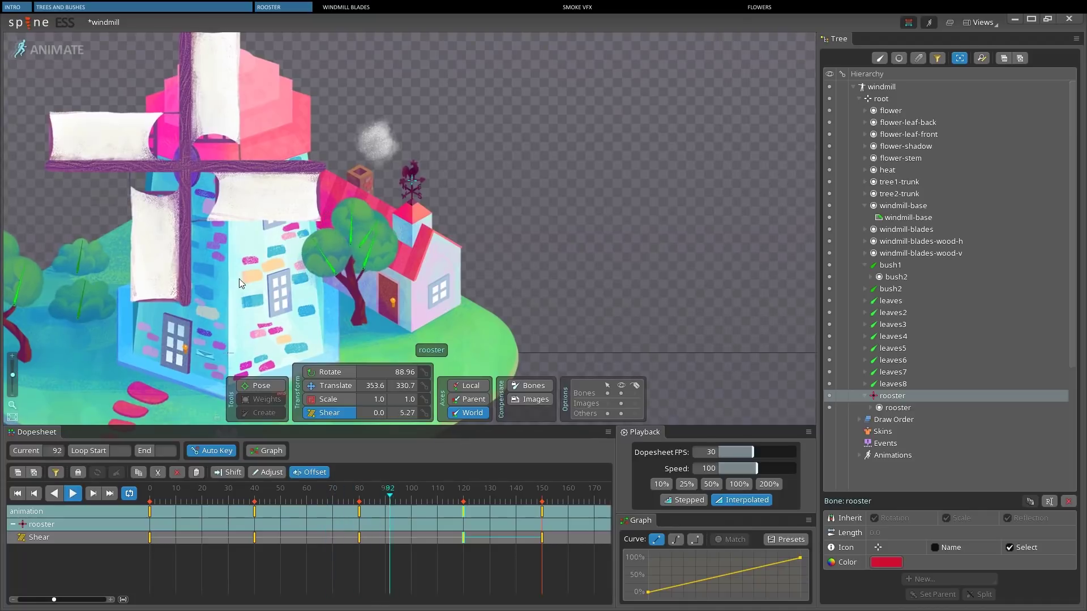
drag(321, 225, 395, 266)
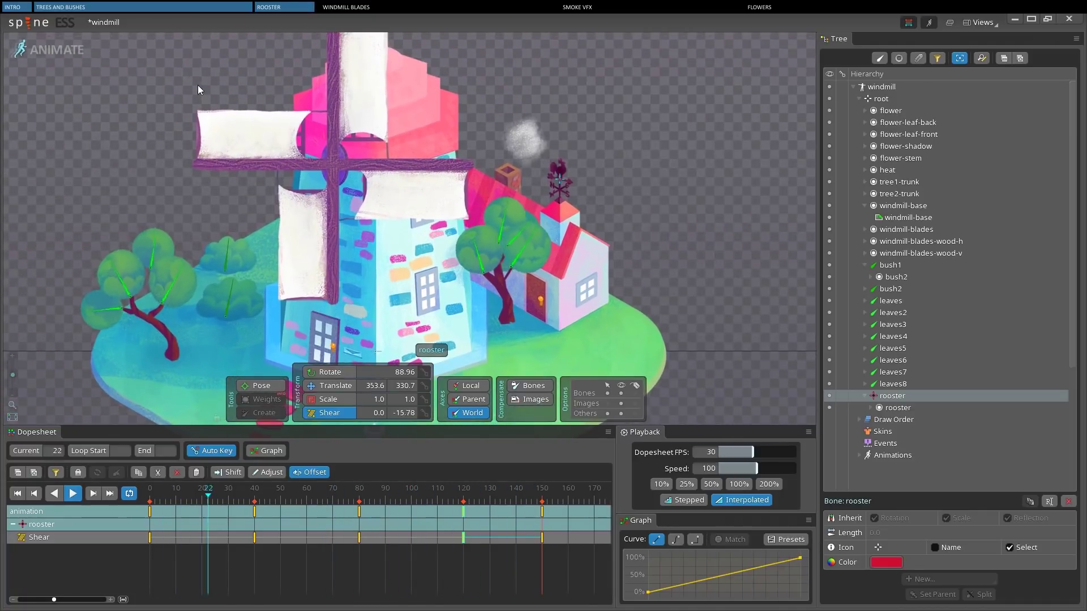
Step: Return to setup mode, clear the selection and save the project
click(72, 52)
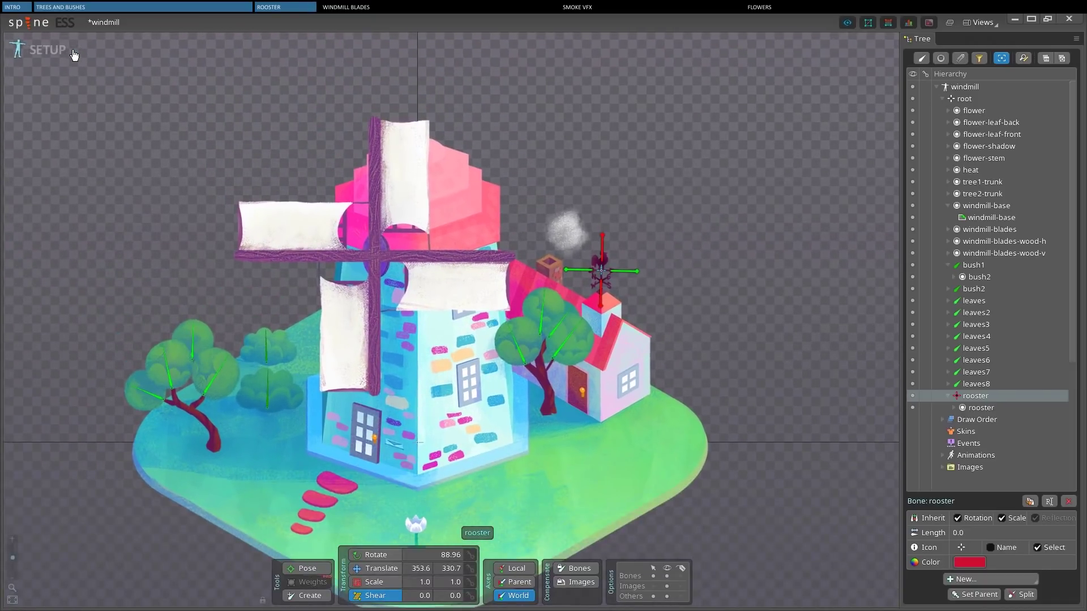
key(space)
key(ctrl+s)
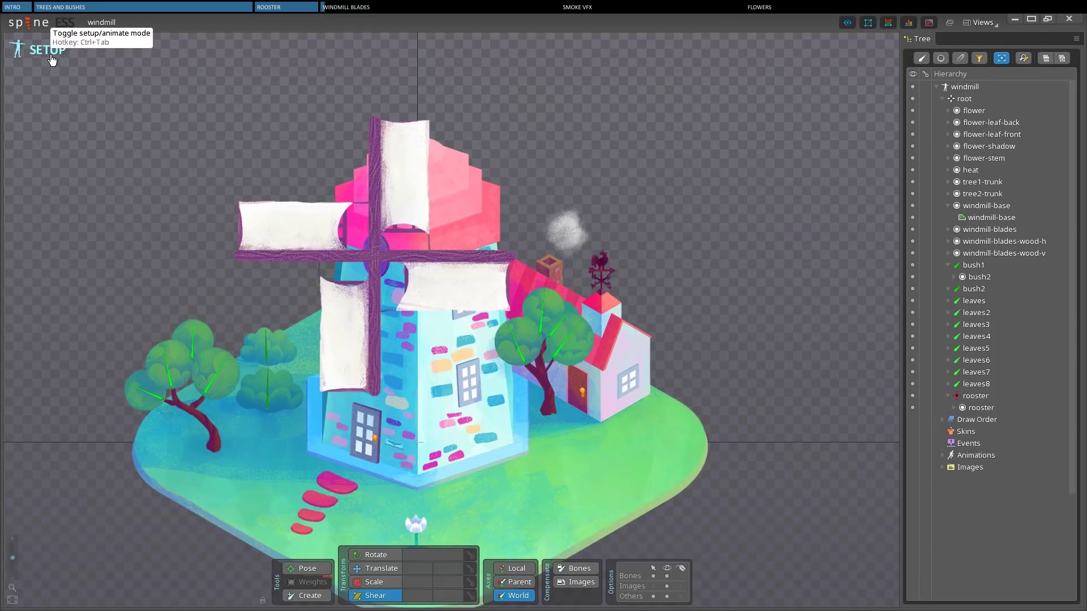
Step: Create a bone under root at the center where the windmill's wooden beams cross
click(313, 596)
click(963, 98)
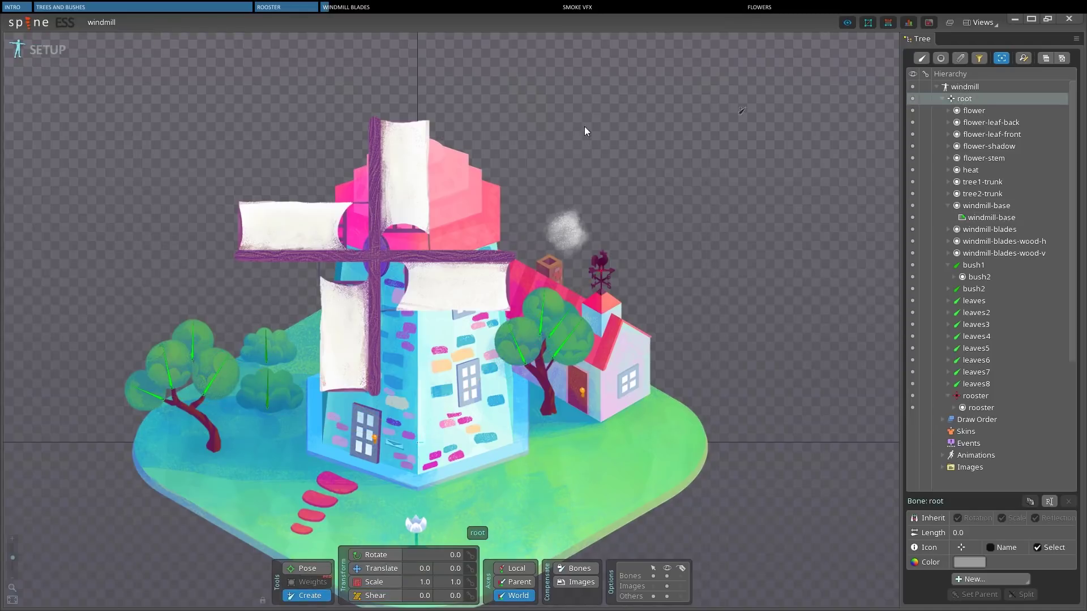
drag(14, 552, 14, 548)
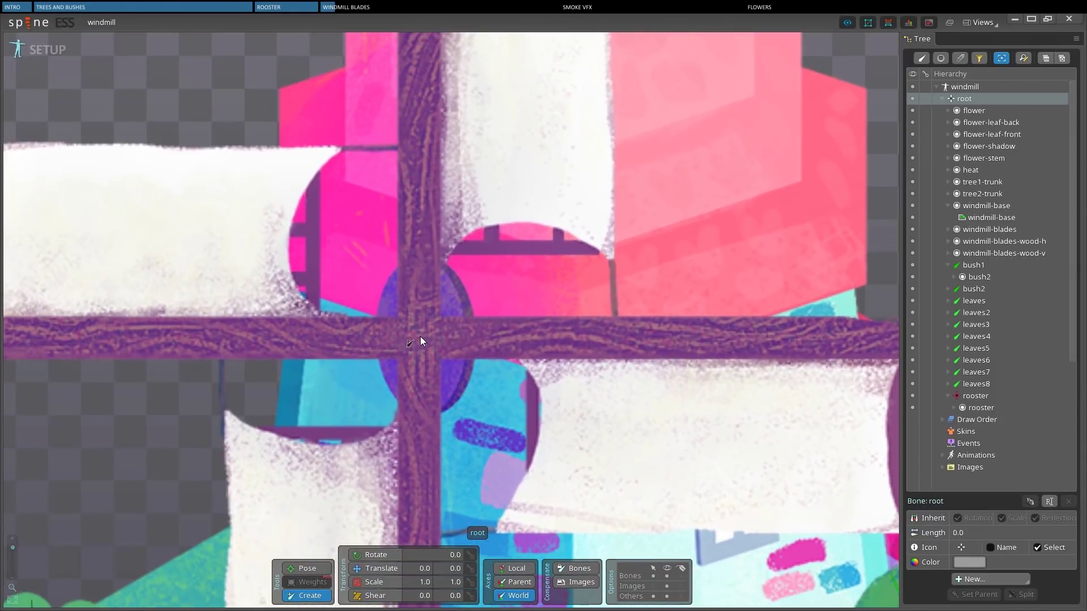
click(420, 339)
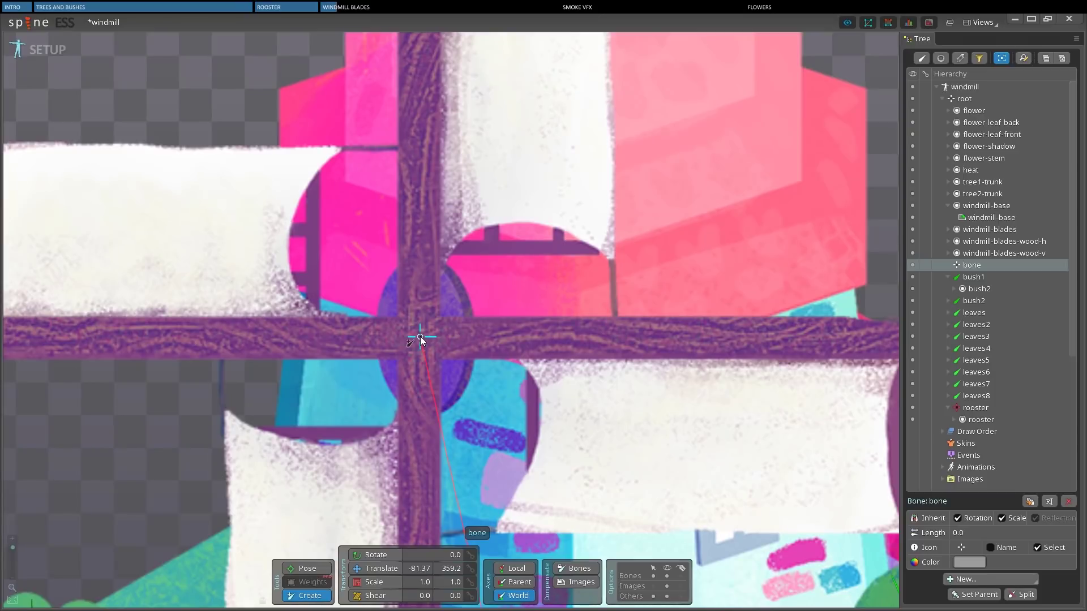
Step: Select the new bone at the center of the blades and rename it windimill-blades
key(v)
click(472, 347)
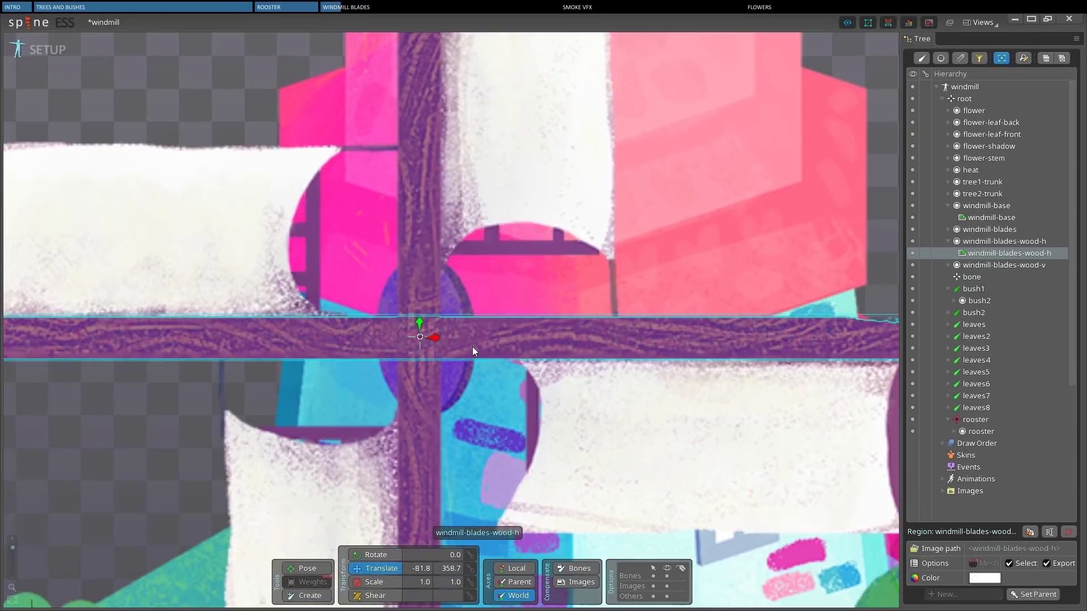
click(416, 399)
key(space)
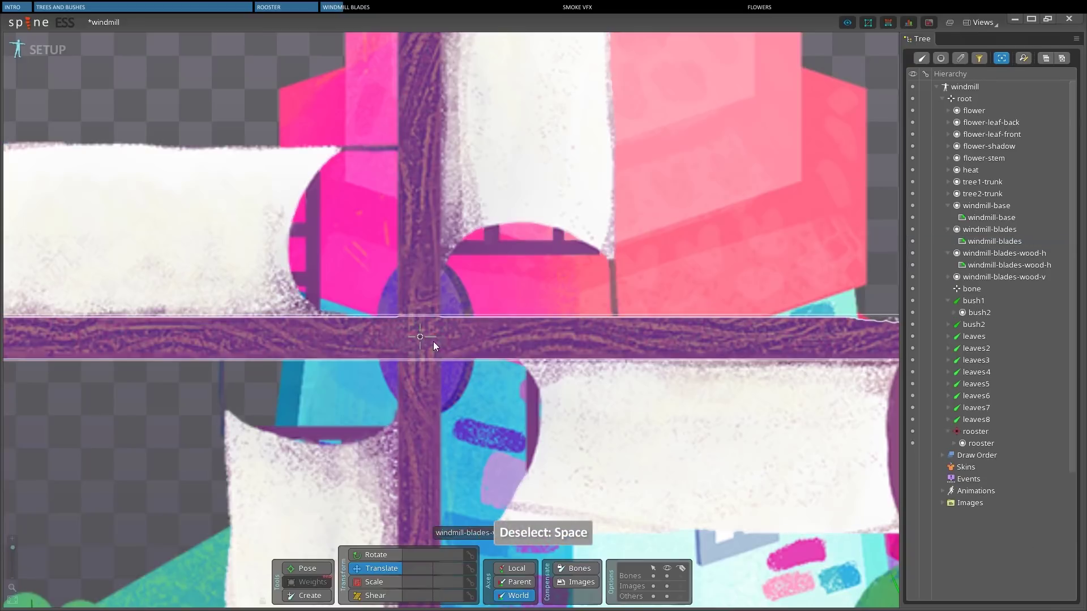
click(419, 336)
double_click(967, 293)
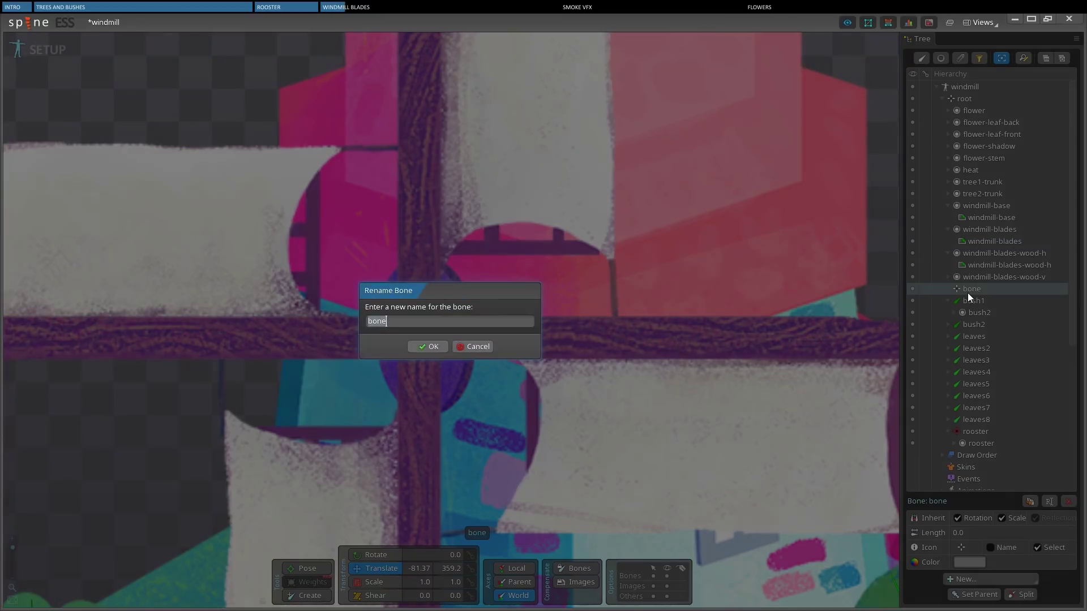
text(windimill-blades)
key(Return)
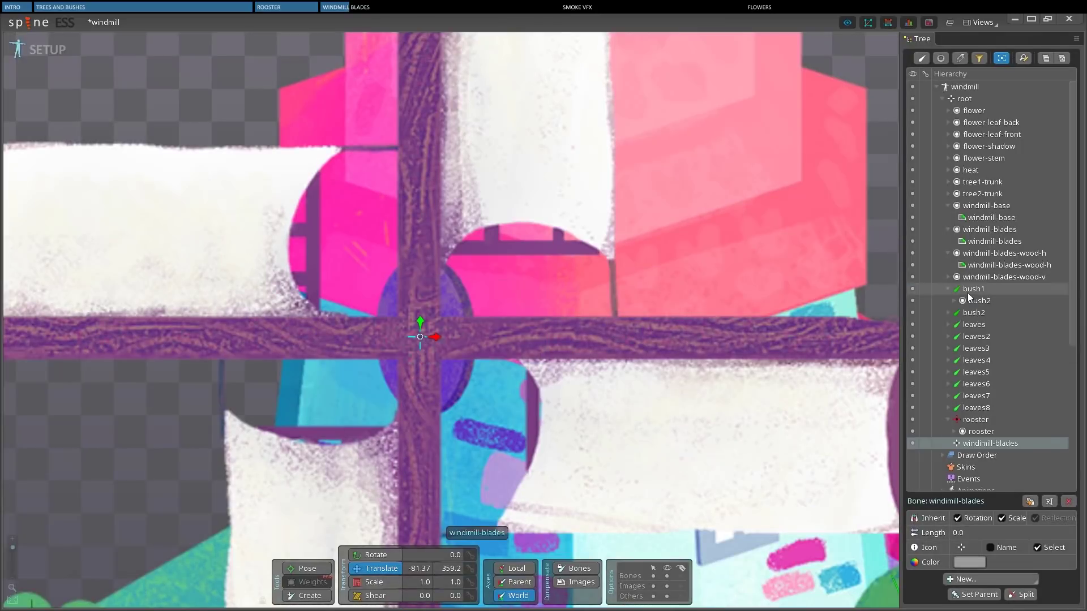
Step: Set the windimill-blades bone's color to bright blue, 008DFFFF
click(970, 562)
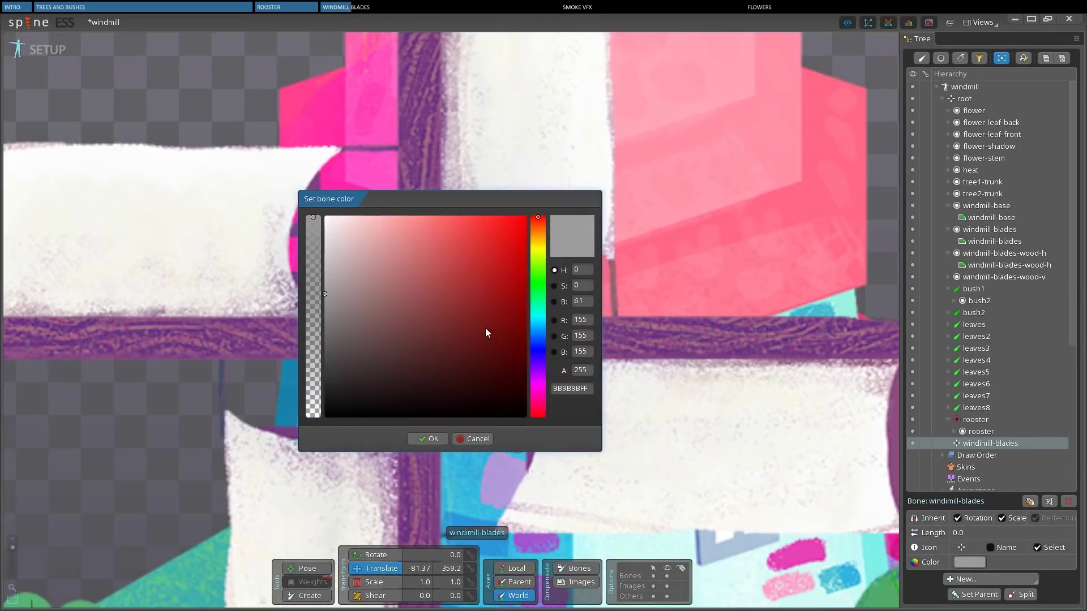
drag(539, 358, 538, 331)
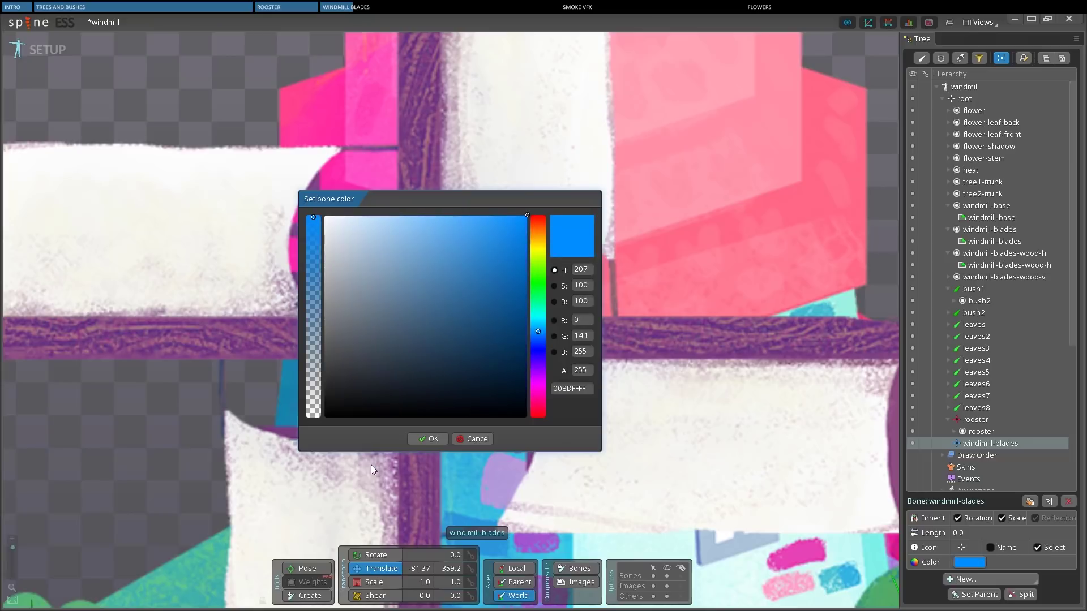
click(440, 441)
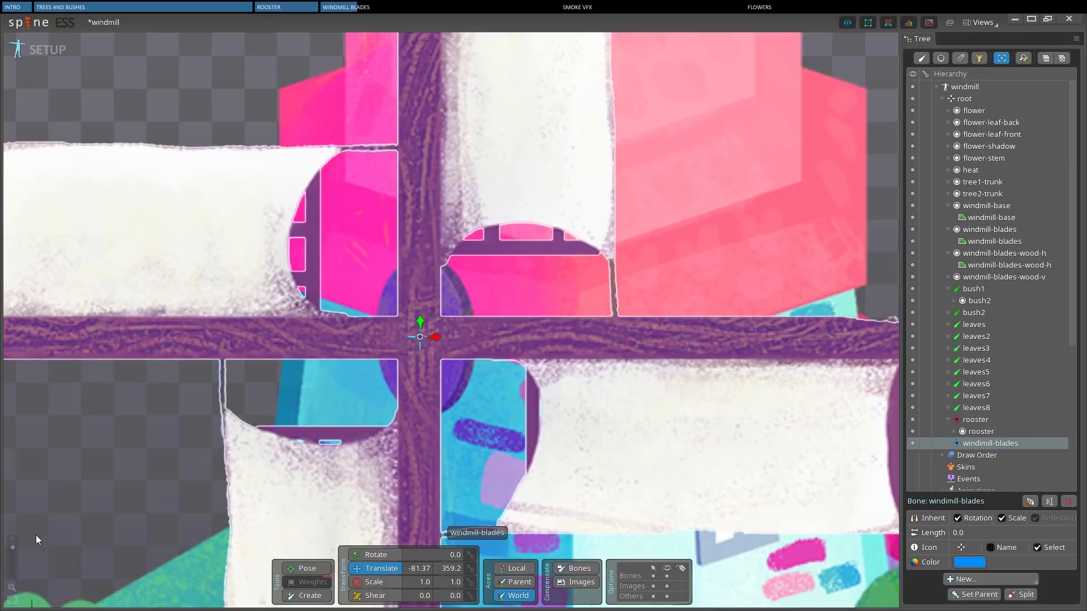
Step: Parent the windmill-blades, windmill-blades-wood-h and windmill-blades-wood-v slots to the windimill-blades bone, keeping windmill-base directly under root
click(948, 205)
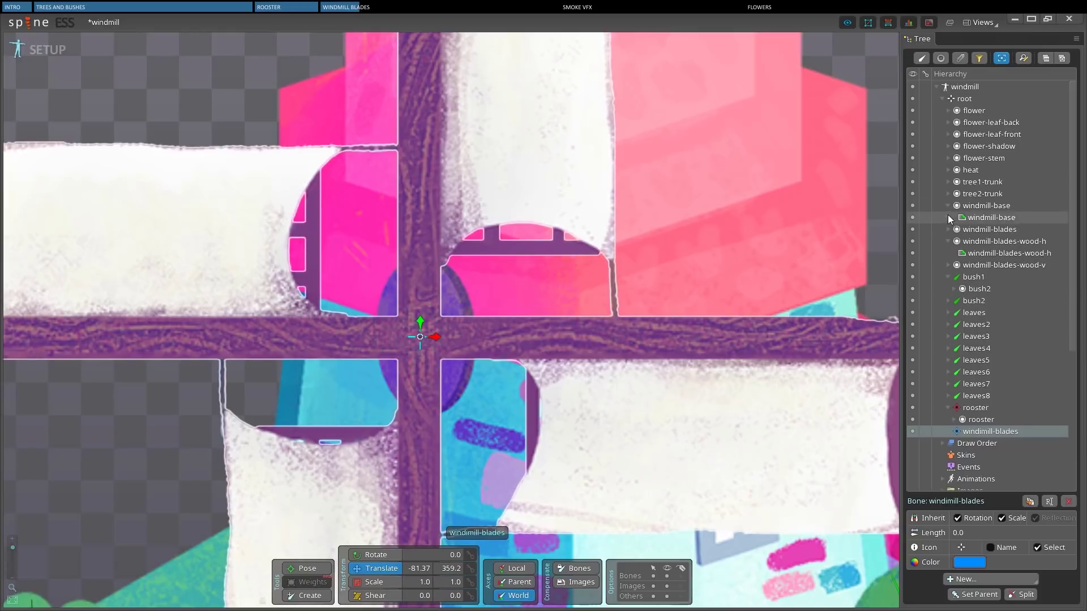
click(948, 217)
click(948, 230)
click(967, 240)
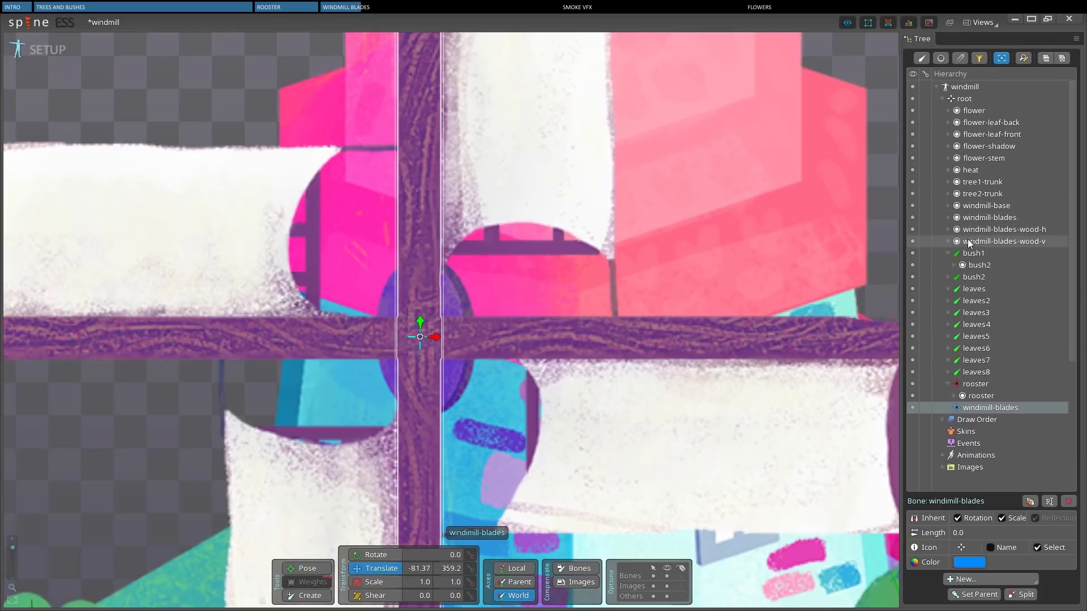
shift+click(971, 207)
drag(977, 239, 985, 408)
drag(22, 544, 17, 554)
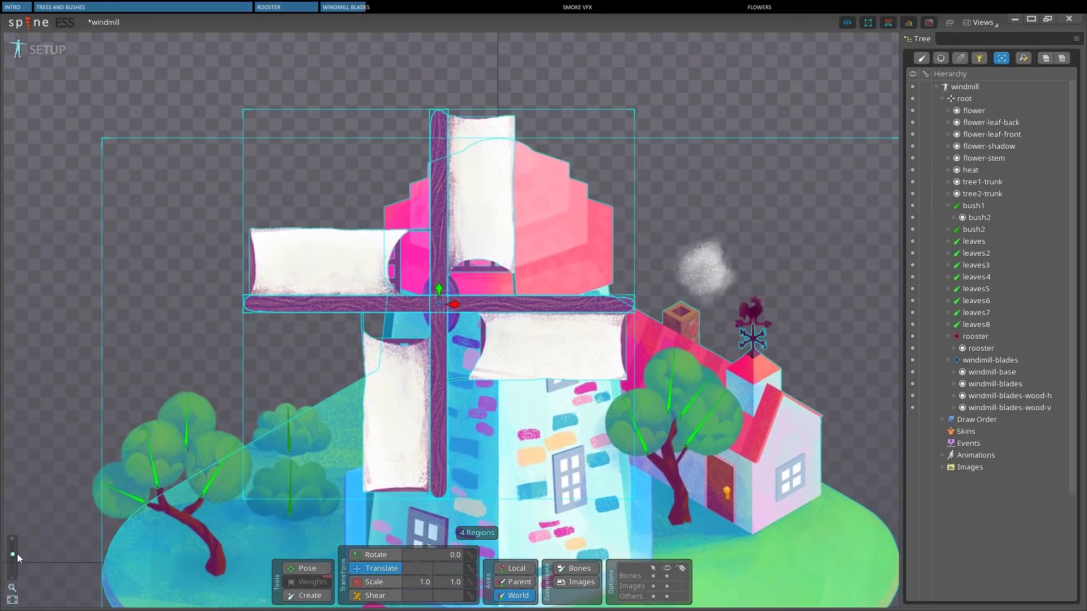
drag(990, 373, 927, 205)
key(space)
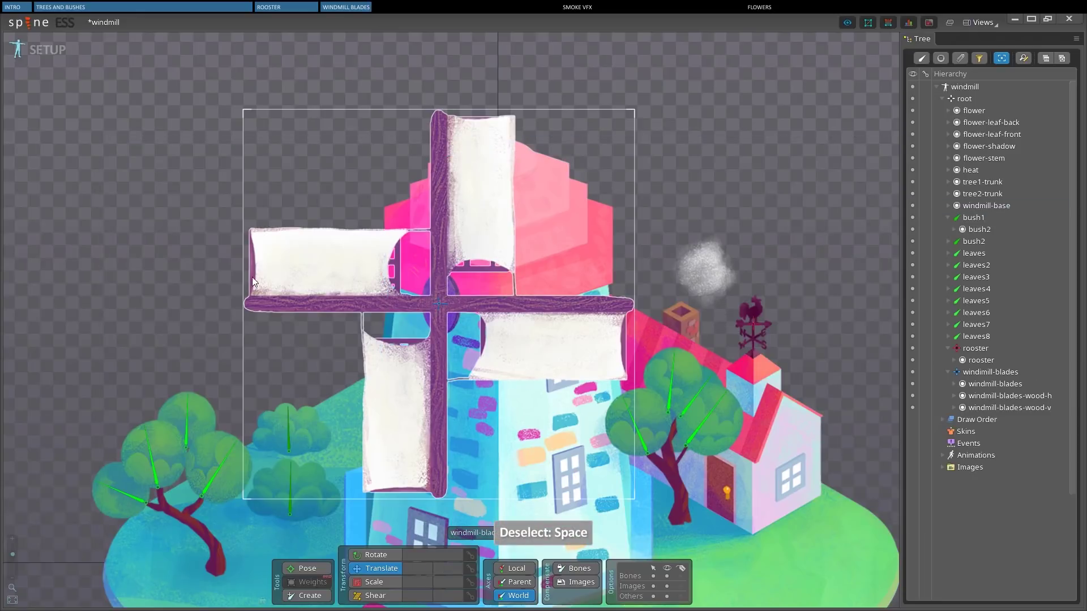
Step: Switch to animate mode and key zero rotation on the windimill-blades bone at frames 0 and 150
click(45, 52)
click(397, 212)
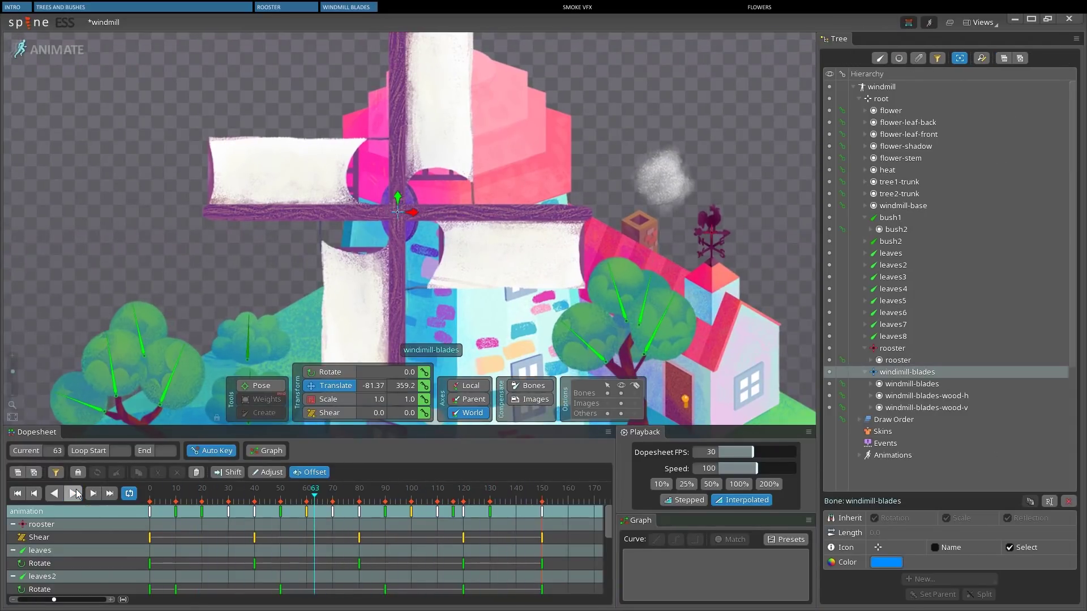
click(423, 372)
click(541, 501)
click(425, 372)
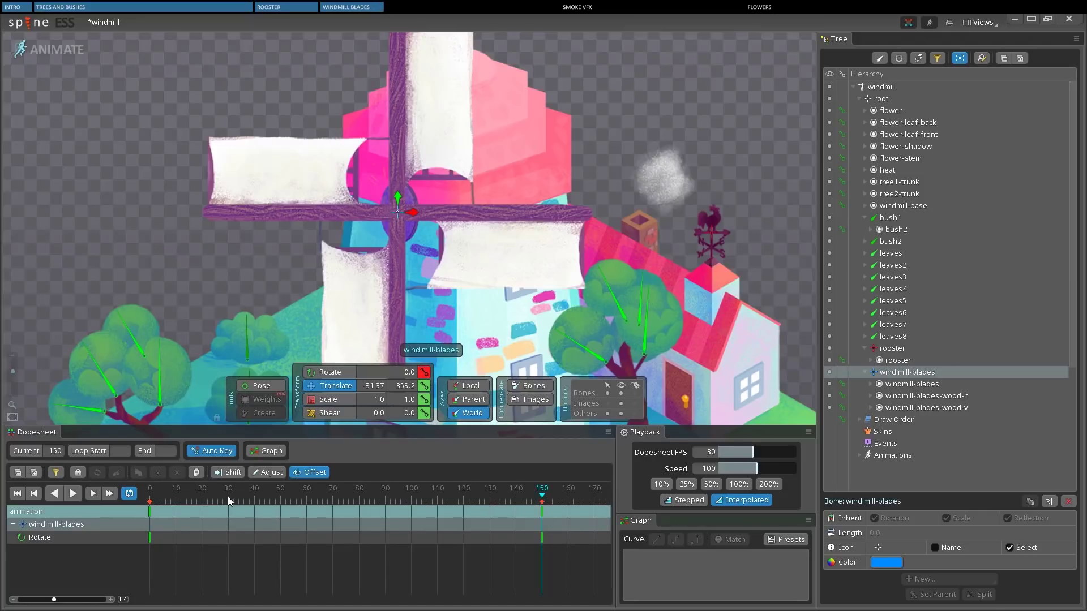
Step: Key the windimill-blades rotation at 120 on frame 50 and 240 on frame 100, and play back the animation
click(280, 493)
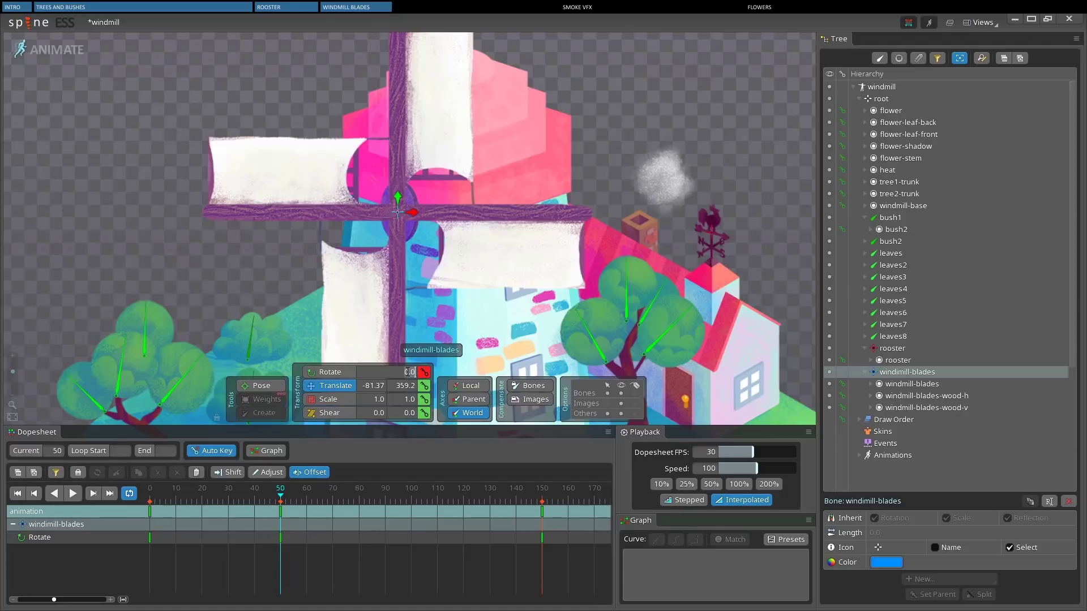
text(120)
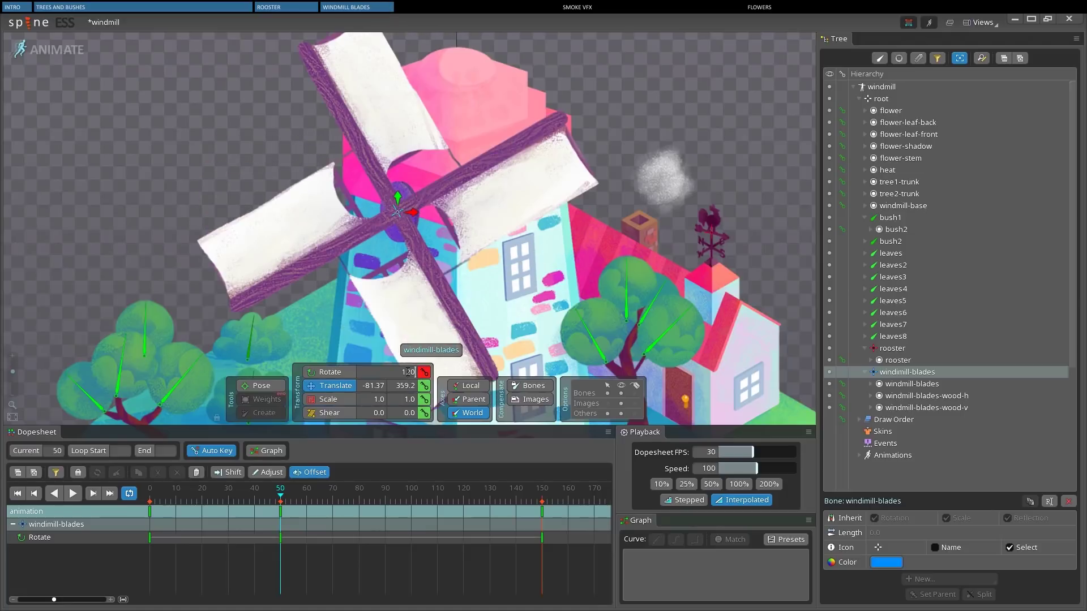
click(411, 501)
click(396, 372)
text(240)
key(Return)
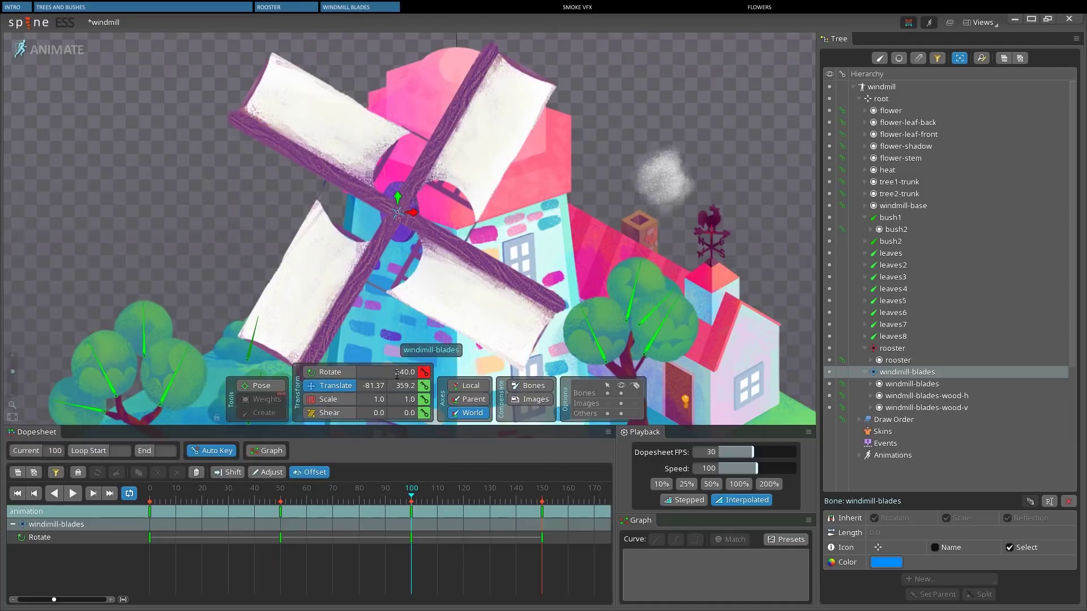
click(72, 494)
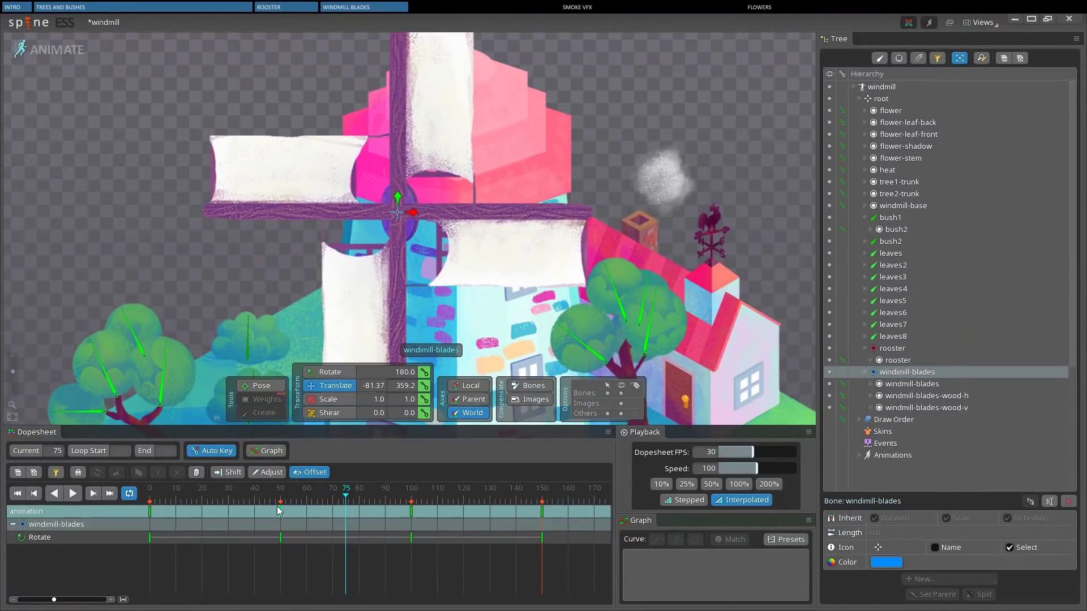
Step: Try shifting the blades' rotation key from frame 50 to 52, put it back at frame 50 and replay the animation
drag(276, 507, 374, 514)
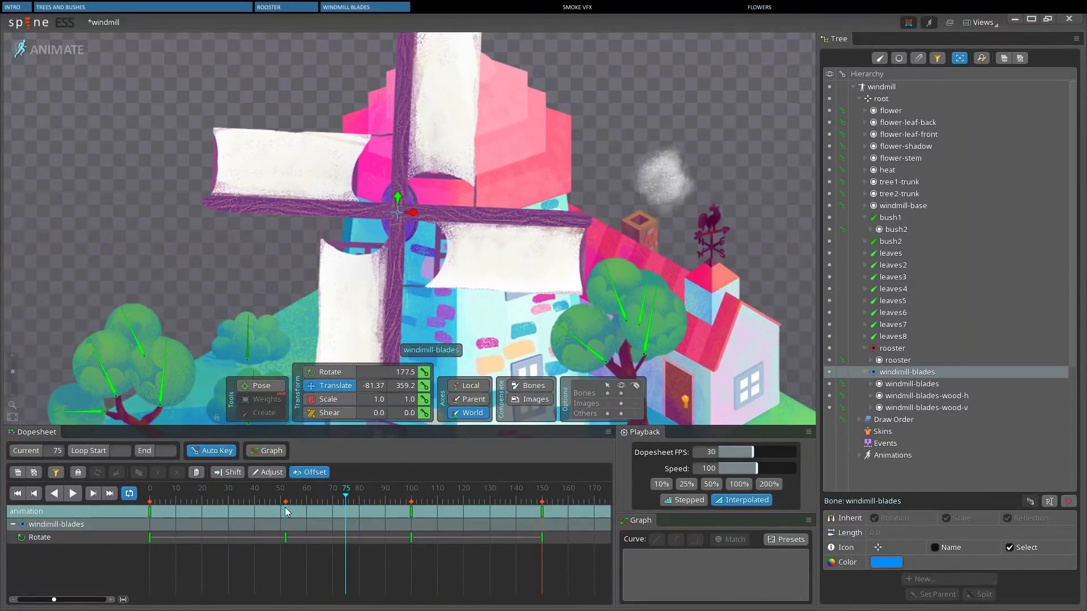
mouse_move(284, 507)
mouse_down()
mouse_move(398, 512)
mouse_move(254, 514)
mouse_move(281, 513)
mouse_up()
drag(392, 514, 407, 512)
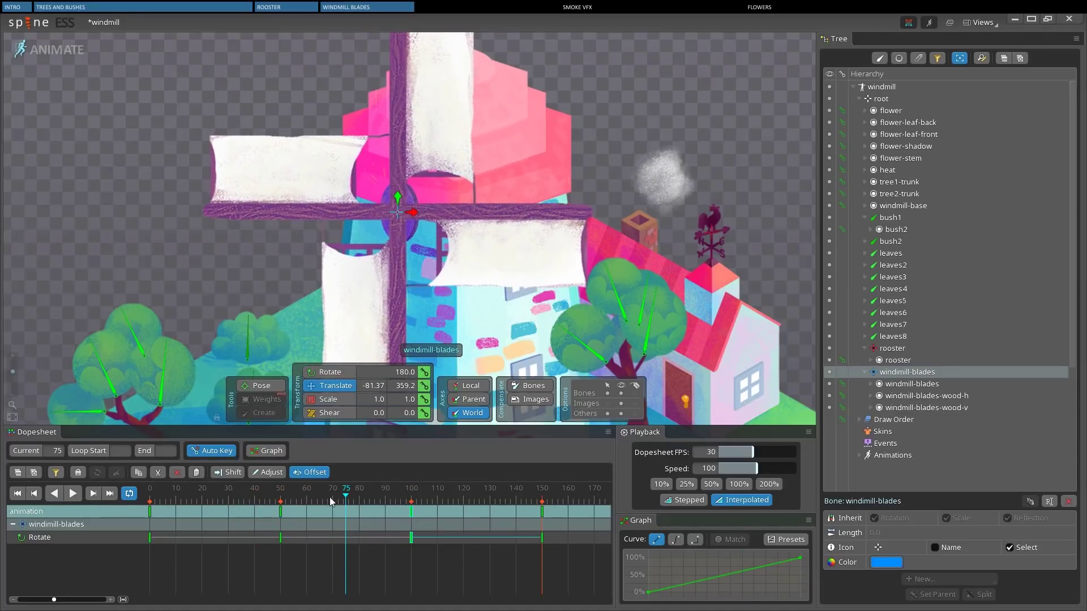
click(73, 494)
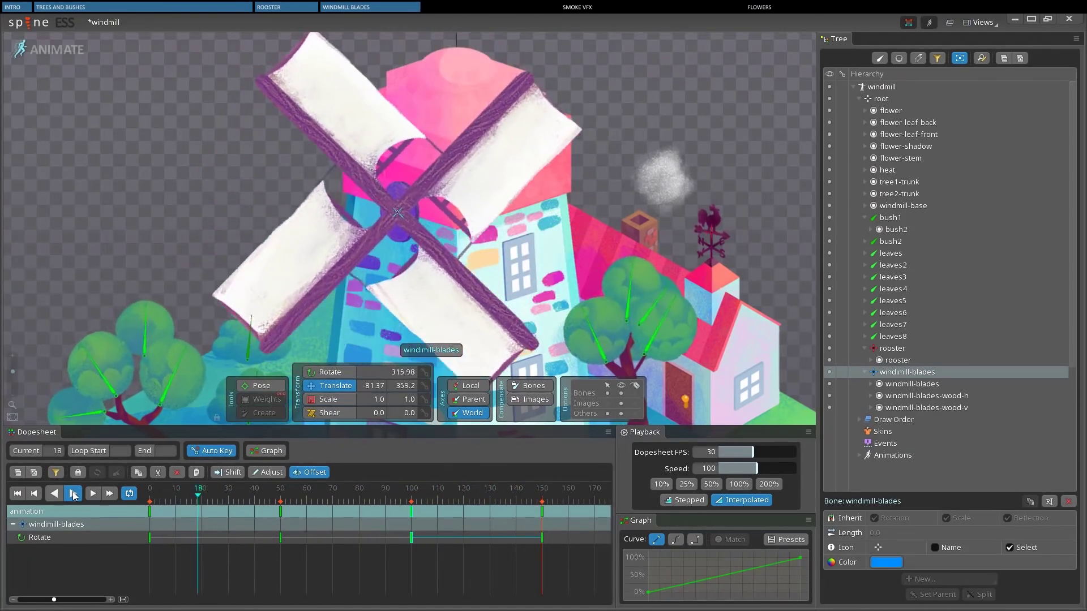
click(73, 494)
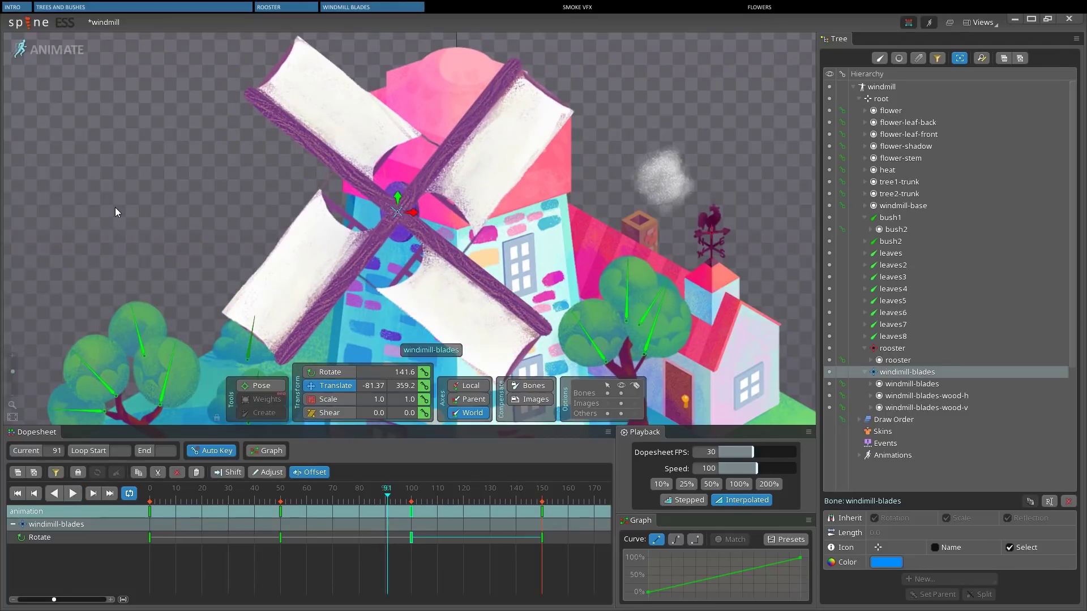
Step: In setup mode, duplicate the windimill-blades bone with its keys, and duplicate that copy without keys
click(67, 50)
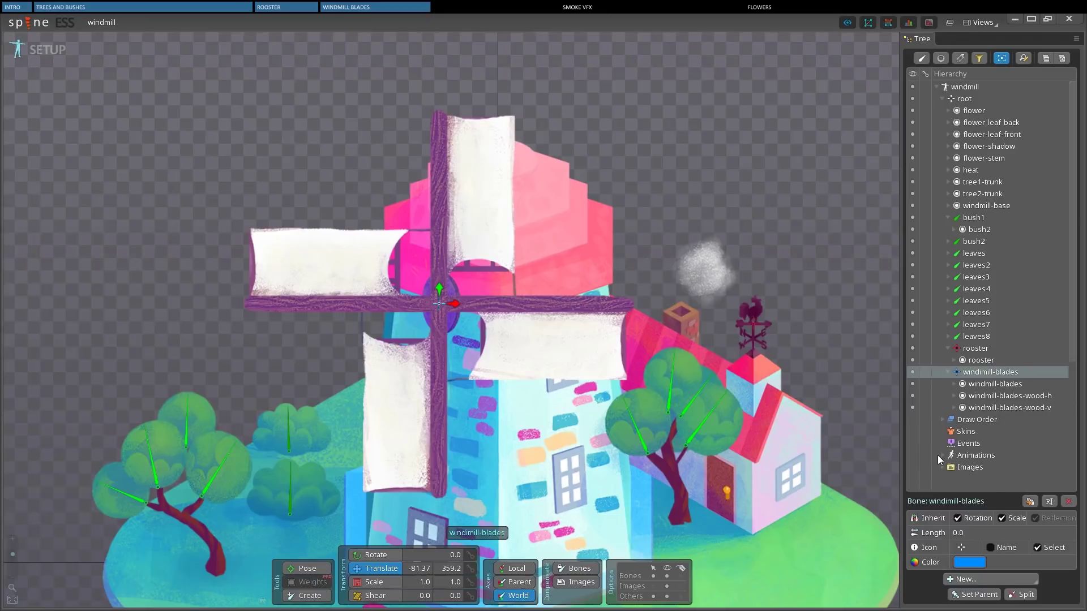
click(1029, 501)
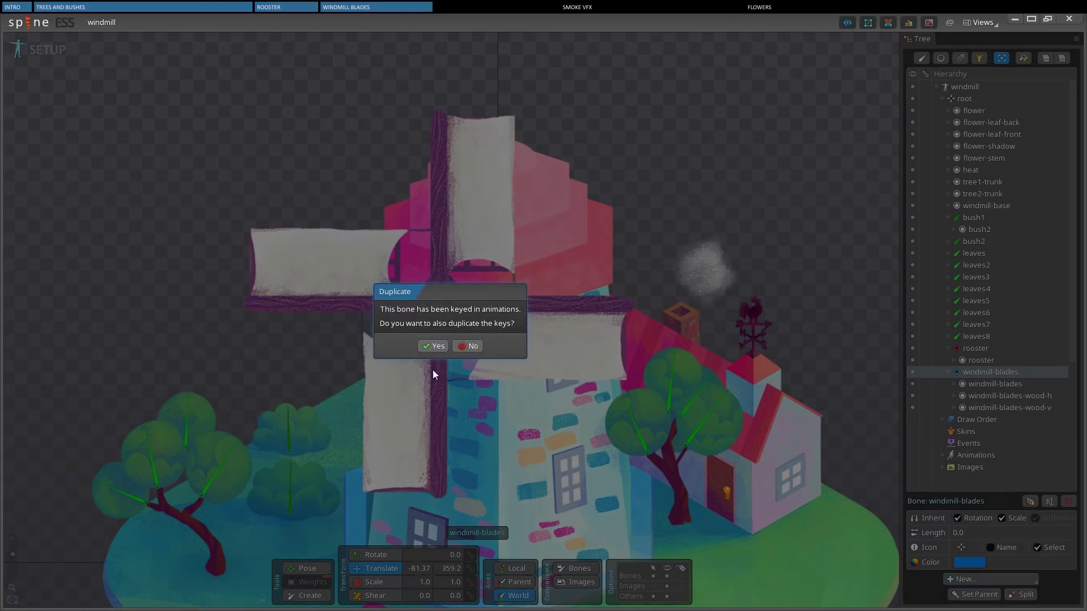
click(432, 346)
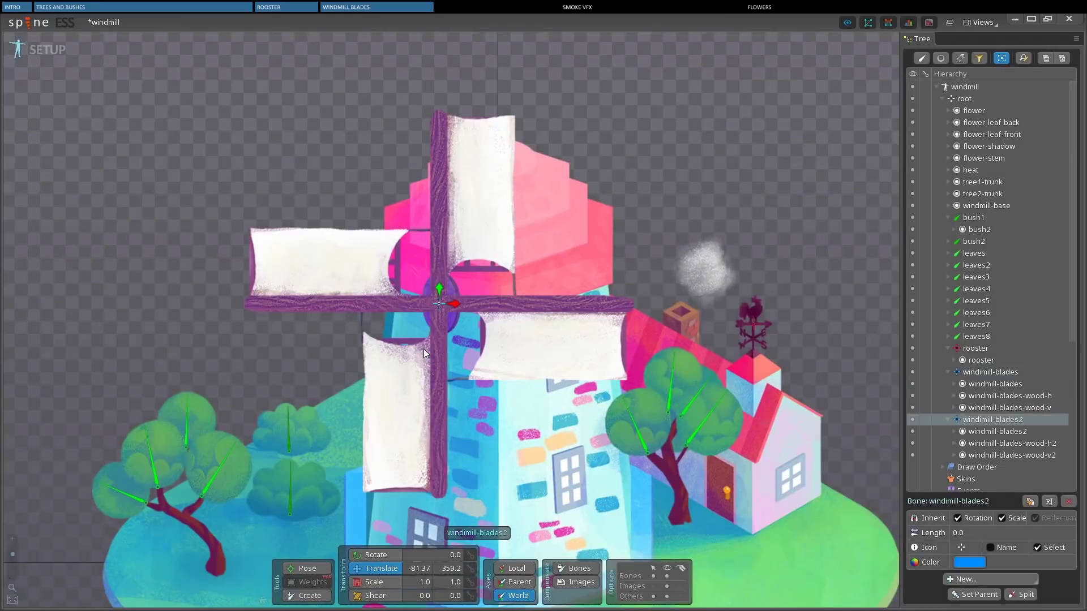
click(1028, 502)
click(473, 345)
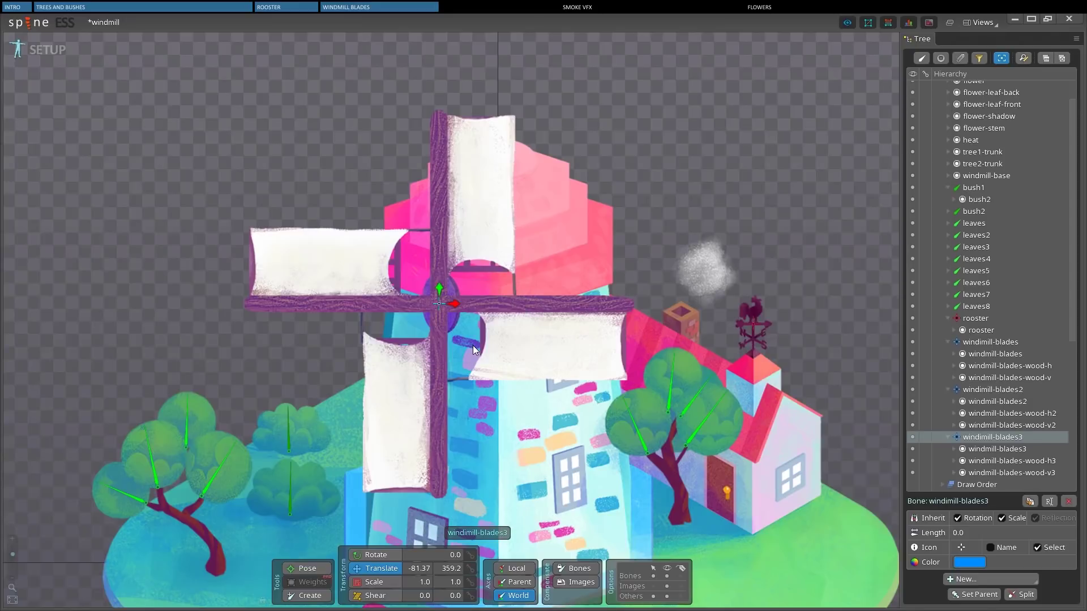
Step: Delete the three blade slots under the windimill-blades3 bone
click(977, 449)
shift+click(977, 474)
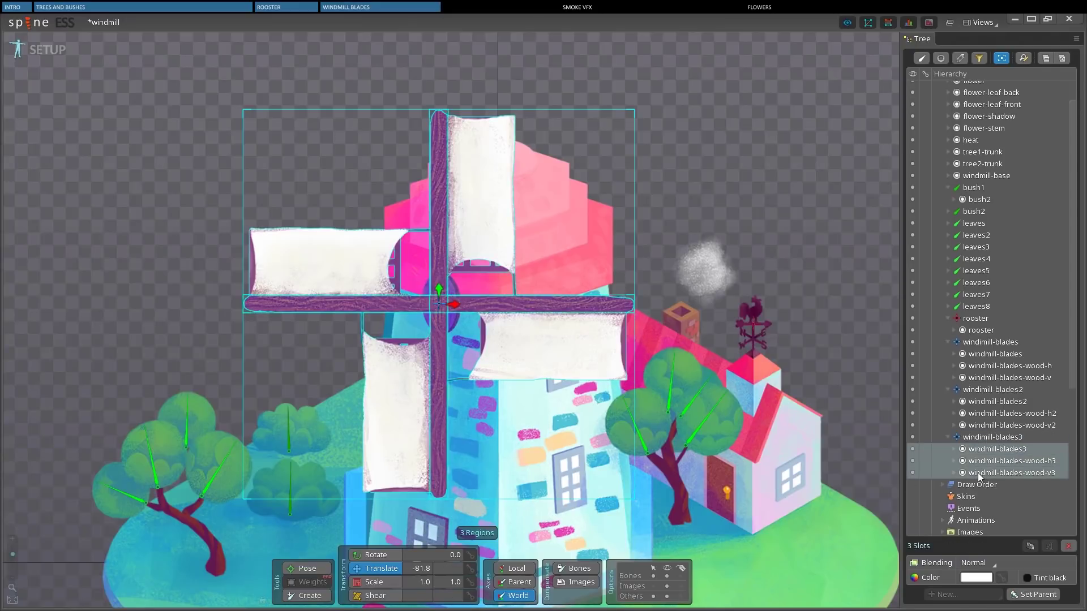
key(Delete)
key(Return)
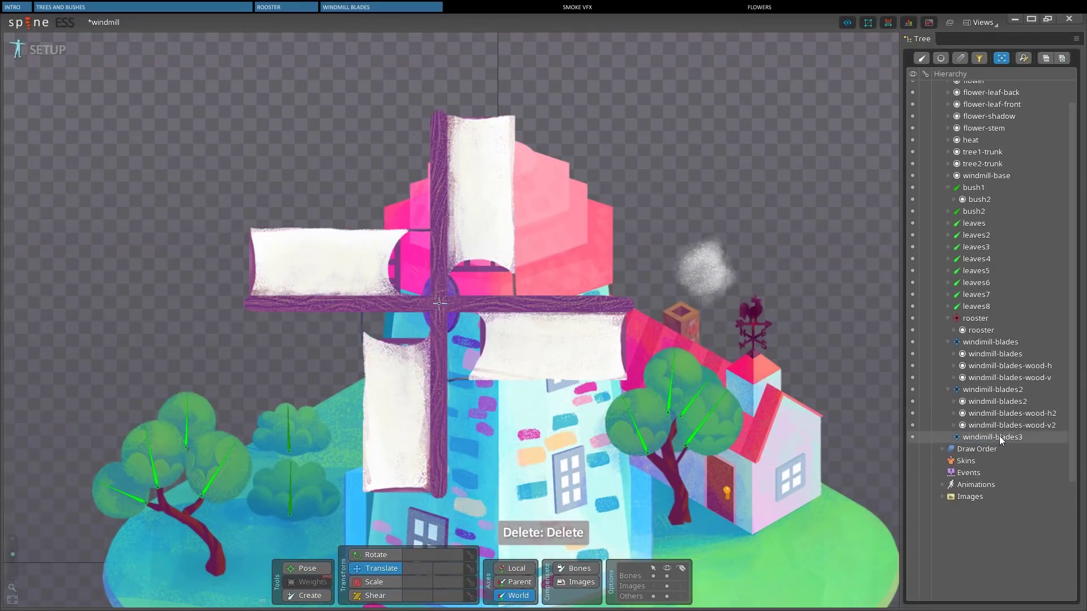
Step: Rename the windimill-blades3 bone as windimill-blades-pivot
click(999, 437)
double_click(1000, 437)
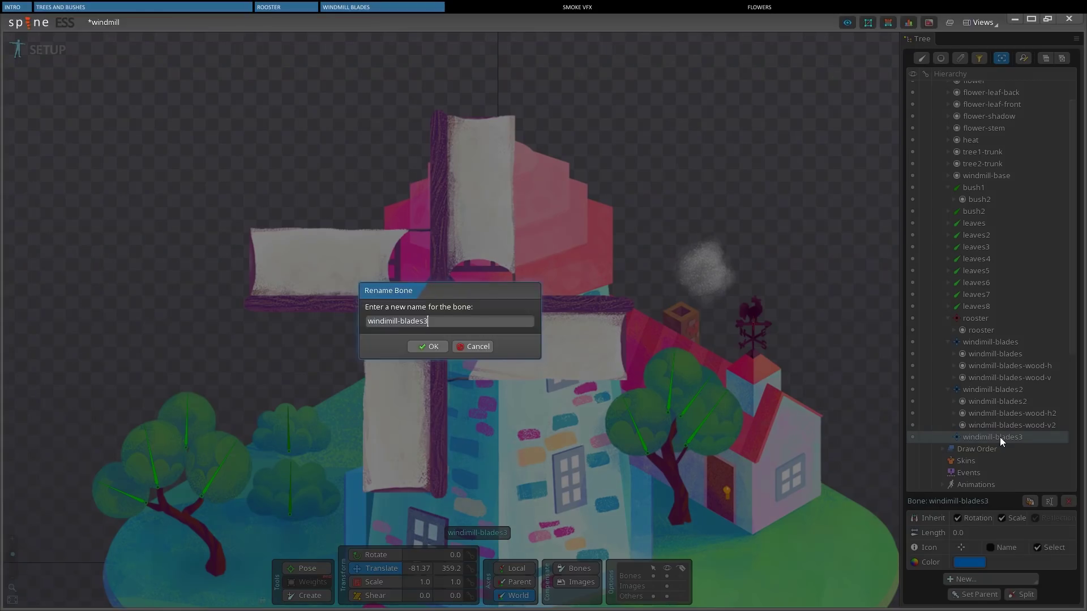
text(-pivot)
key(Return)
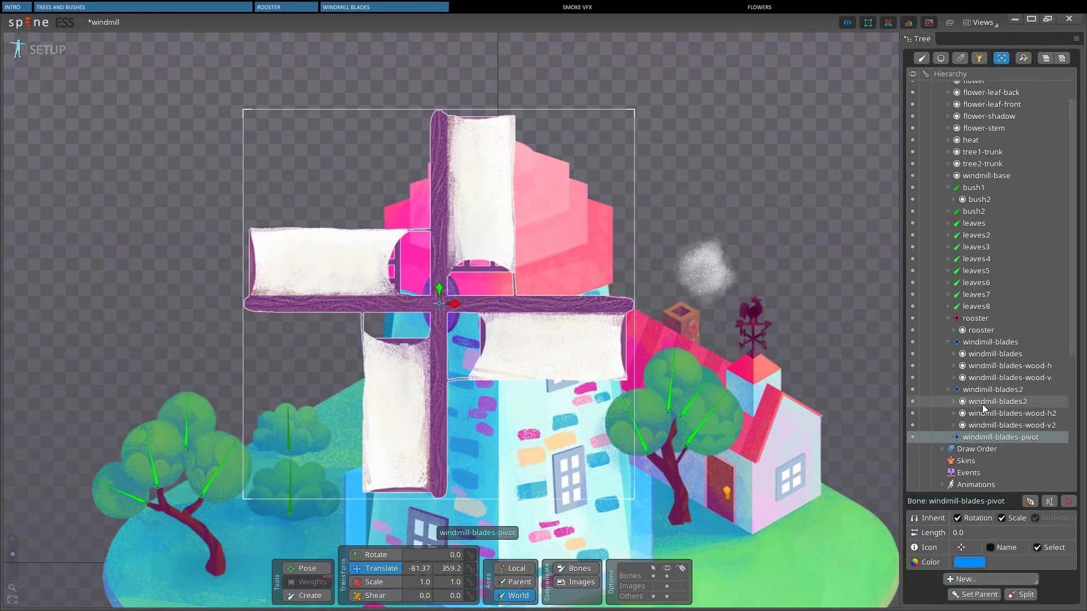
Step: Parent the windimill-blades and windimill-blades2 bones to the windimill-blades-pivot bone
click(990, 389)
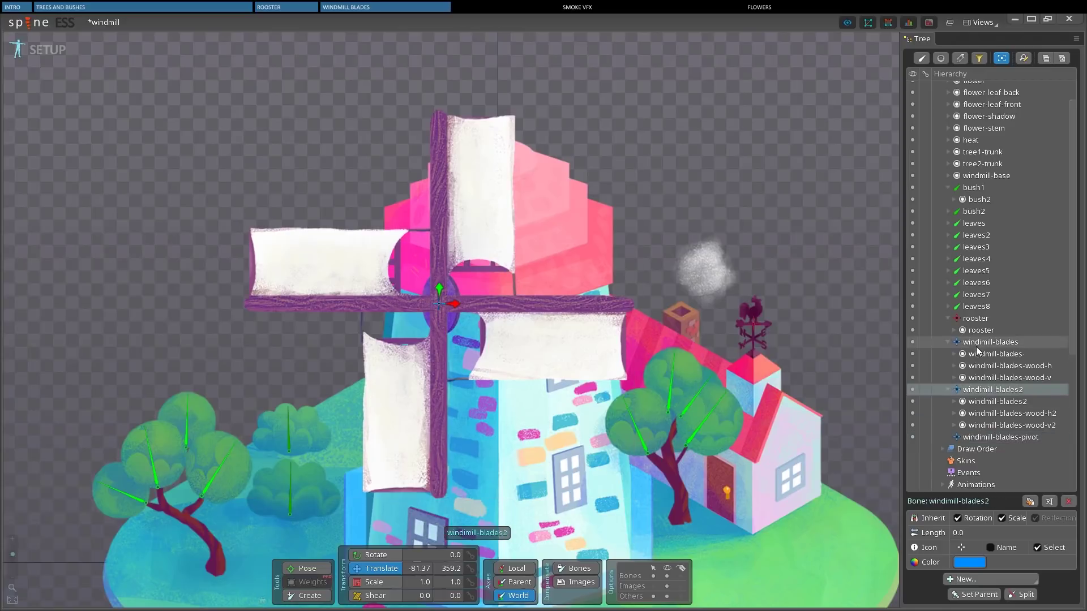
ctrl+click(973, 342)
drag(989, 433, 988, 435)
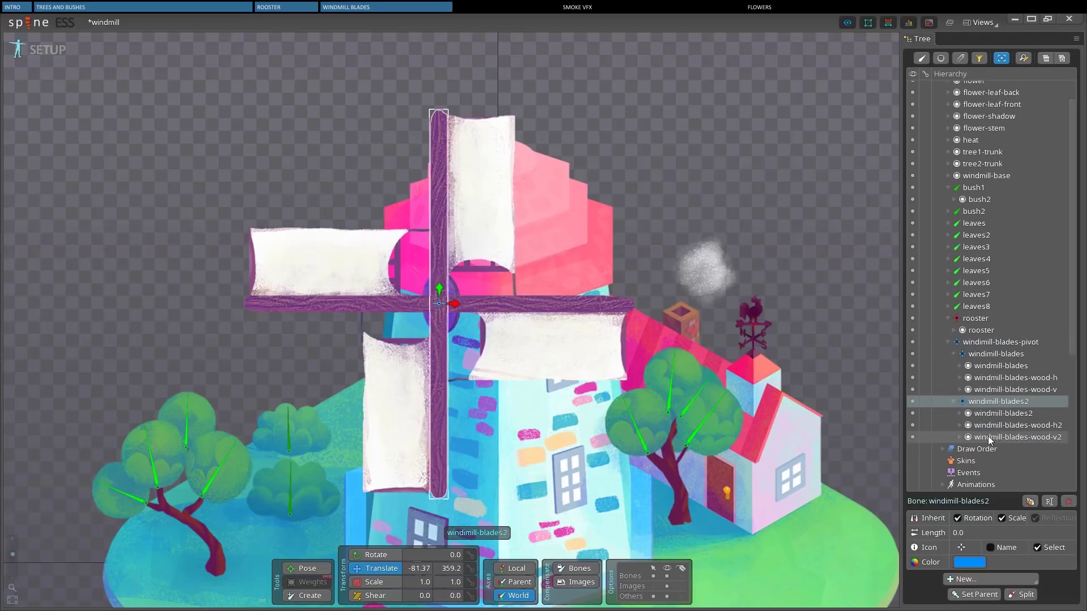
Step: Rename the windimill-blades bone as windimill-blades-front and the windimill-blades2 bone as windimill-blades-back
click(978, 366)
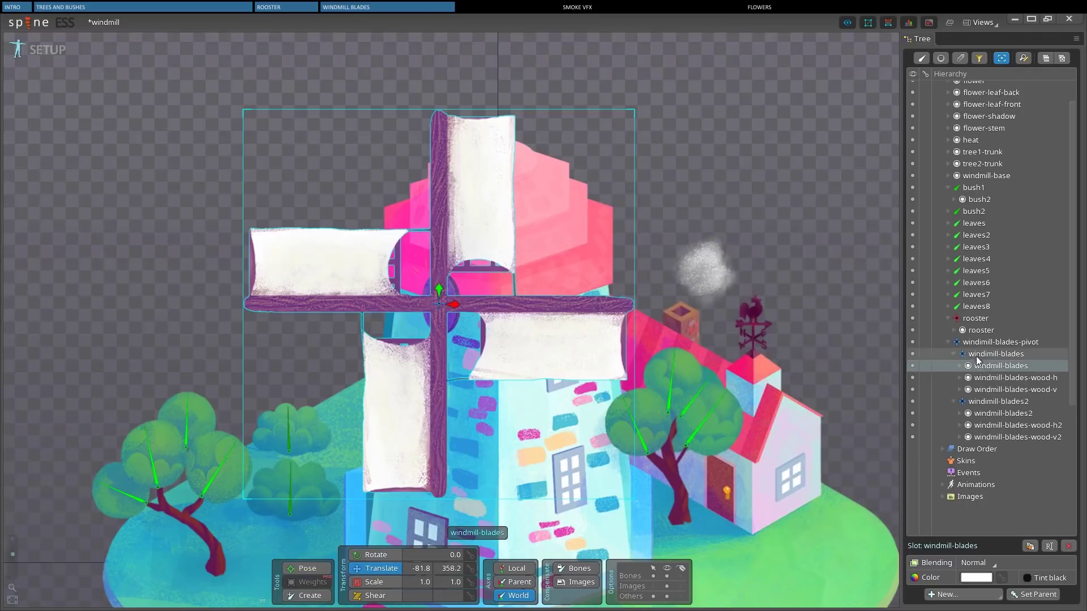
click(983, 354)
double_click(983, 354)
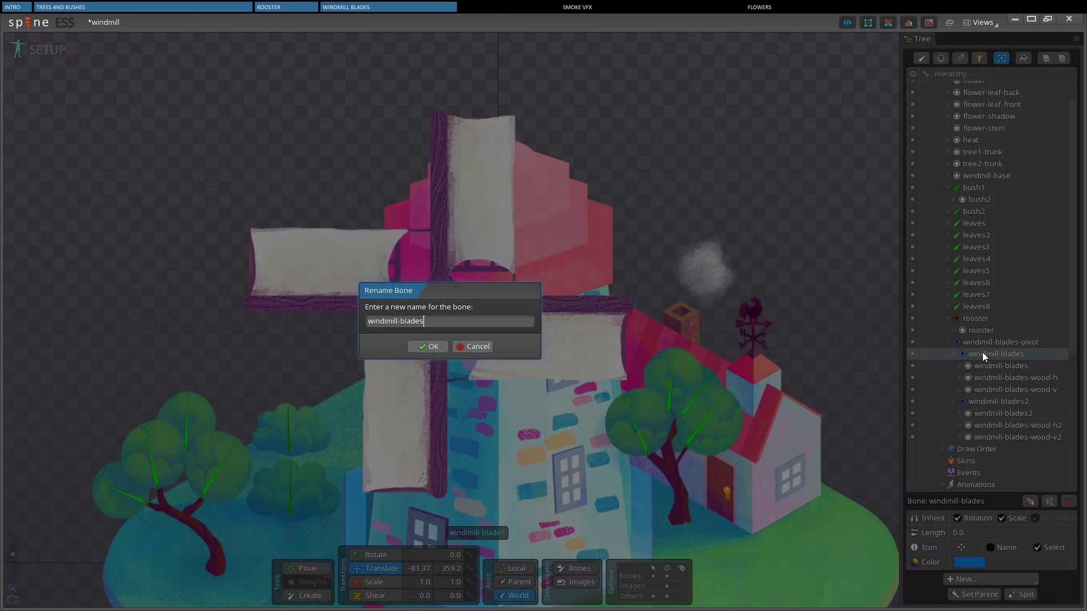
text(-front)
key(Return)
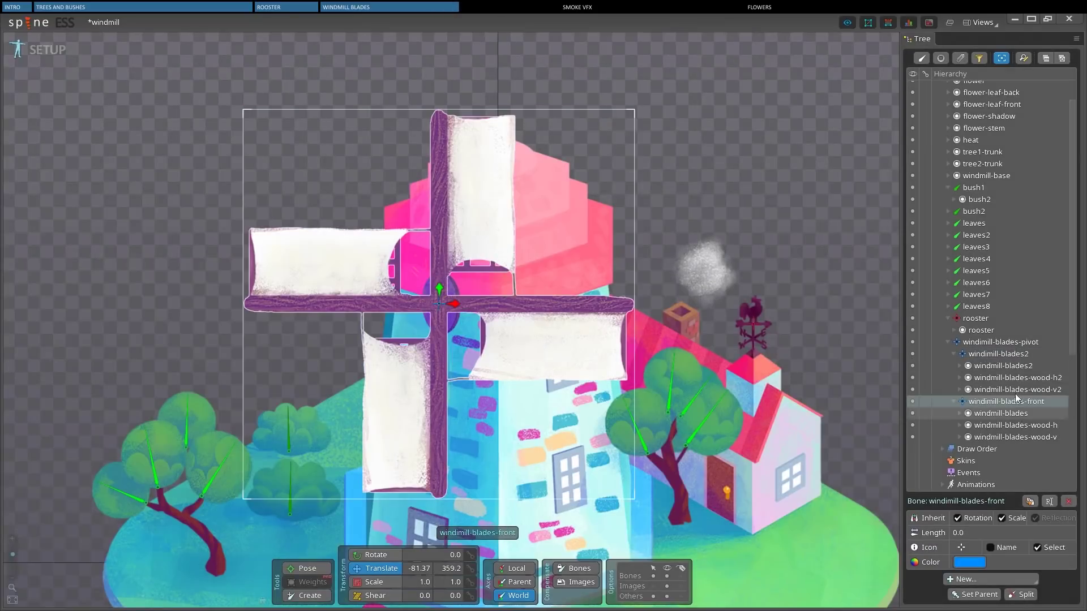
double_click(1003, 355)
text(-back)
key(Return)
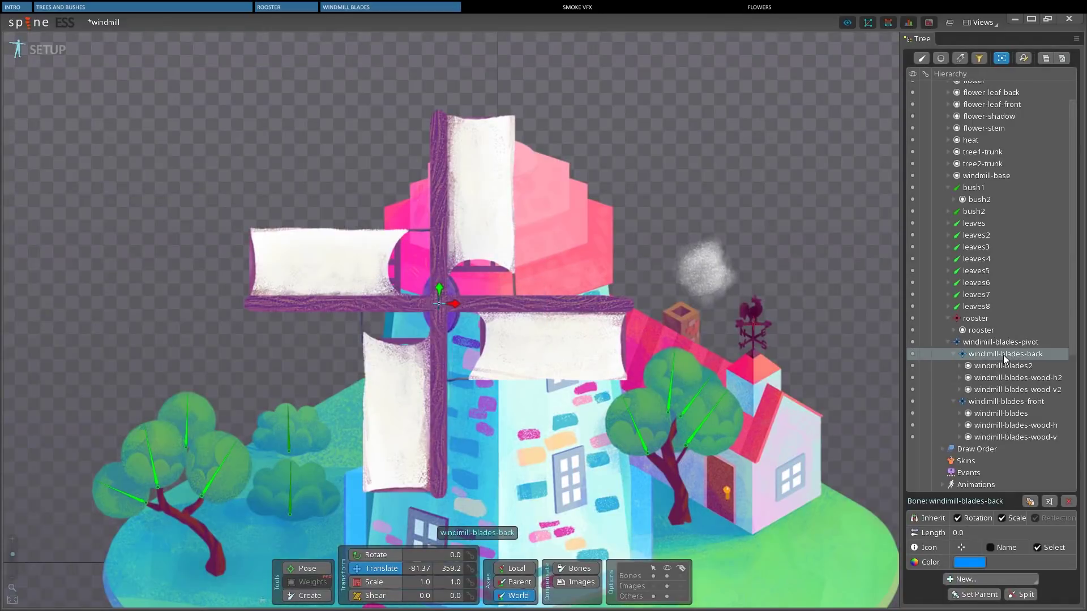
Step: Delete the three duplicate blade slots under the windimill-blades-back bone
click(1027, 366)
shift+click(1017, 390)
key(Delete)
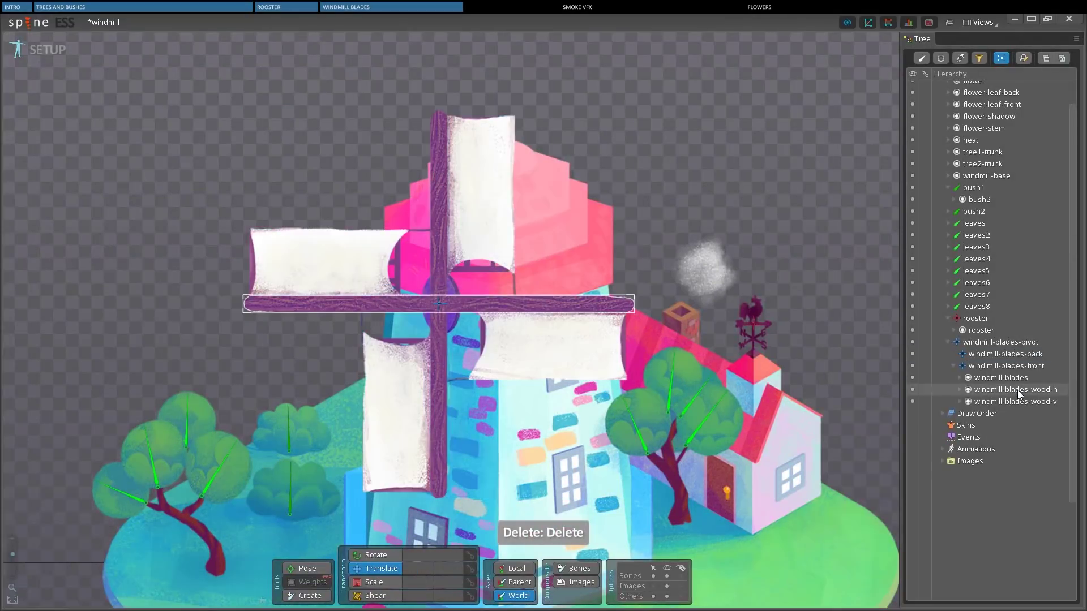
Step: Move the windmill-blades slot under the windimill-blades-back bone, leaving the two wood slots under windimill-blades-front
click(996, 389)
shift+click(1001, 401)
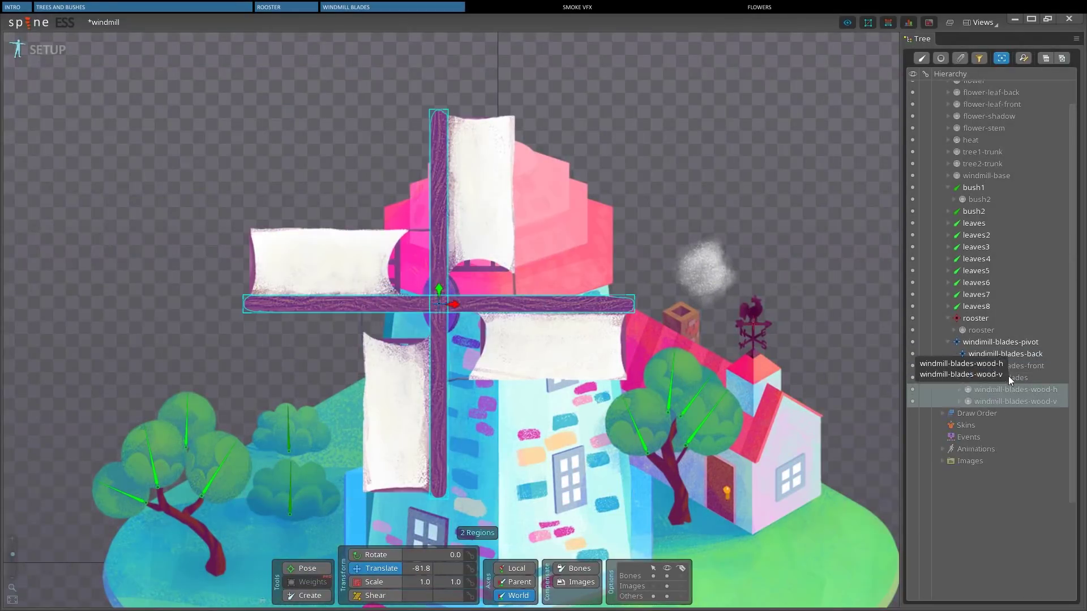
click(1007, 378)
drag(1020, 379, 1017, 353)
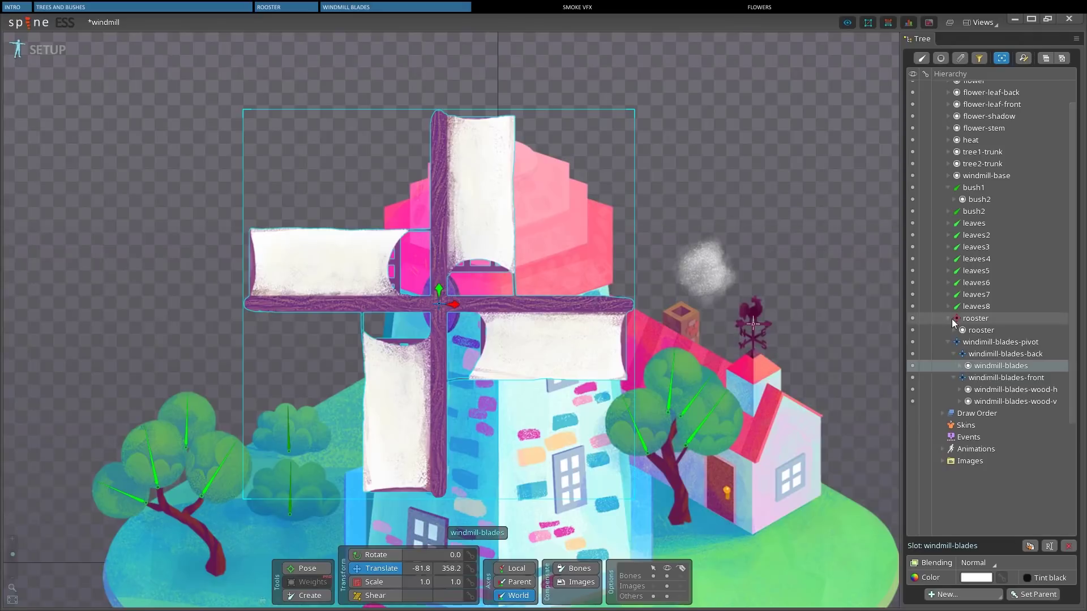
Step: Give the windimill-blades-pivot bone an X scale of 0.86 and an X shear of -20
click(975, 343)
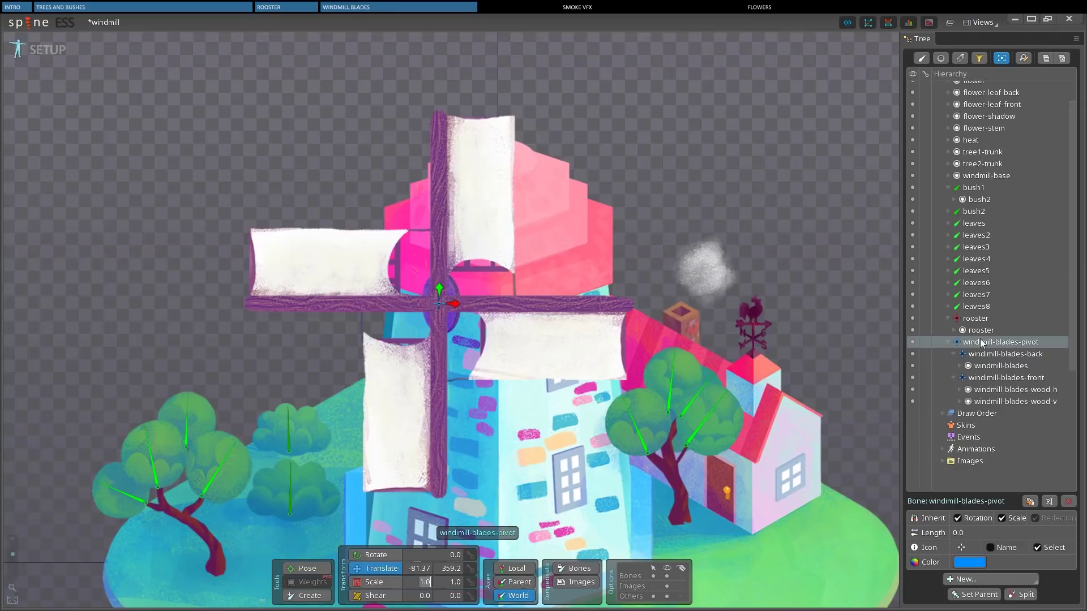
text(0)
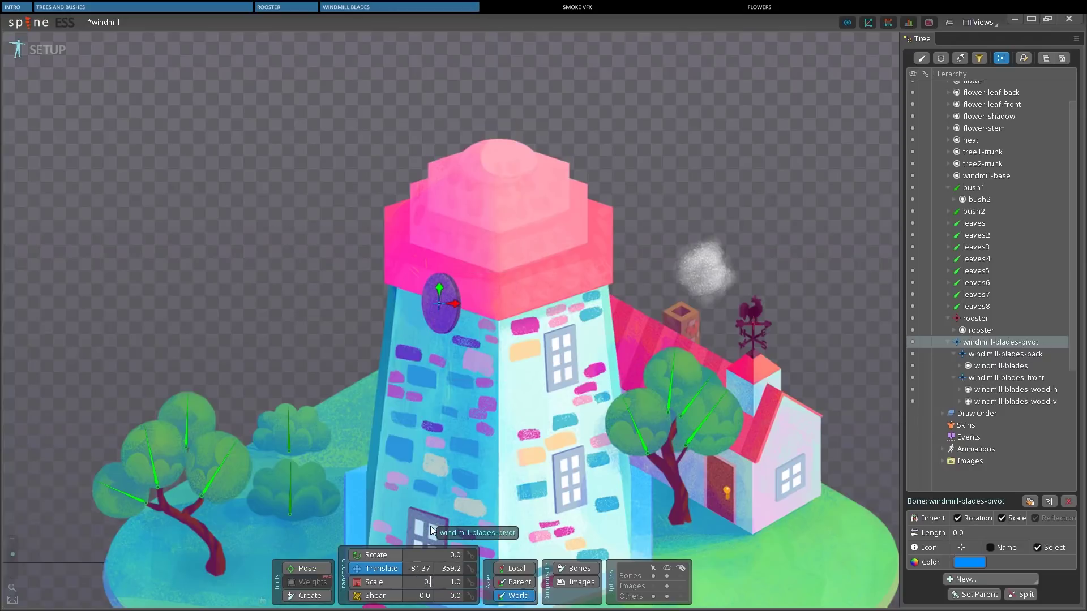
text(.86)
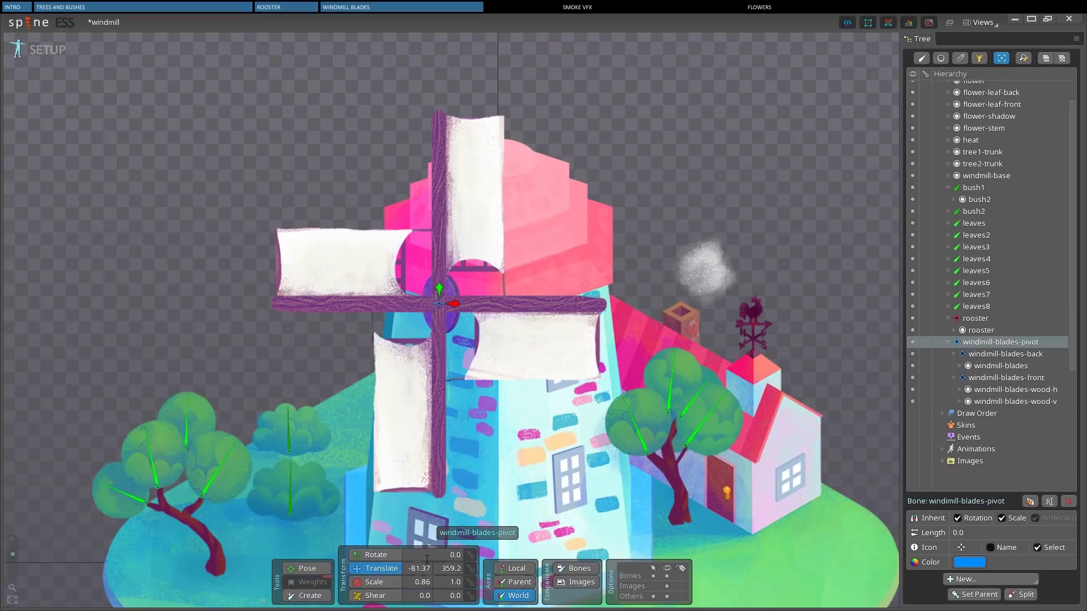
click(372, 597)
drag(471, 314, 470, 313)
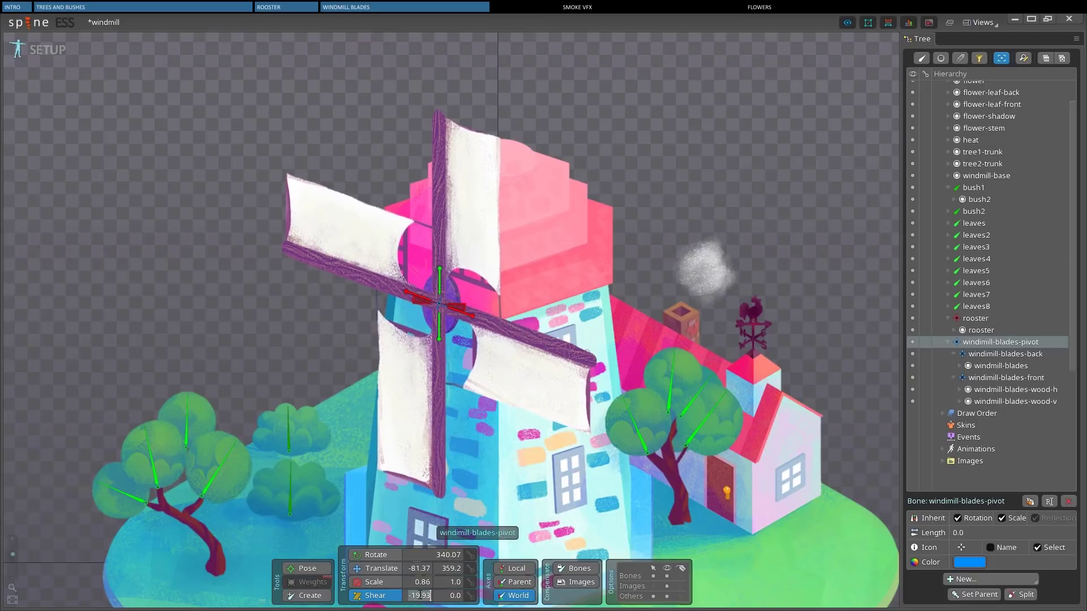
text(-20)
Step: Play the animation in animate mode to check how the skewed blades rotate
click(46, 50)
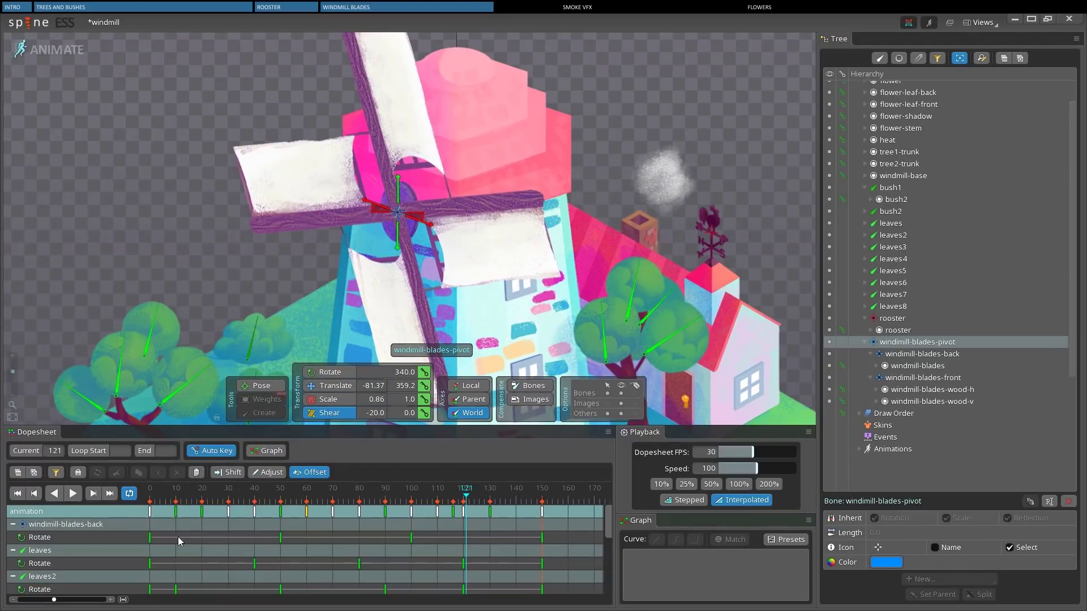
click(72, 493)
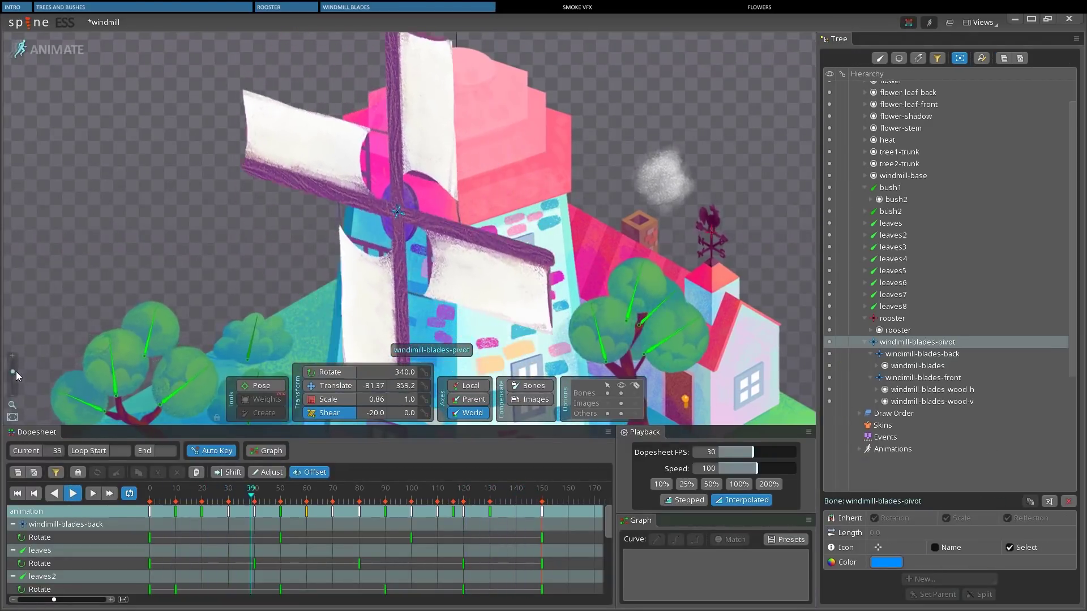
drag(16, 372, 16, 376)
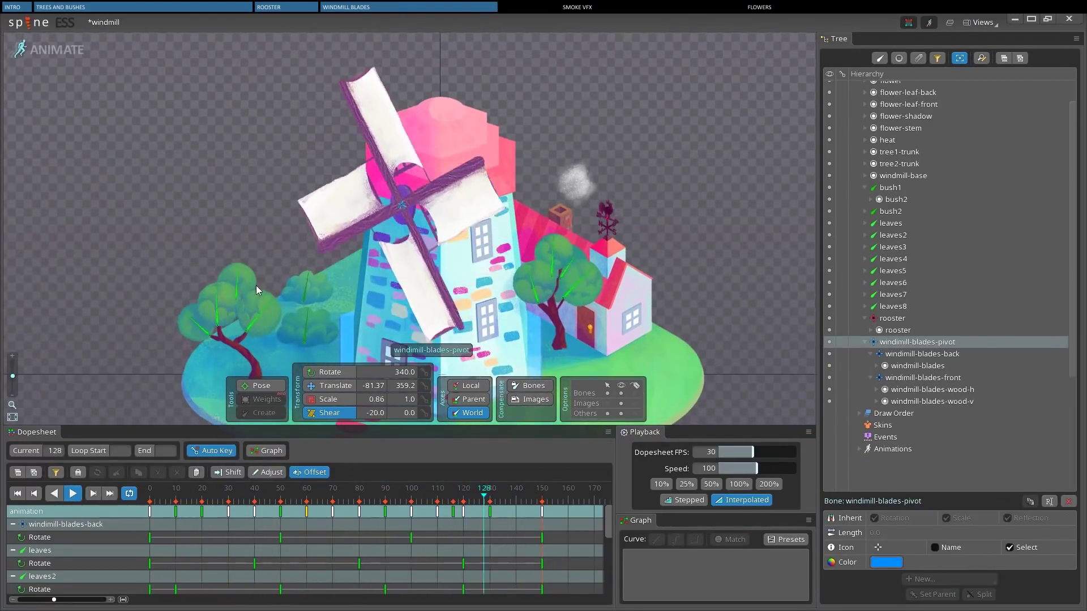
Step: Return to setup mode and play the animation in the Preview view
click(54, 50)
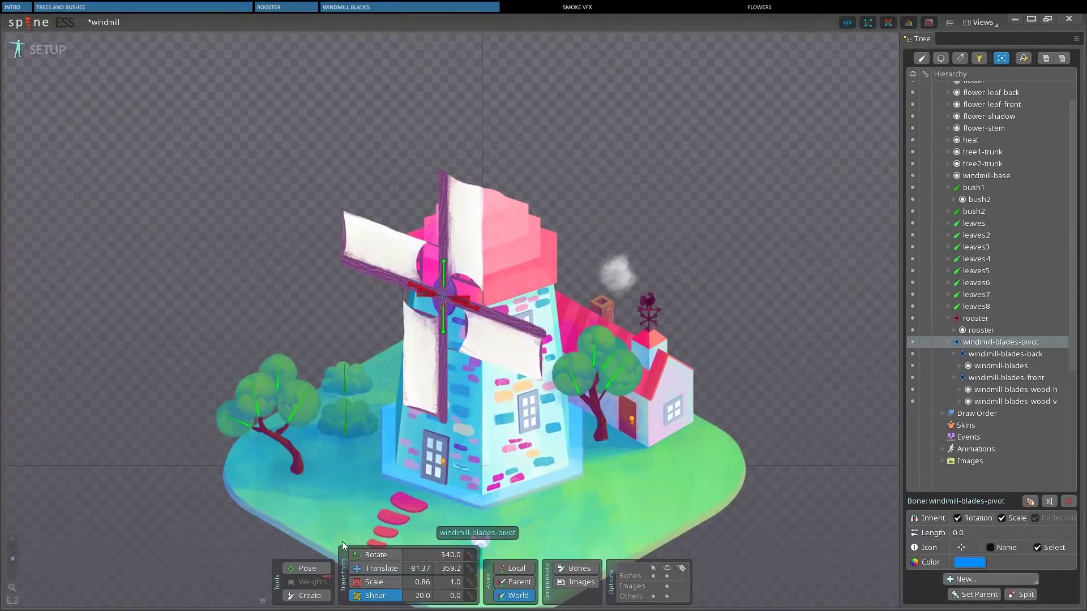
click(845, 24)
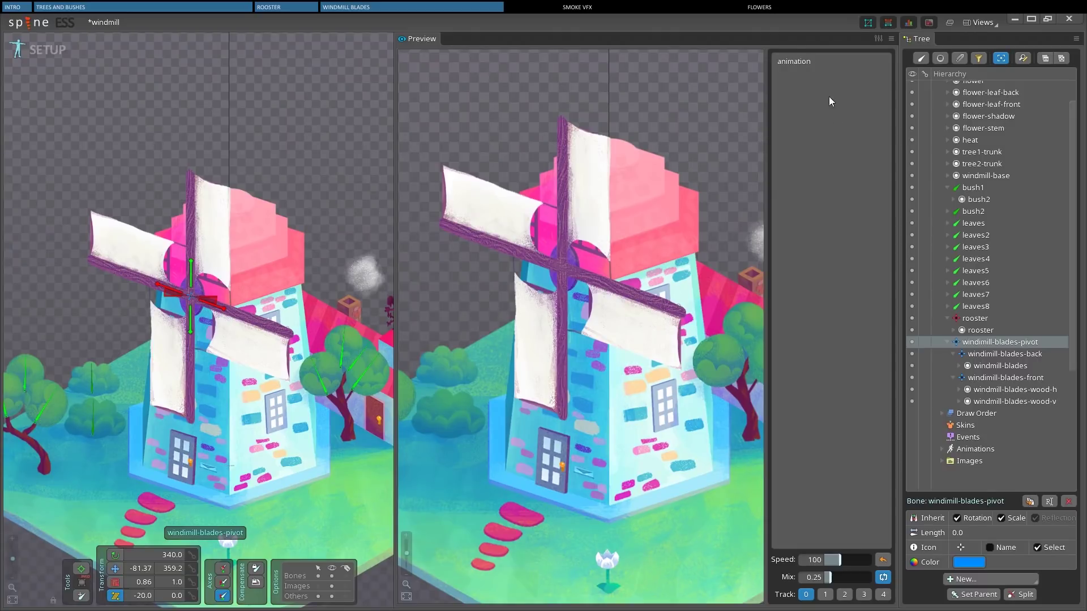
click(808, 59)
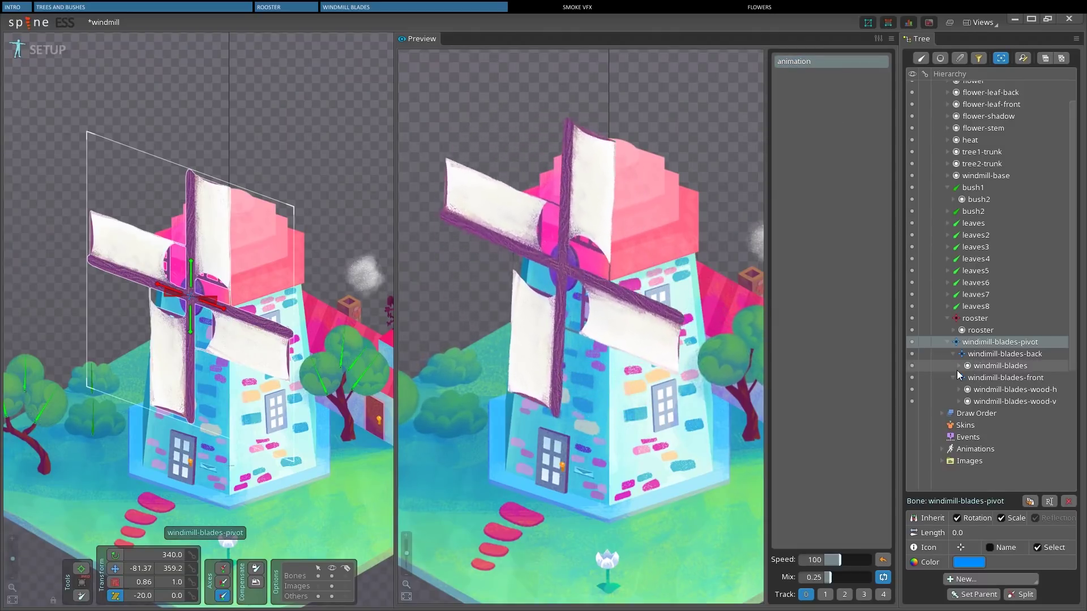
Step: Set the windimill-blades-back bone's color to dark purple (79008CFF)
click(969, 357)
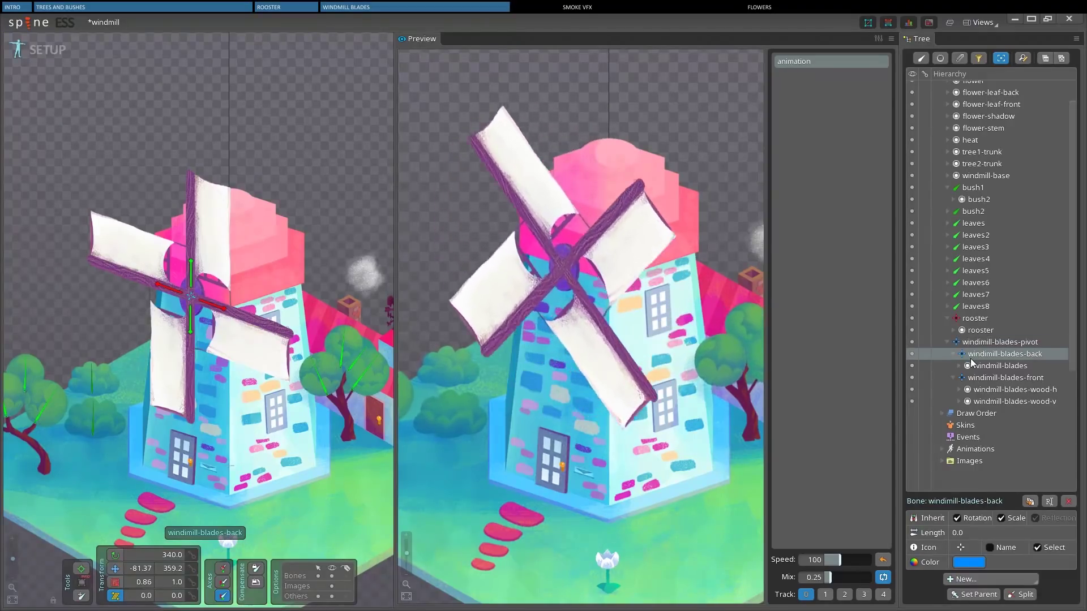
click(969, 562)
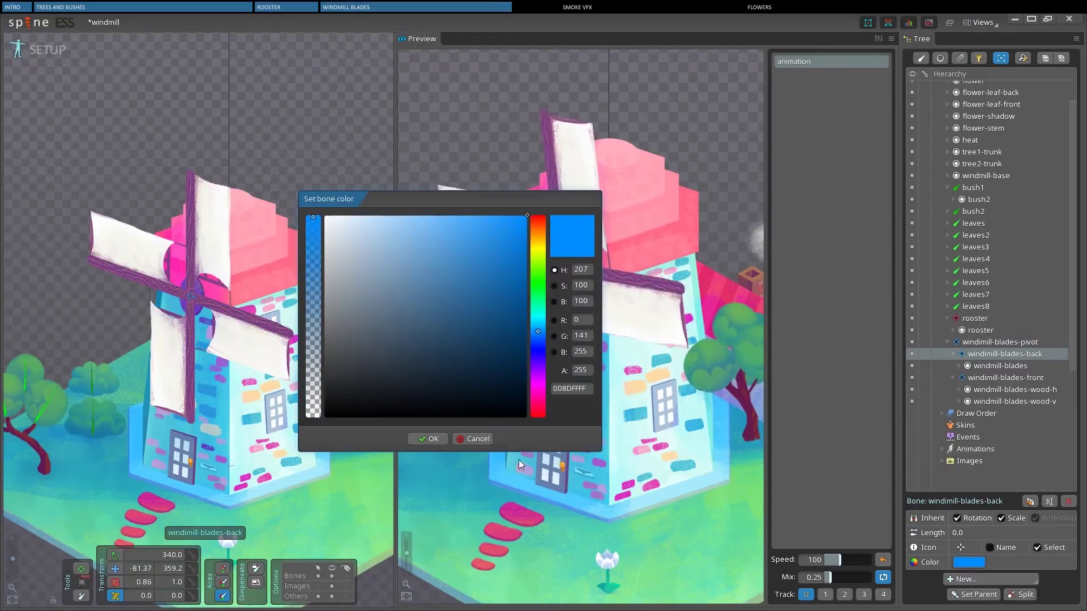
click(538, 377)
click(522, 285)
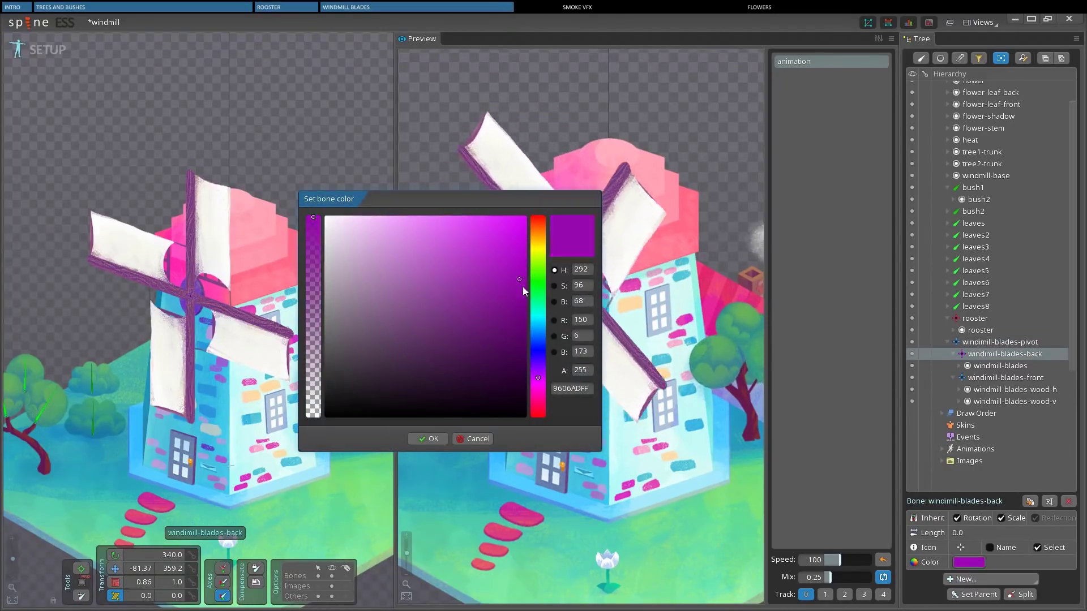
click(527, 306)
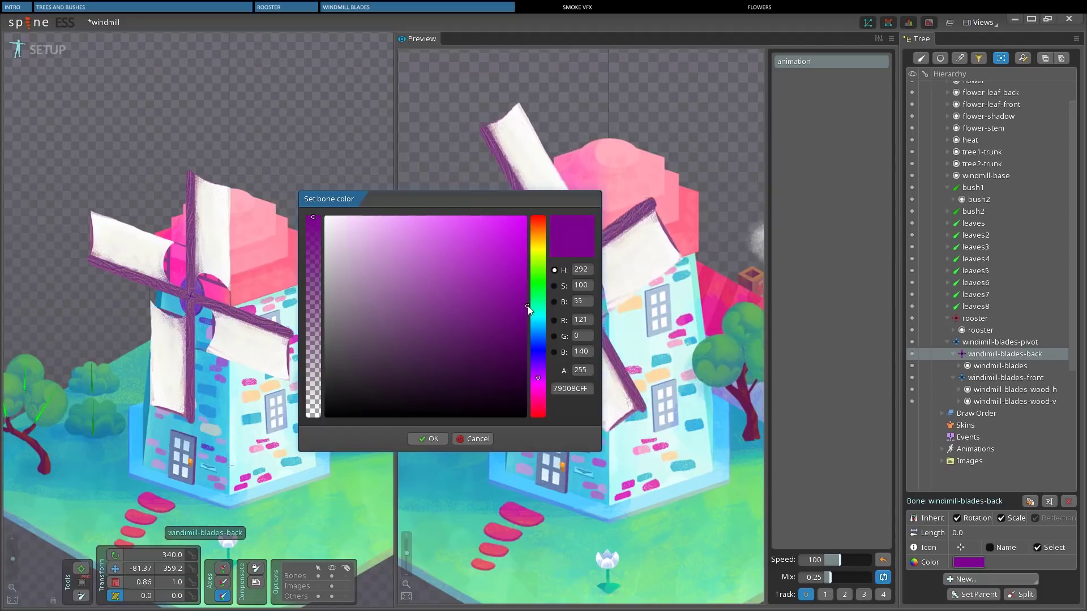
click(420, 440)
Step: Set the windimill-blades-front bone's color to a bright purple
click(1002, 377)
click(965, 562)
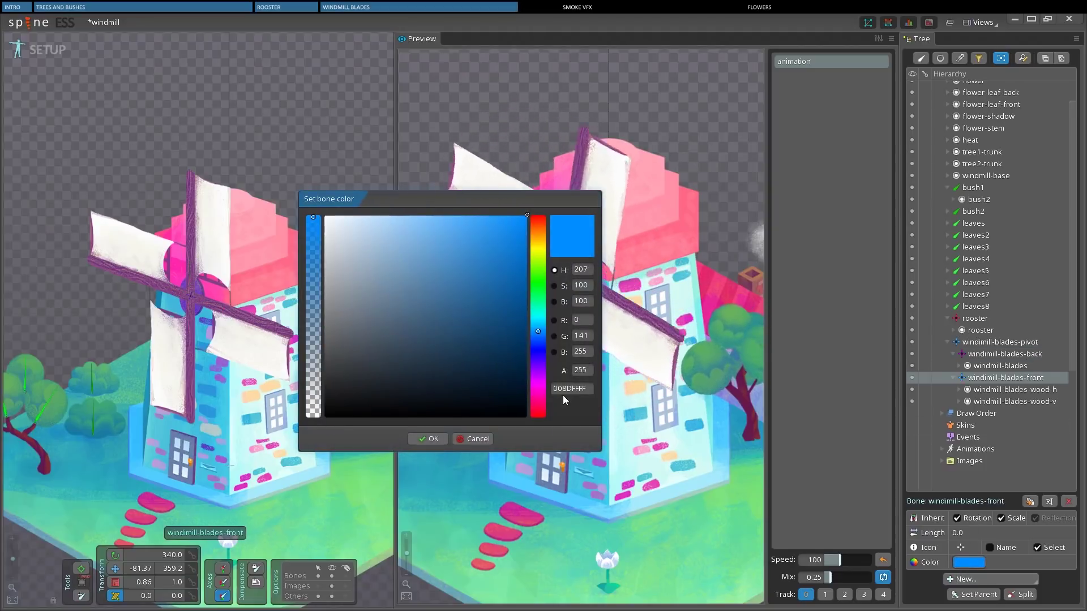
click(538, 382)
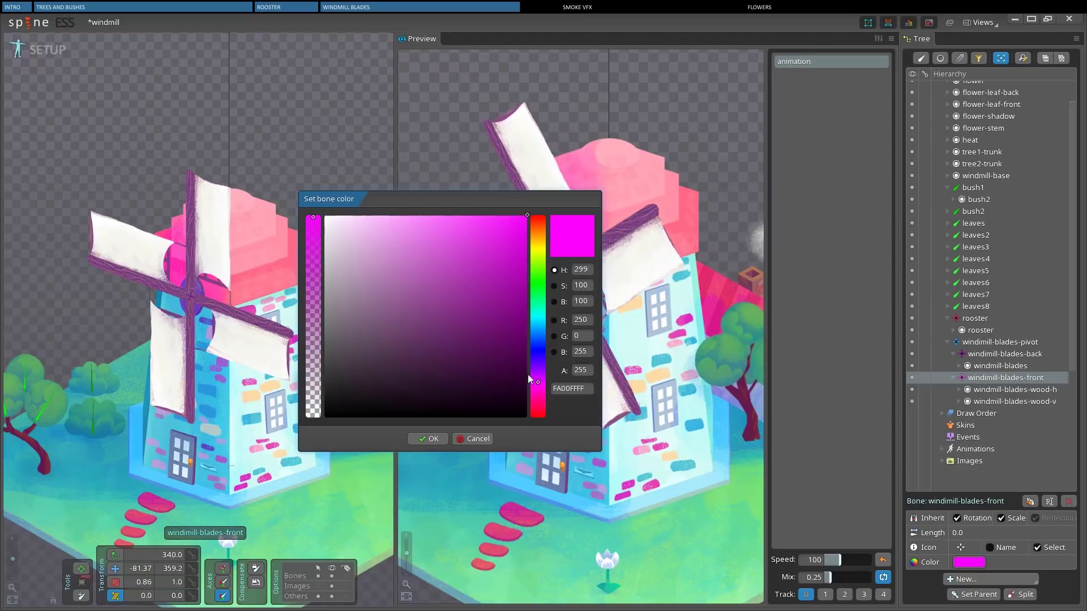
click(433, 439)
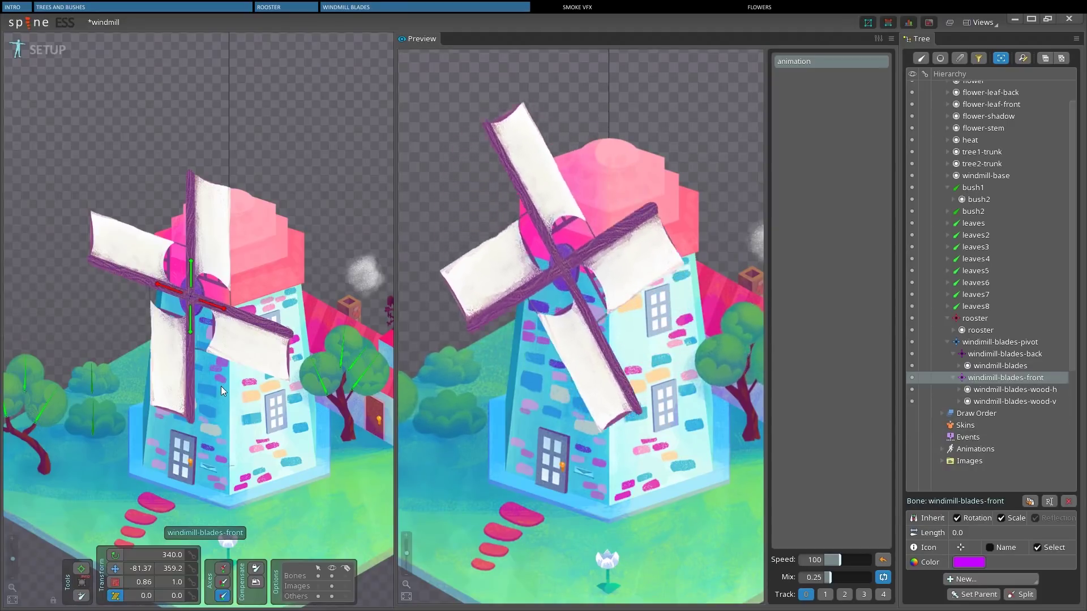
Step: Translate the windimill-blades-front bone slightly away from the back blades, to about -85.36, 354.9 in world axes
click(115, 569)
drag(12, 558, 12, 547)
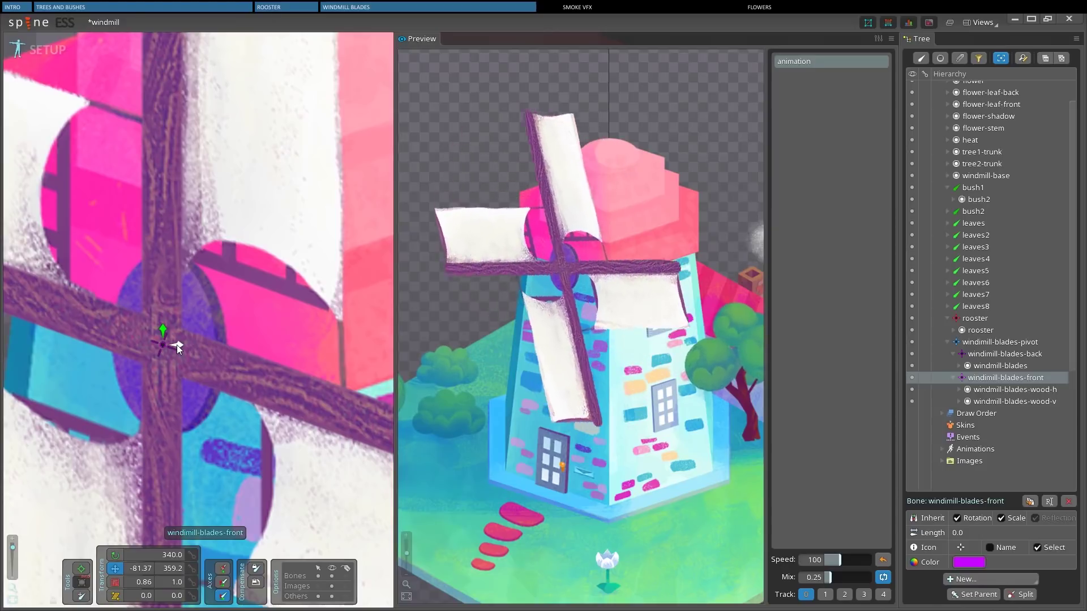
drag(177, 344, 152, 341)
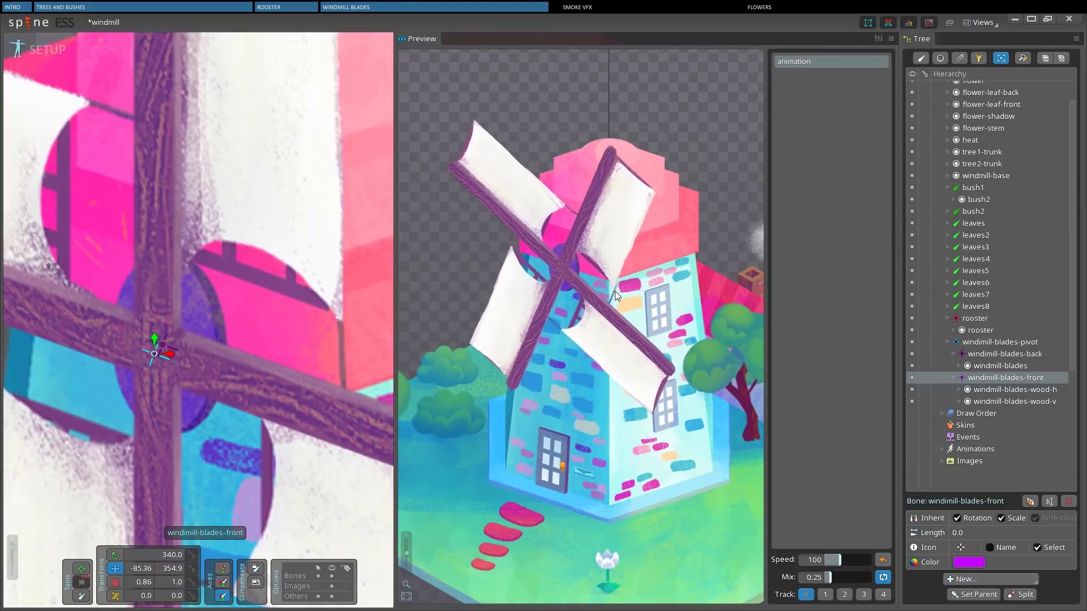
Step: Close the Preview view and clear the bone selection
click(891, 39)
drag(11, 547, 15, 559)
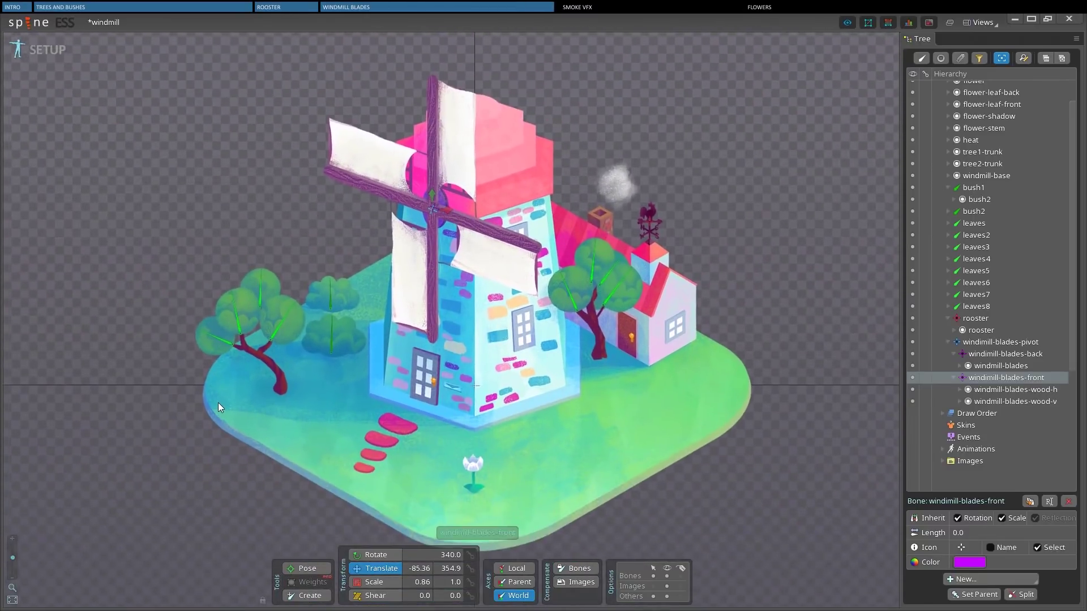
drag(219, 403, 226, 413)
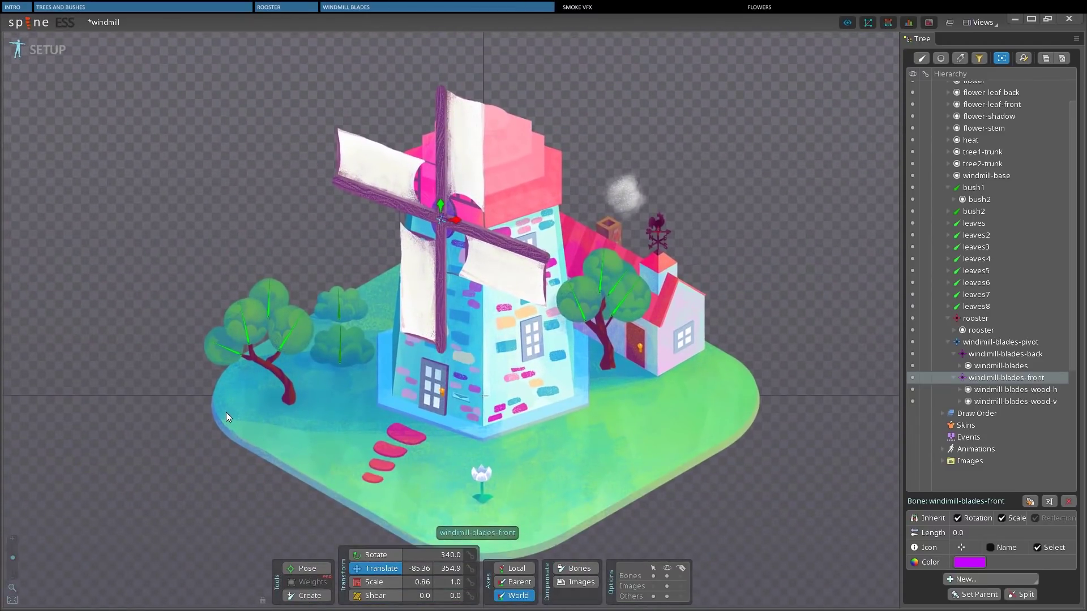
key(space)
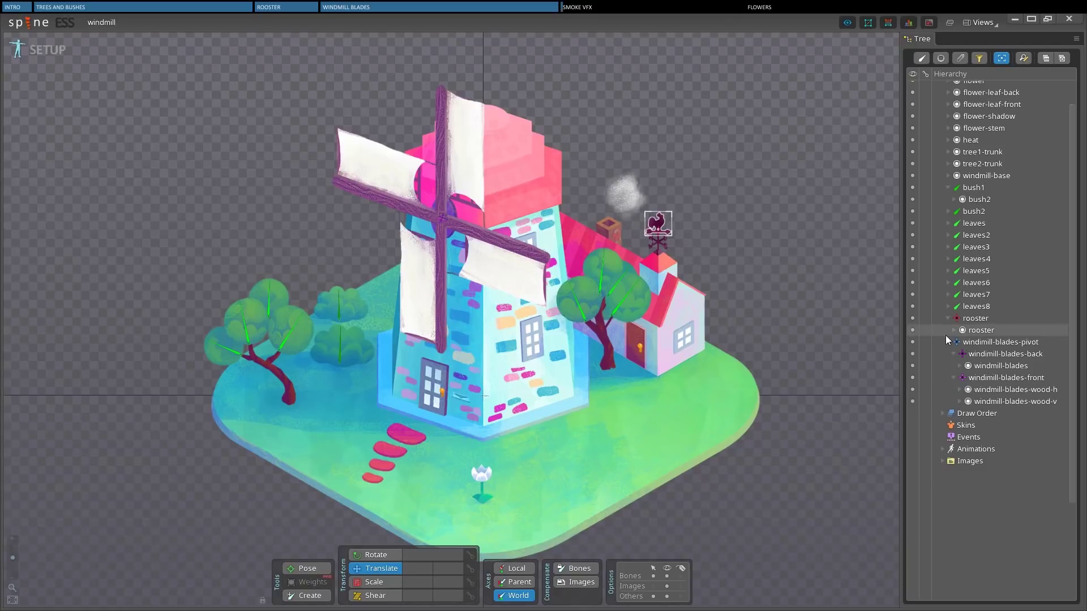
Step: Create a new zero-length bone under root at the center of the smoke puff, at about 286.8, 405.9
scroll(1061, 229, up, 2)
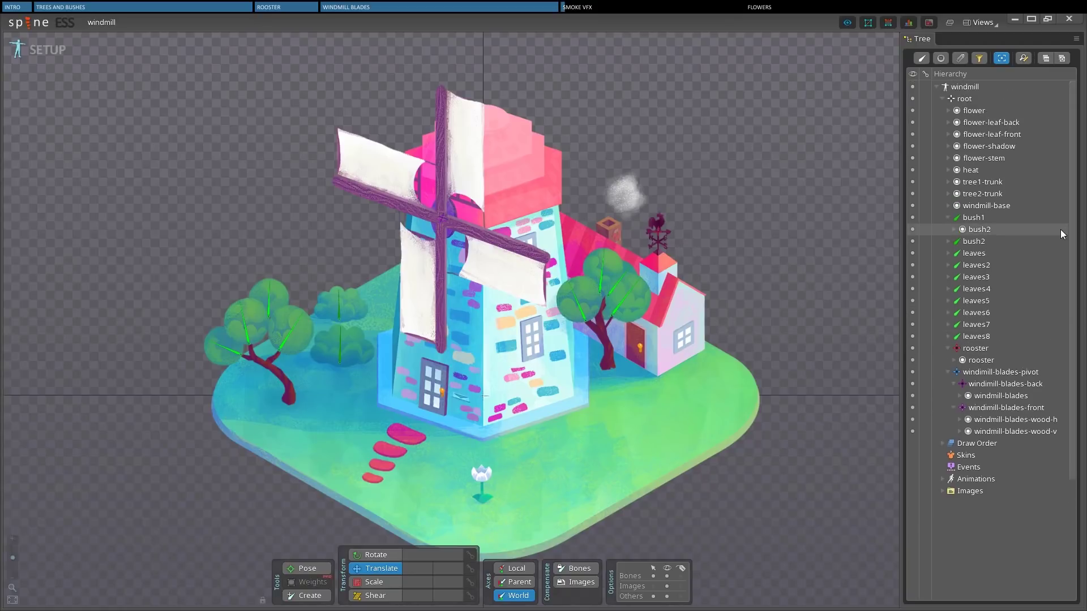
click(297, 595)
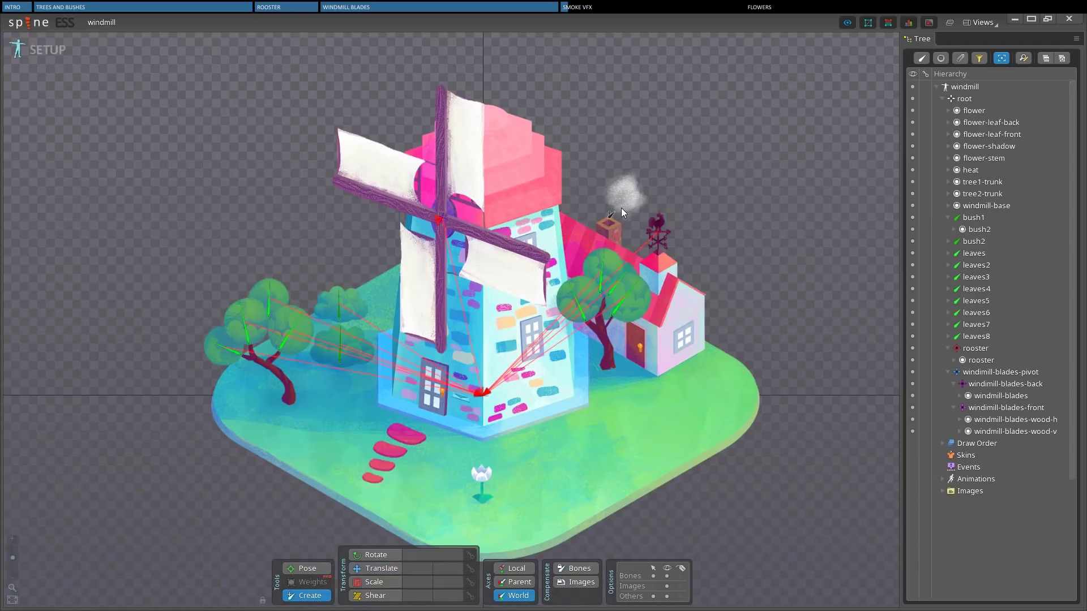
click(963, 99)
drag(11, 559, 12, 550)
drag(609, 272, 444, 400)
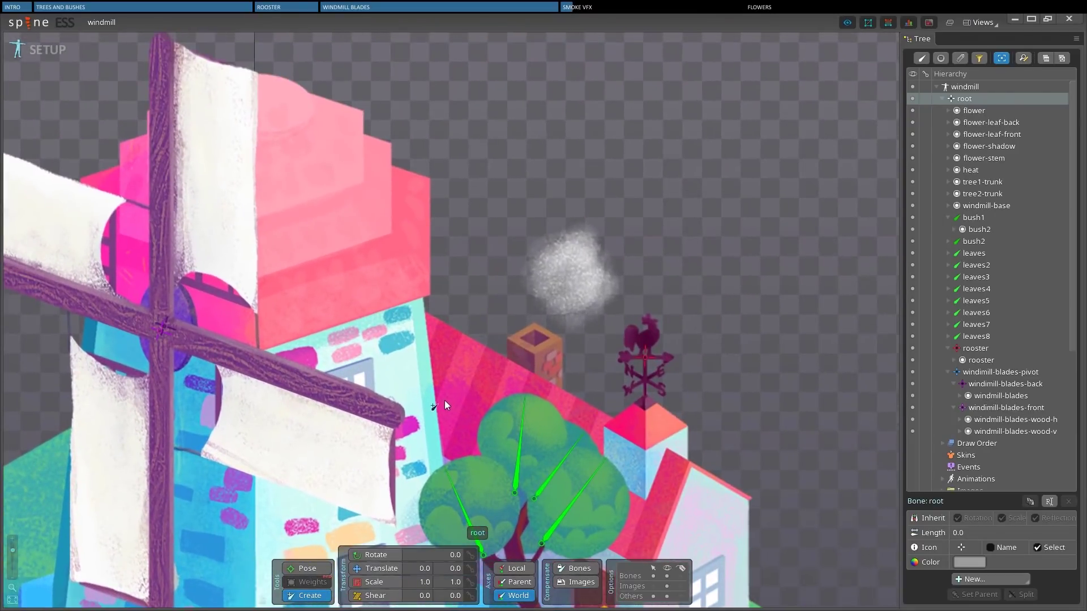
click(571, 275)
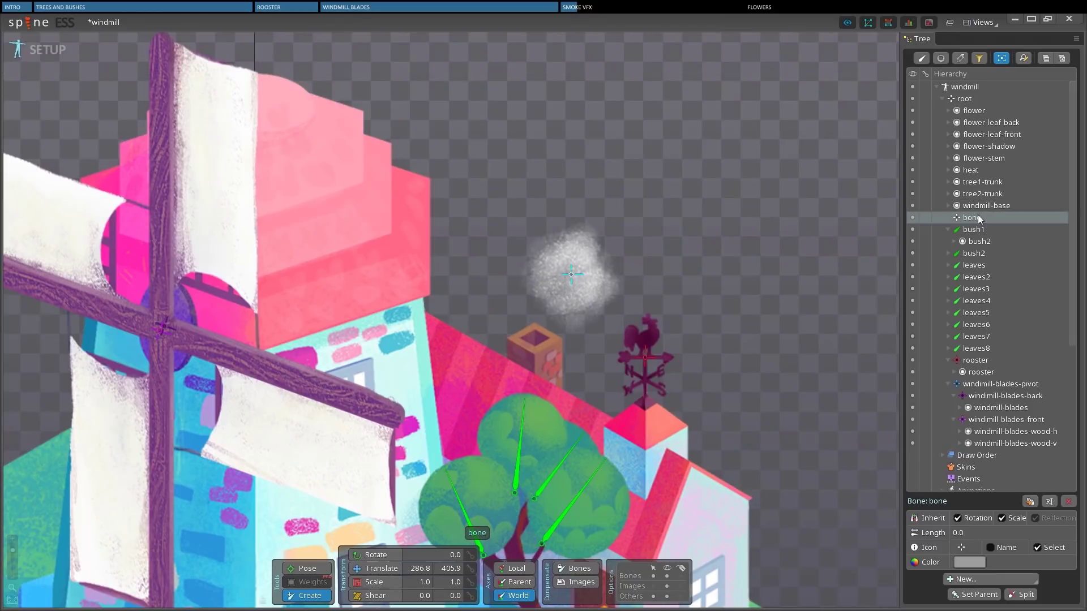
Step: Parent the heat slot to the new bone at the smoke puff and rename that bone smoke
click(969, 170)
drag(967, 184, 969, 215)
double_click(967, 206)
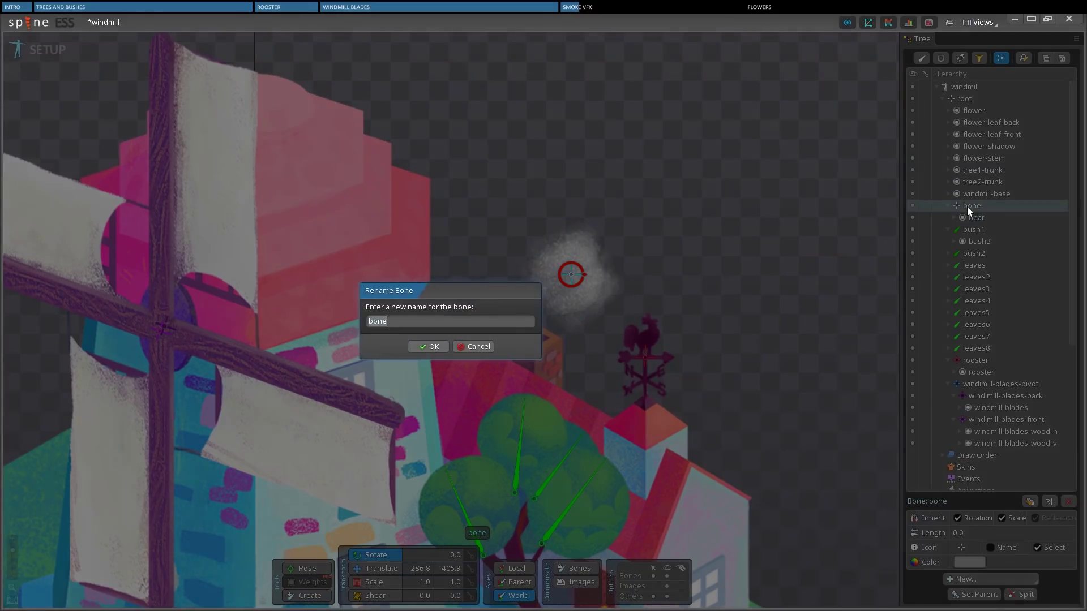
text(smoke)
key(Return)
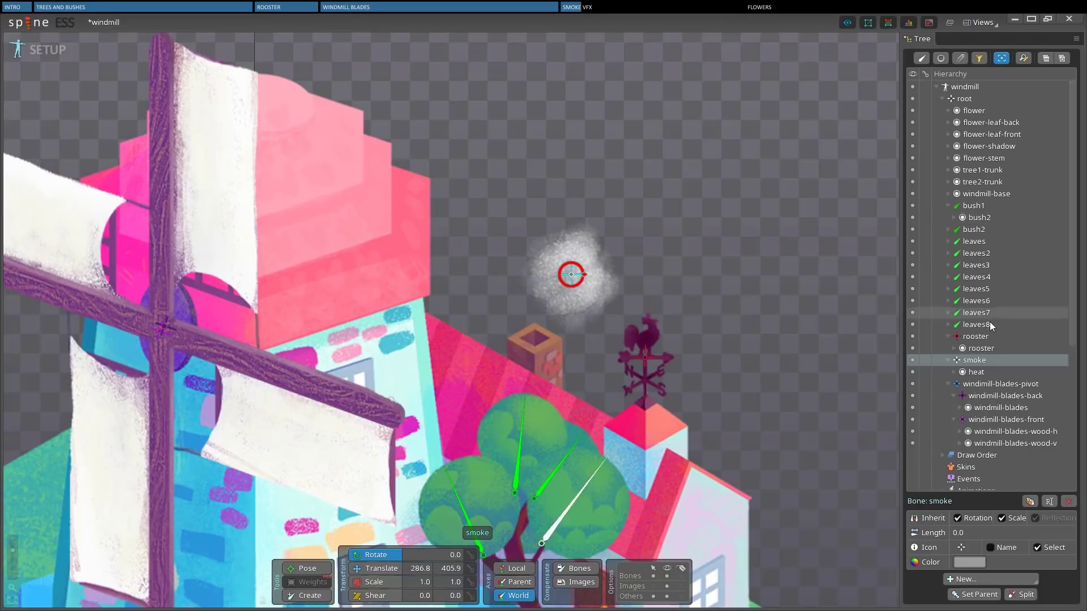
Step: Set the smoke bone's color to a bright cyan
click(965, 562)
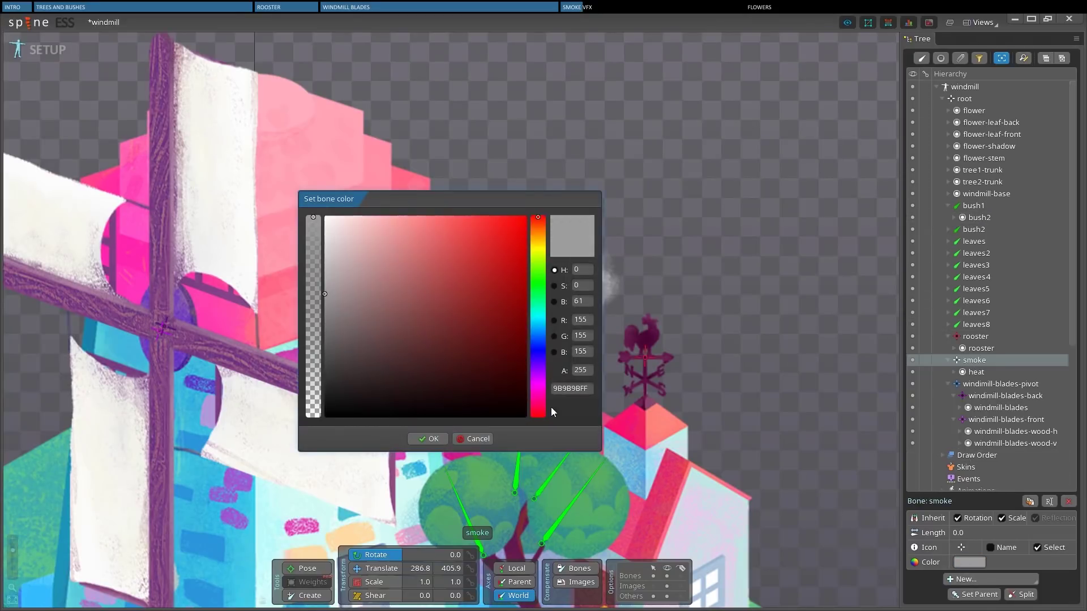
click(536, 315)
drag(512, 220, 519, 192)
click(429, 439)
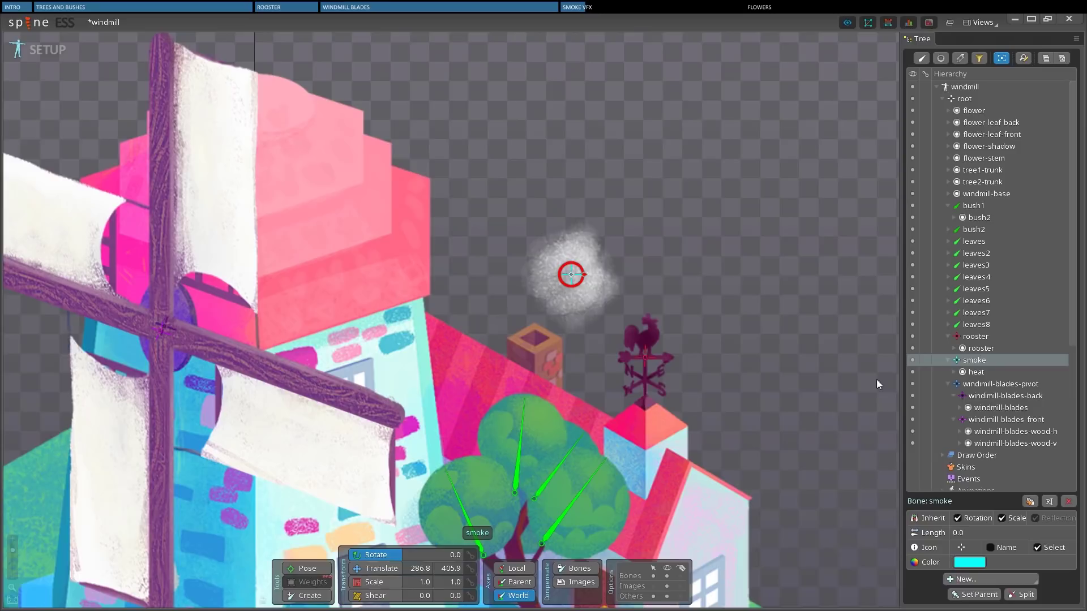
Step: Translate the smoke bone to about 285.2, 403.8 in world axes, compensating bones and images so the puff keeps its place
click(978, 370)
click(973, 362)
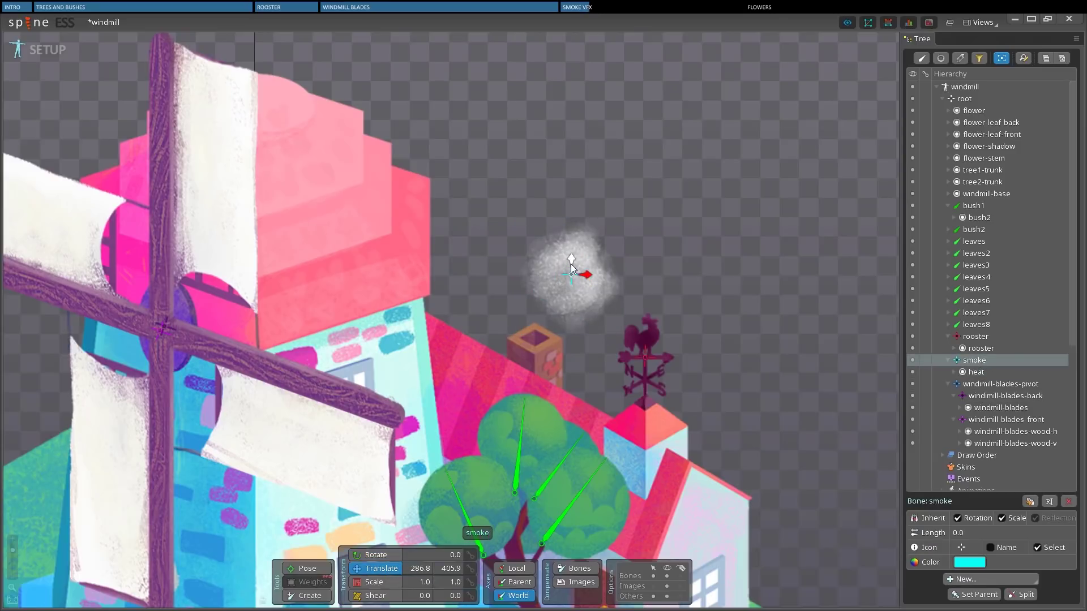
drag(571, 271, 571, 264)
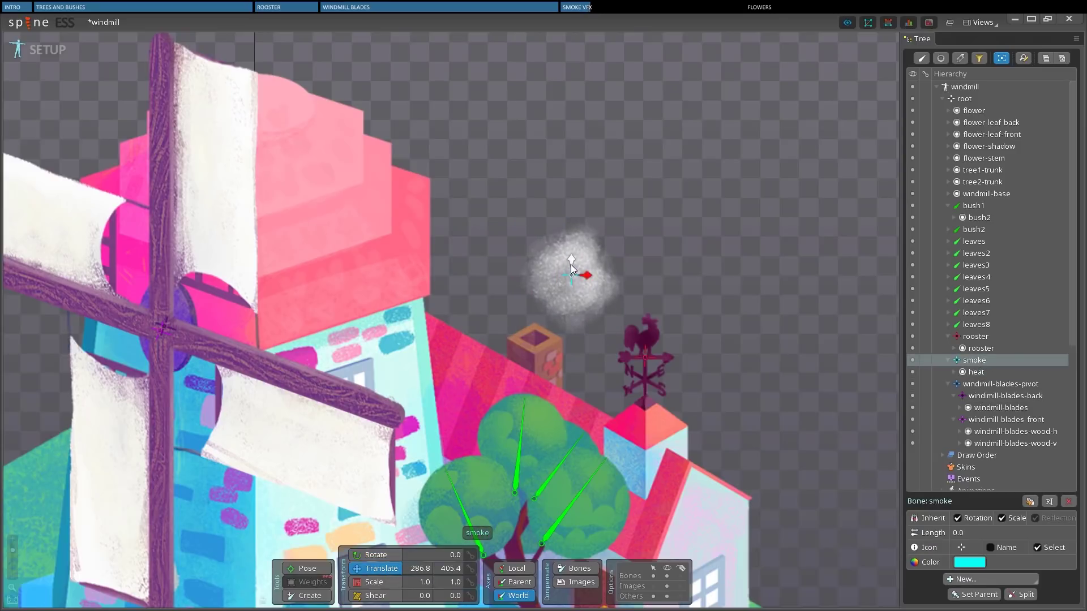
click(579, 569)
click(581, 582)
Step: In Animate mode, key the smoke bone's translation at about 255, 357.8 on frame 0 and 325.2, 428.4 on frame 150
click(97, 49)
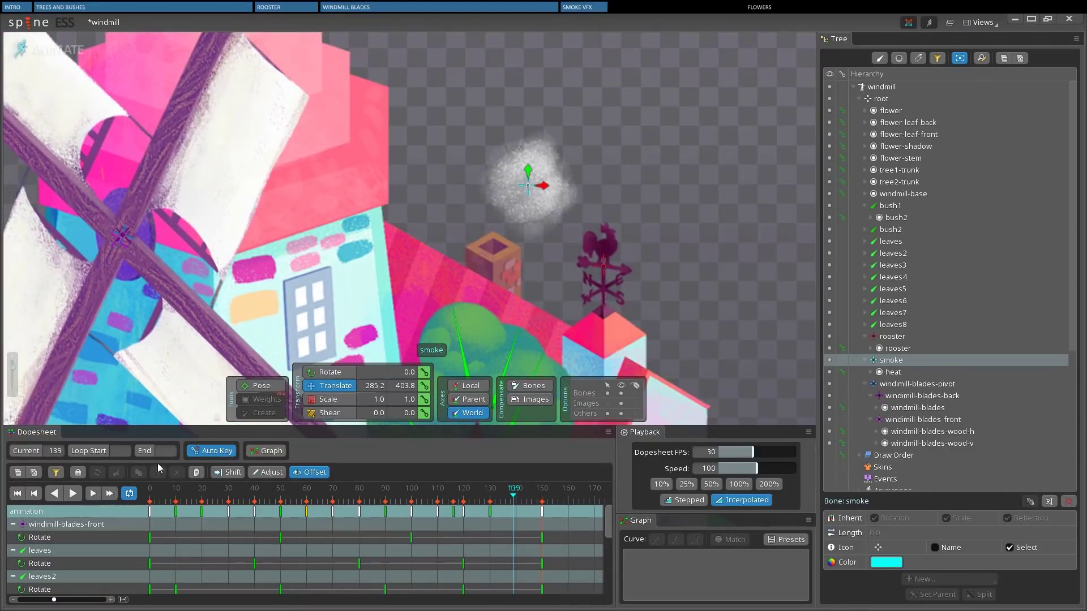
click(145, 489)
drag(525, 181, 496, 234)
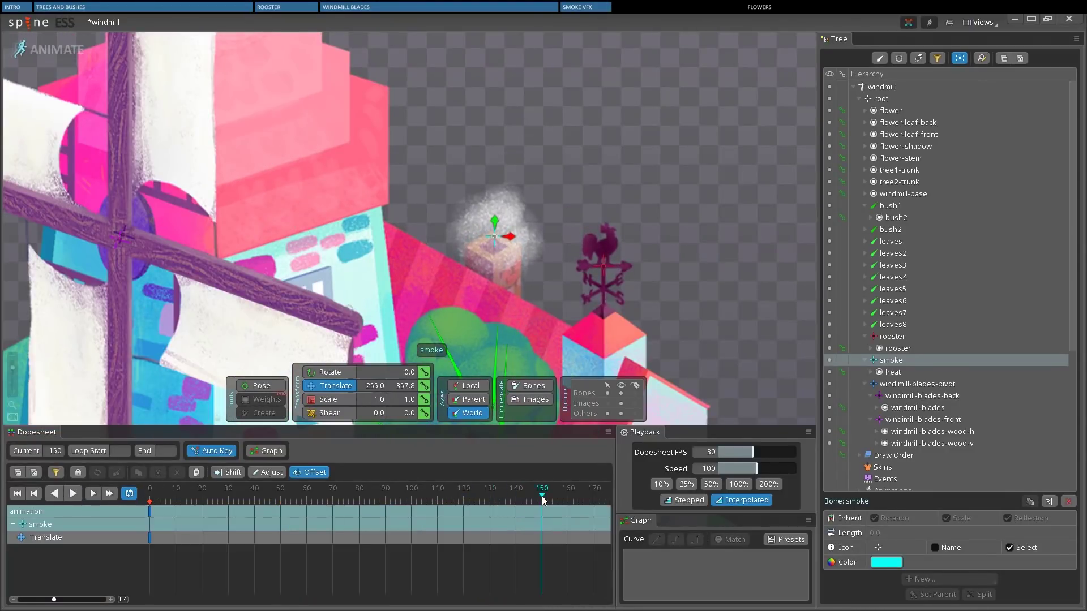
drag(495, 236, 572, 159)
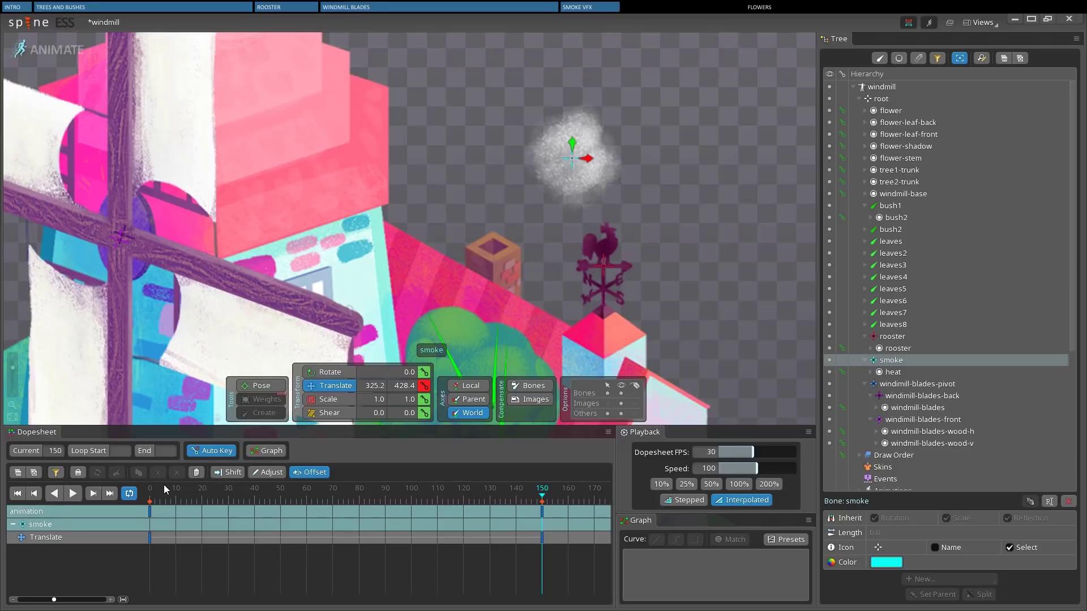
Step: Key the smoke bone's scale at about 0.64 on frame 0 and about 1.01 on frame 150
drag(164, 490, 138, 497)
click(340, 400)
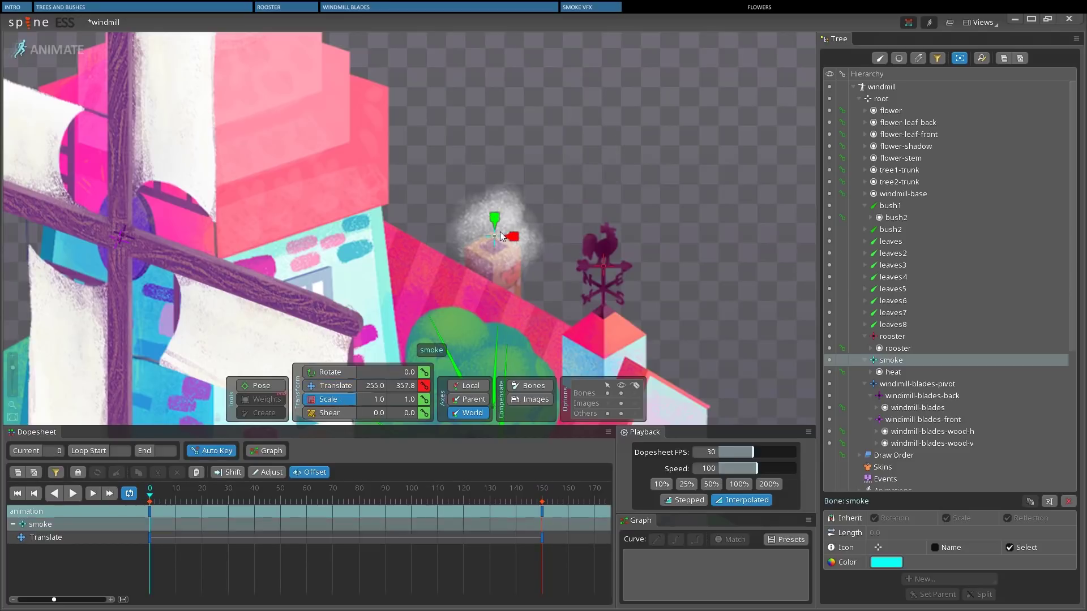
drag(502, 236, 467, 260)
click(542, 496)
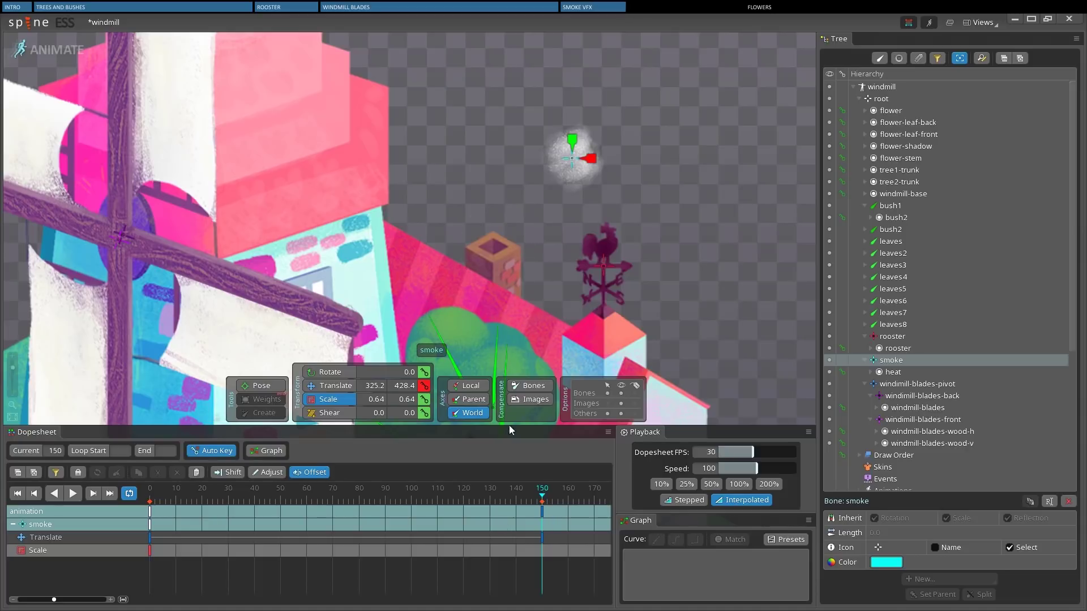
drag(571, 158, 616, 128)
Step: Key the smoke bone's rotation at 0 on frames 0 and 150
click(149, 497)
click(424, 372)
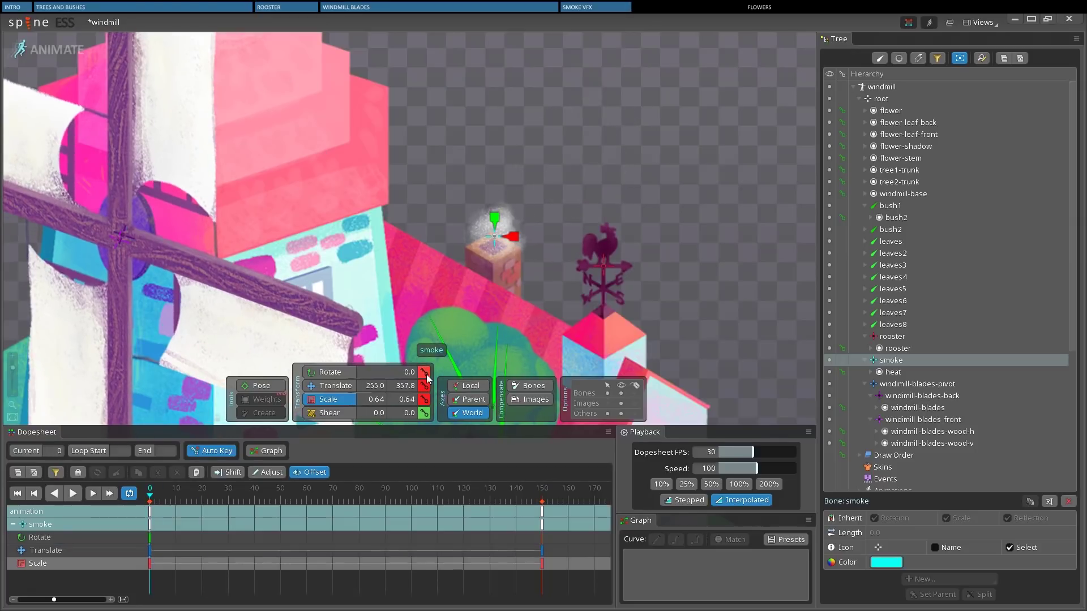
click(542, 495)
Step: Key the smoke bone's rotation at 240 on frame 50 and 120 on frame 100, and play the animation
click(280, 498)
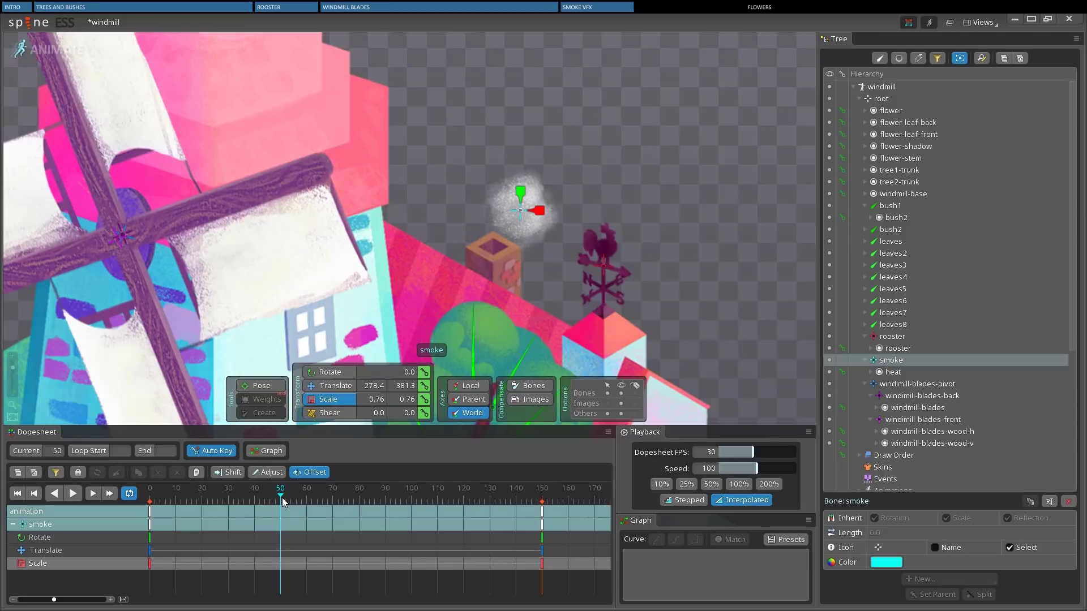
click(395, 370)
text(240)
click(412, 515)
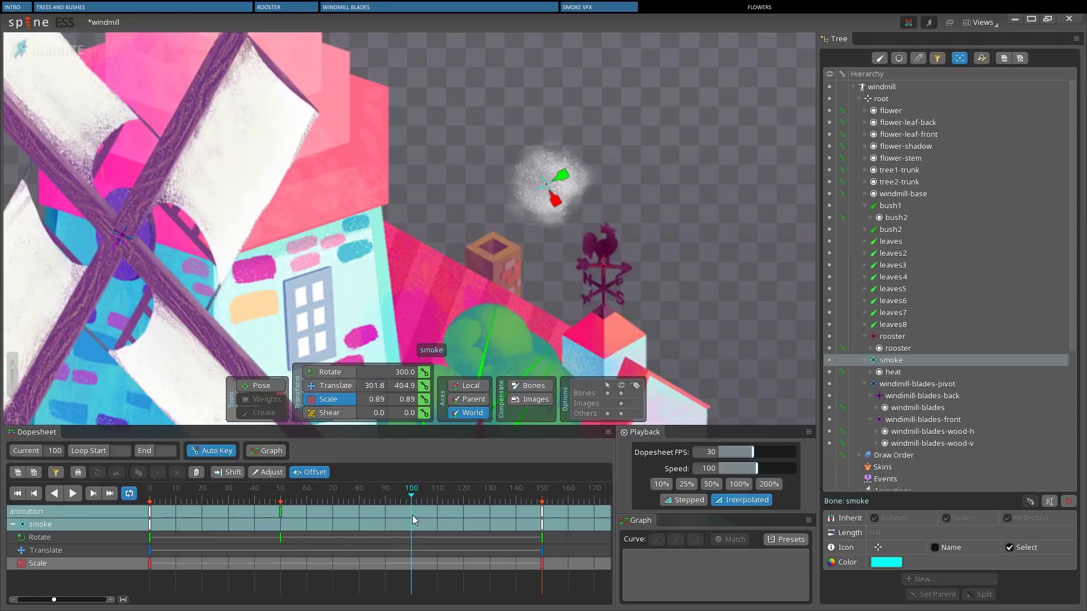
click(400, 373)
text(120)
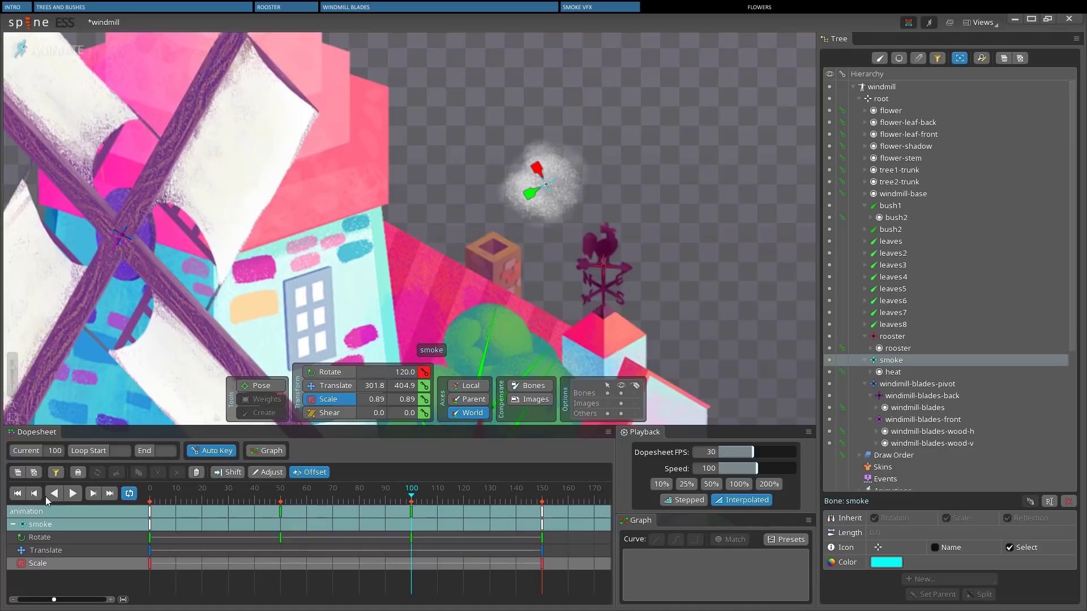
click(74, 499)
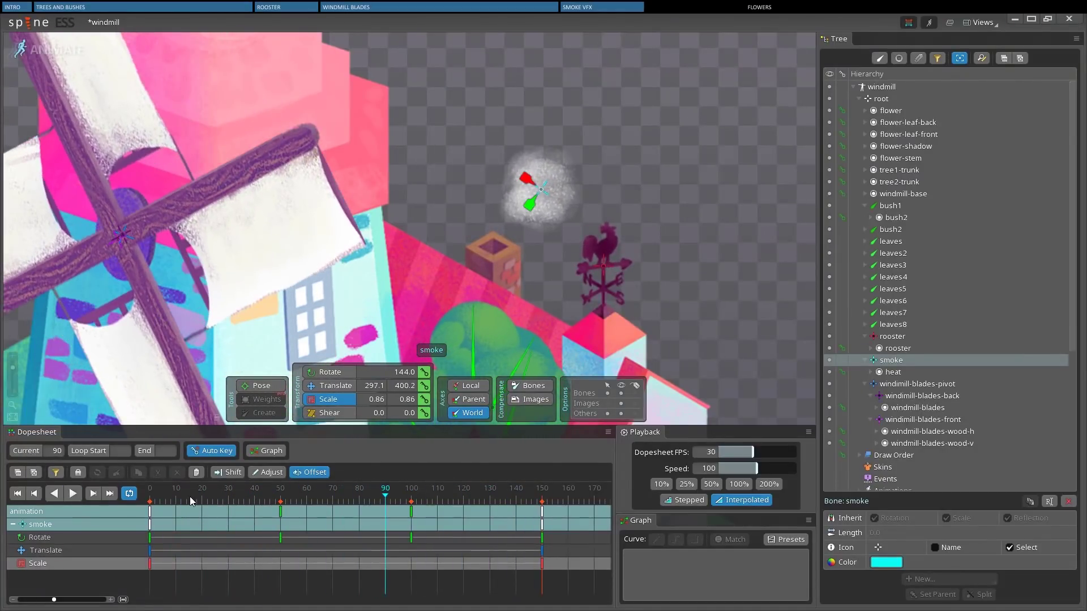
Step: Key the heat slot's opaque white color on frames 30 and 120
click(229, 501)
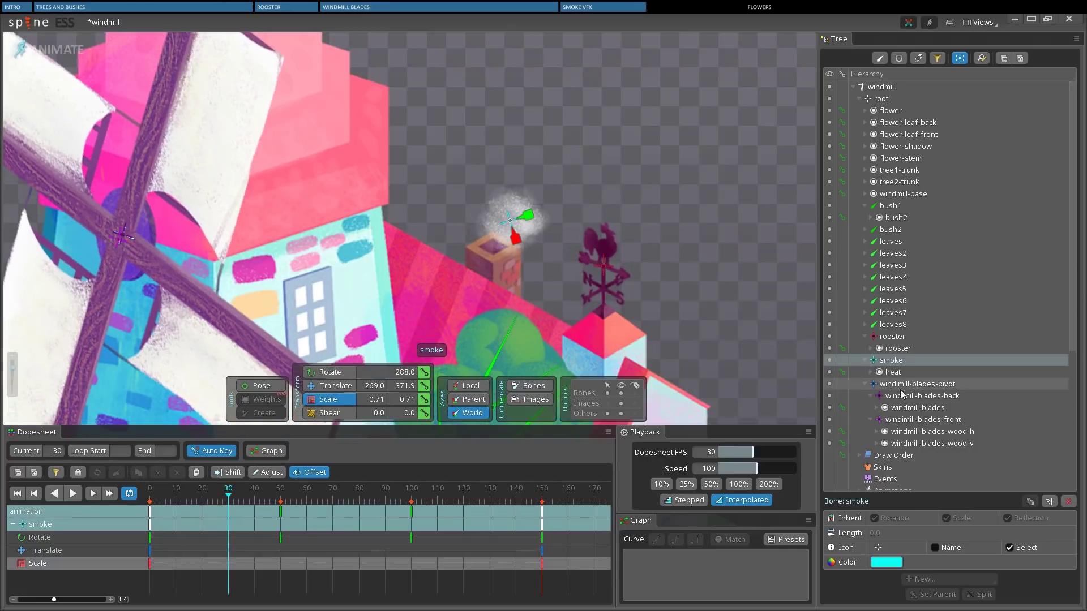
click(893, 371)
click(918, 577)
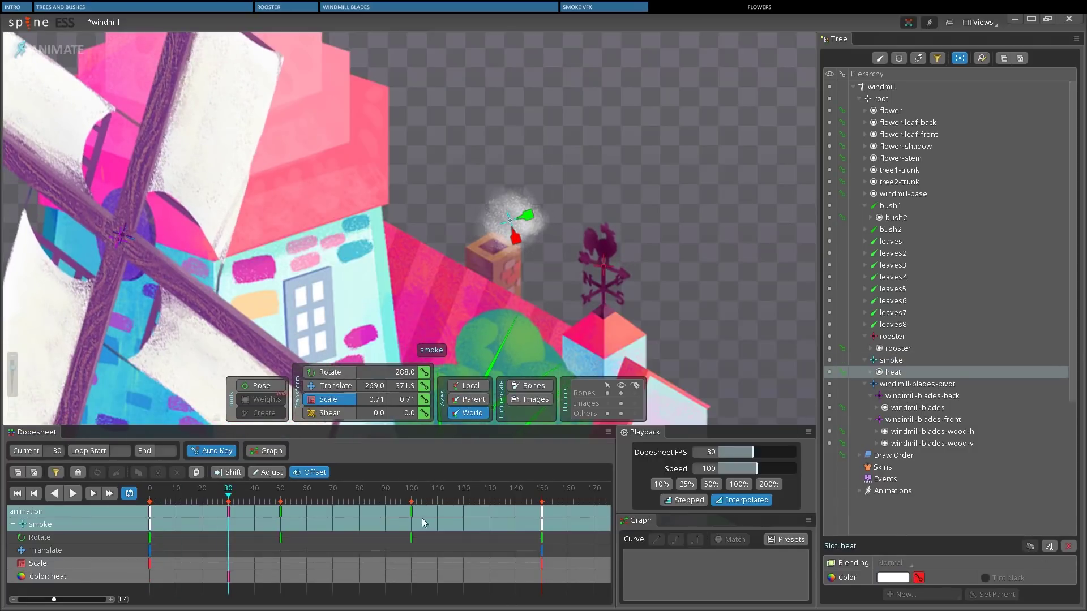
click(464, 500)
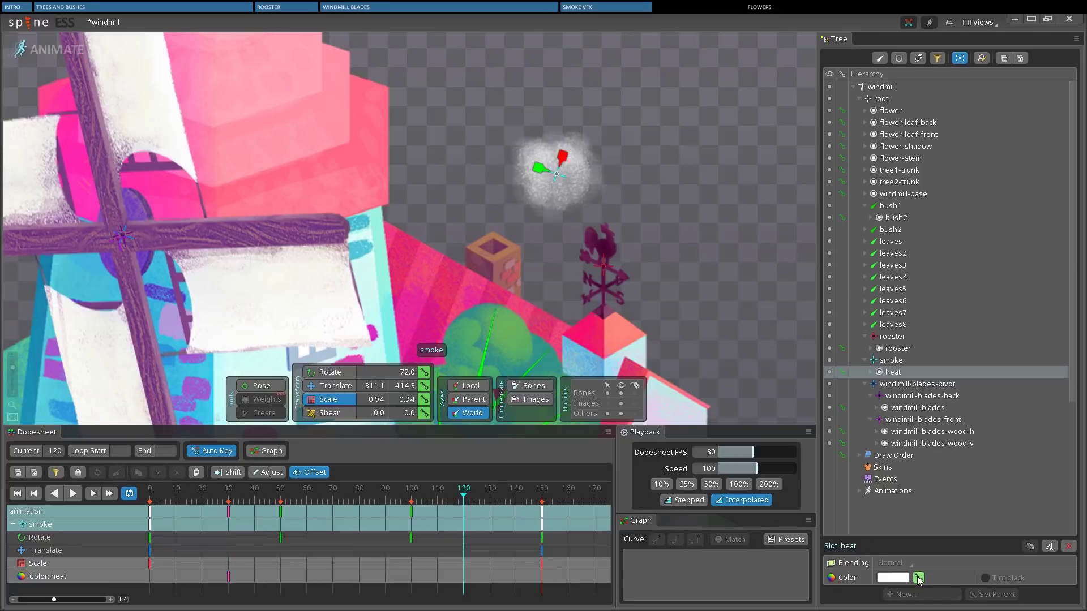
Step: Key the heat slot's color as fully transparent on frame 0
click(150, 498)
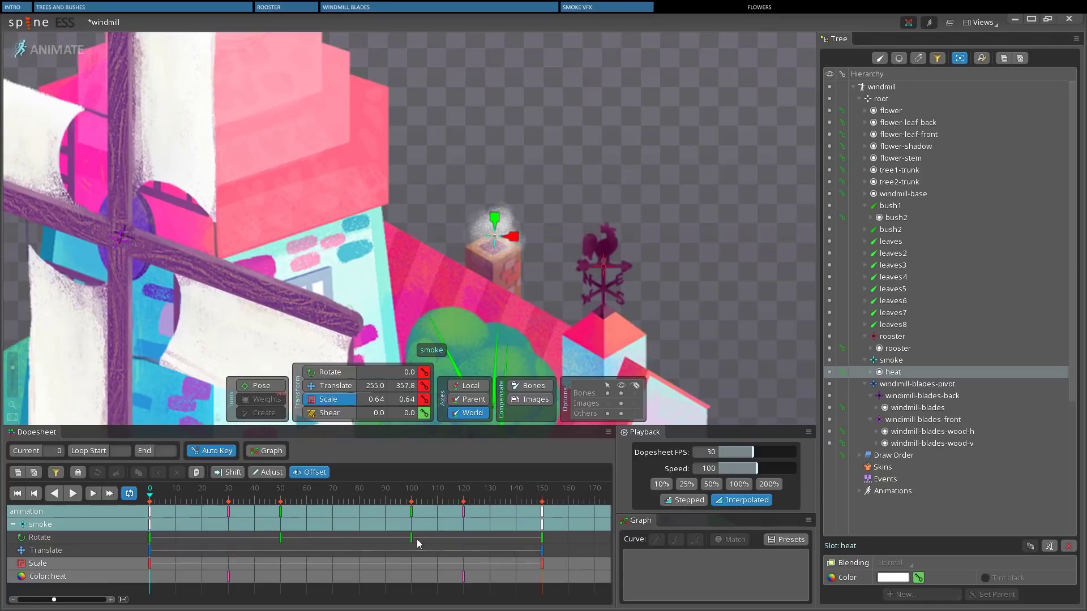
click(895, 575)
drag(321, 331, 307, 441)
click(422, 438)
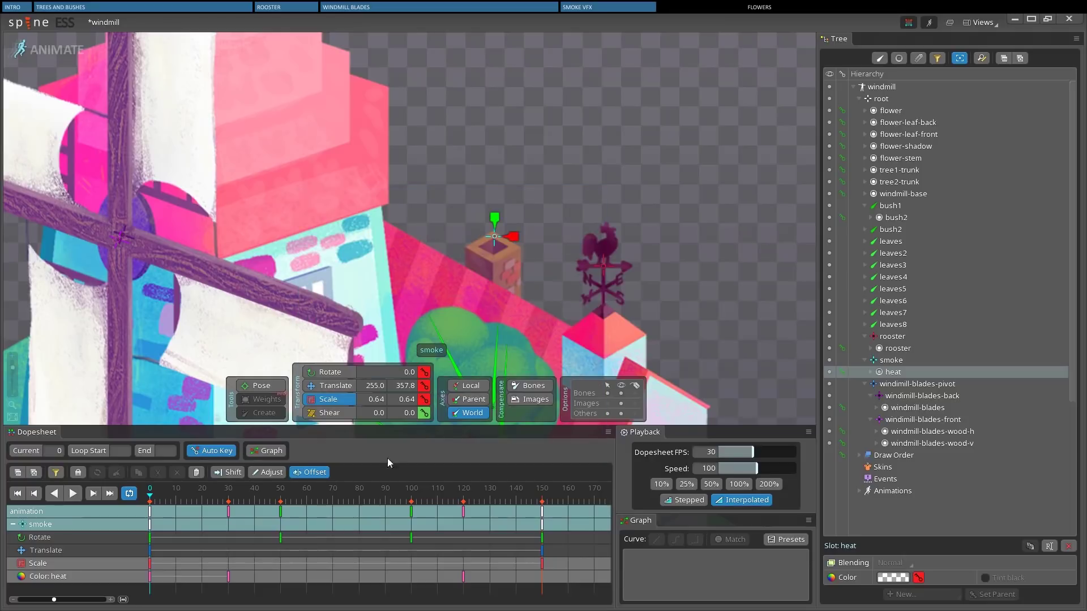
Step: Copy the heat slot's transparent color key from frame 0 to frame 150 and play the animation
click(151, 581)
key(ctrl+c)
click(542, 577)
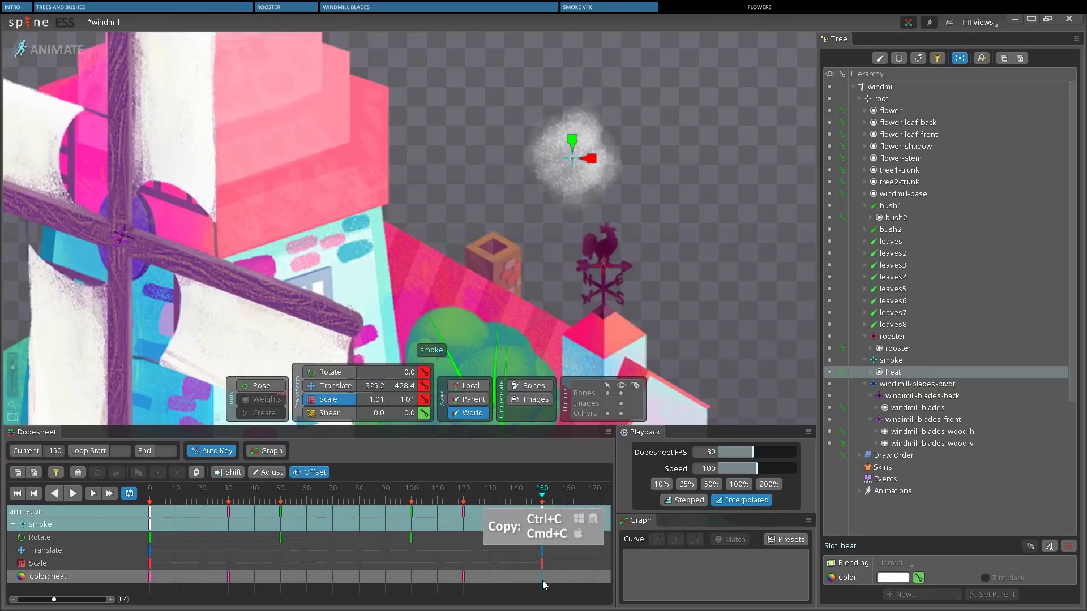
key(ctrl+v)
click(73, 494)
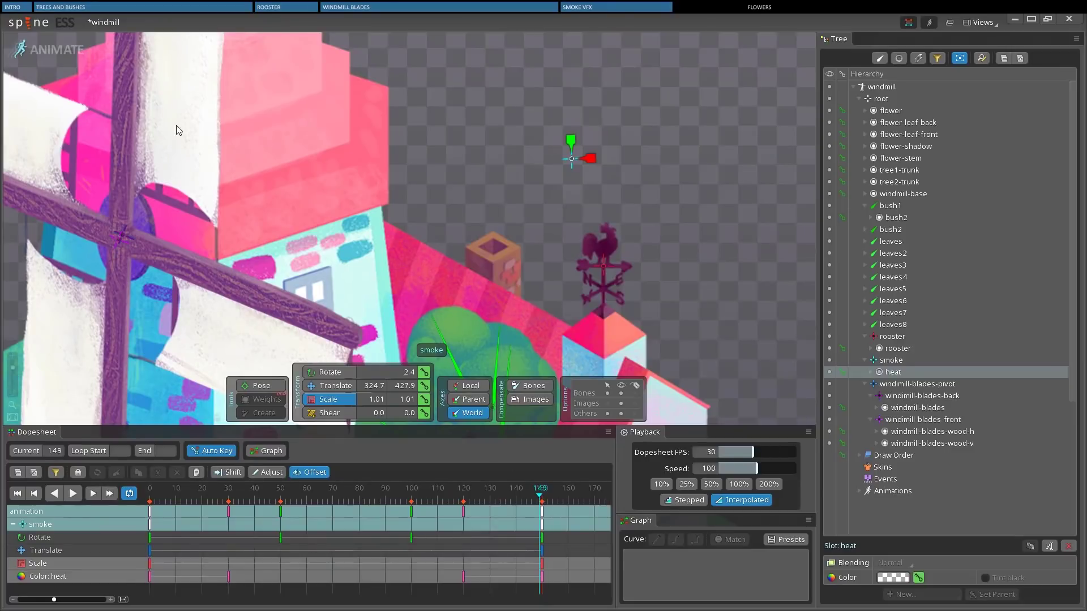
Step: Duplicate the smoke bone together with its animation keys in Setup mode, and select the duplicate bone in Animate mode
click(29, 46)
click(974, 360)
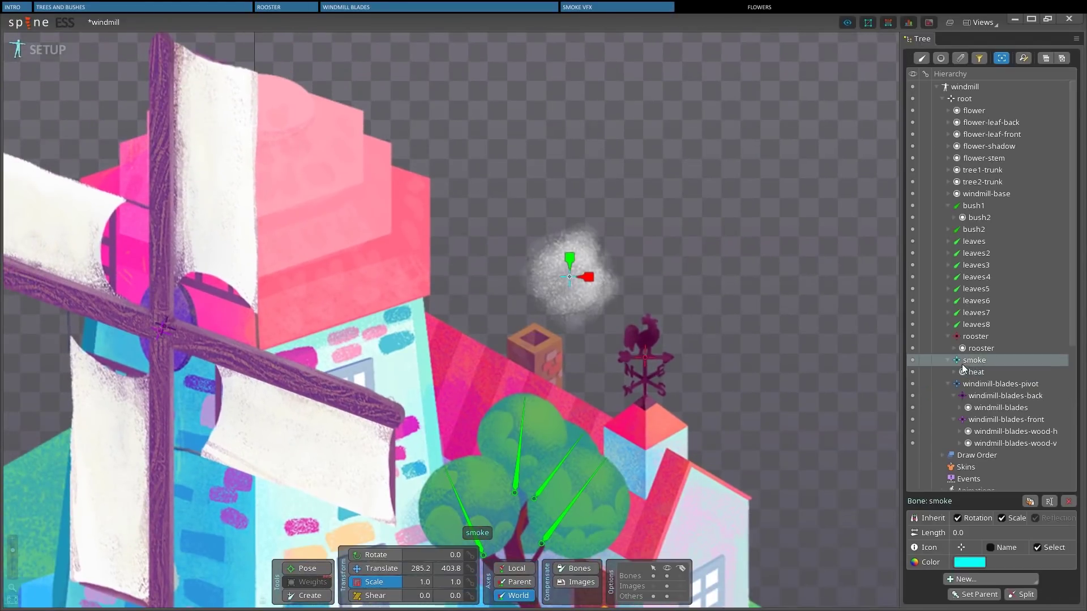
click(1025, 501)
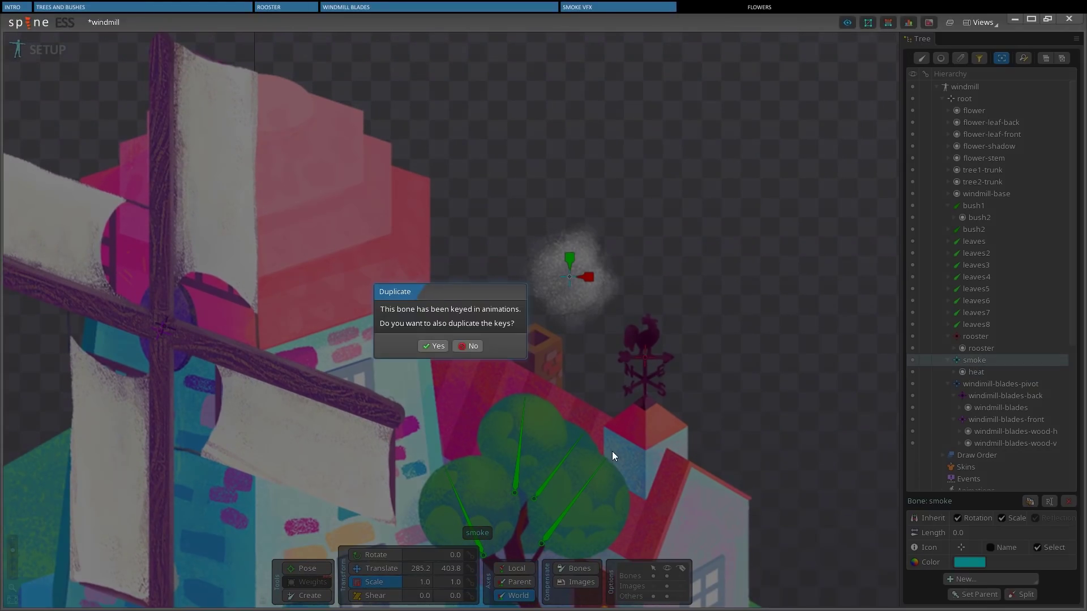
click(433, 345)
click(46, 50)
click(881, 384)
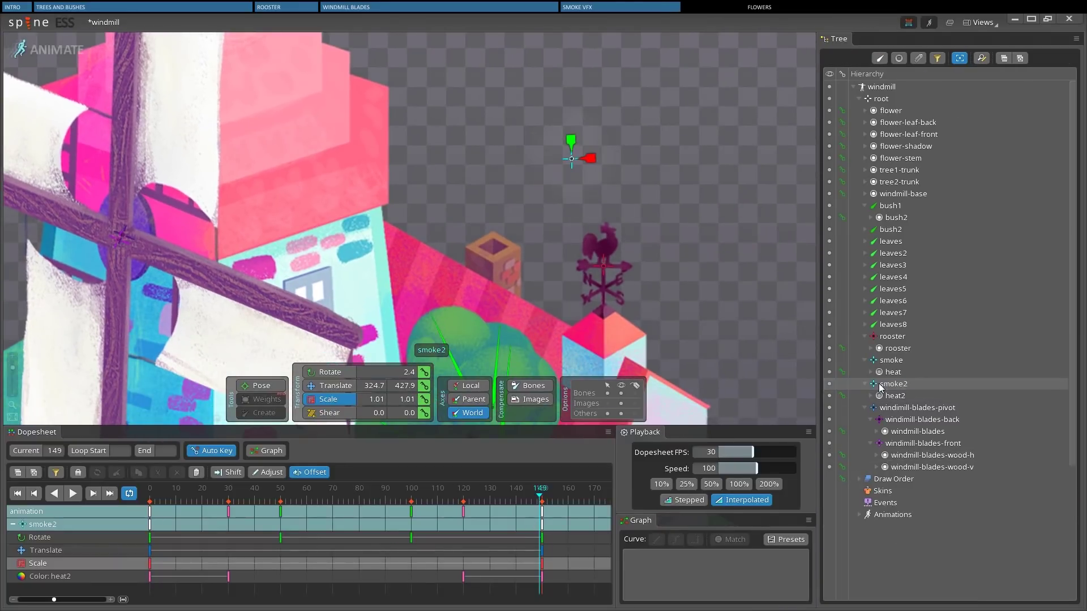
Step: Try to offset all keys of the duplicate smoke bone by about 18 frames
drag(560, 511, 116, 514)
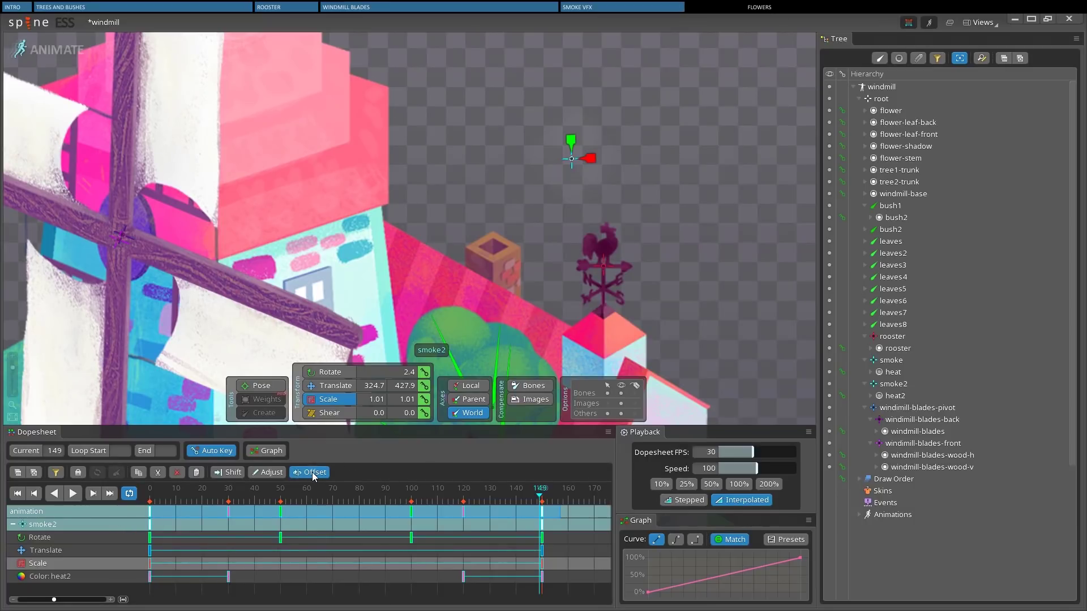
drag(228, 511, 274, 511)
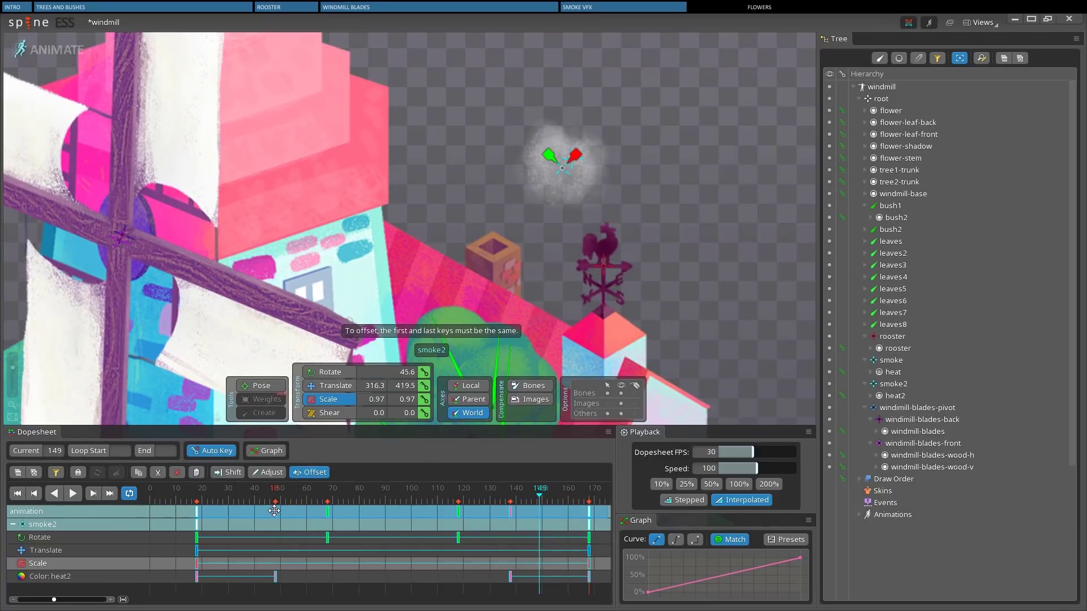
key(ctrl+z)
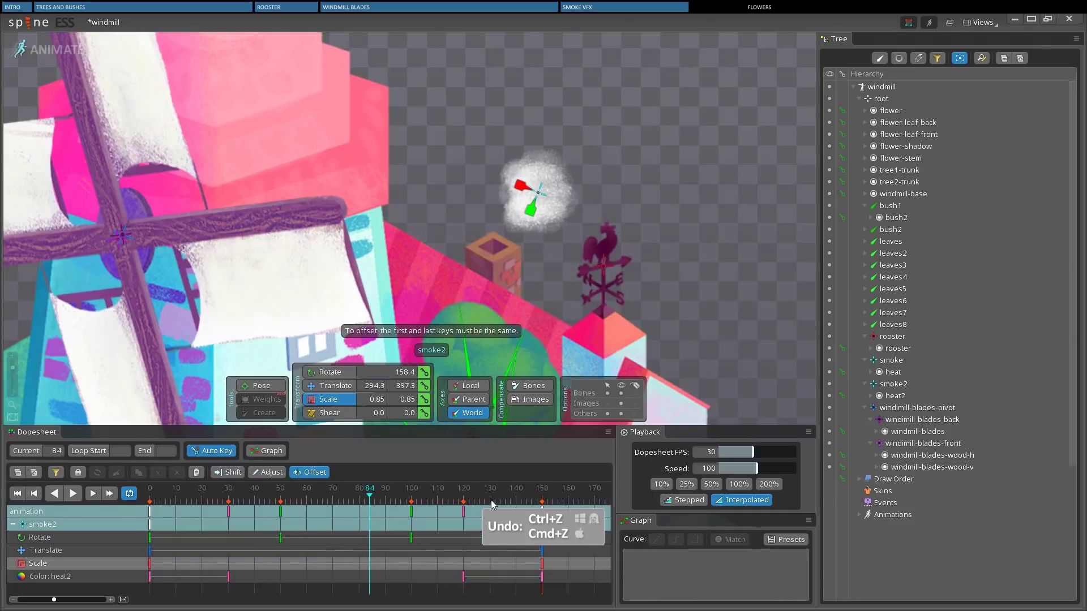
Step: Paste a copy of the duplicate smoke bone's frame 0 keys at frame 152, just past its last keys
click(543, 512)
drag(546, 501, 547, 498)
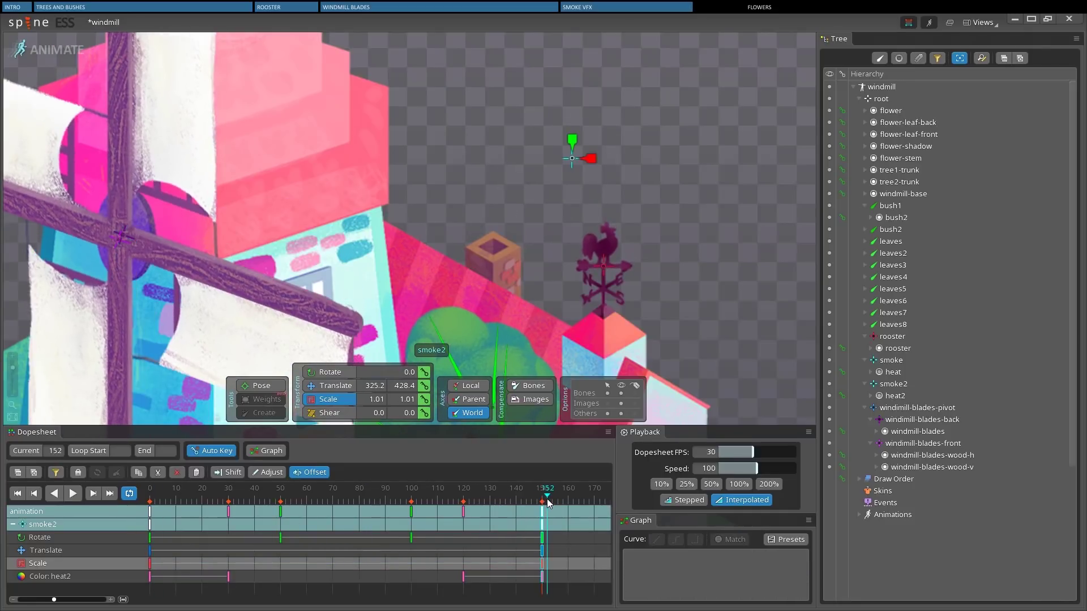
key(ctrl+v)
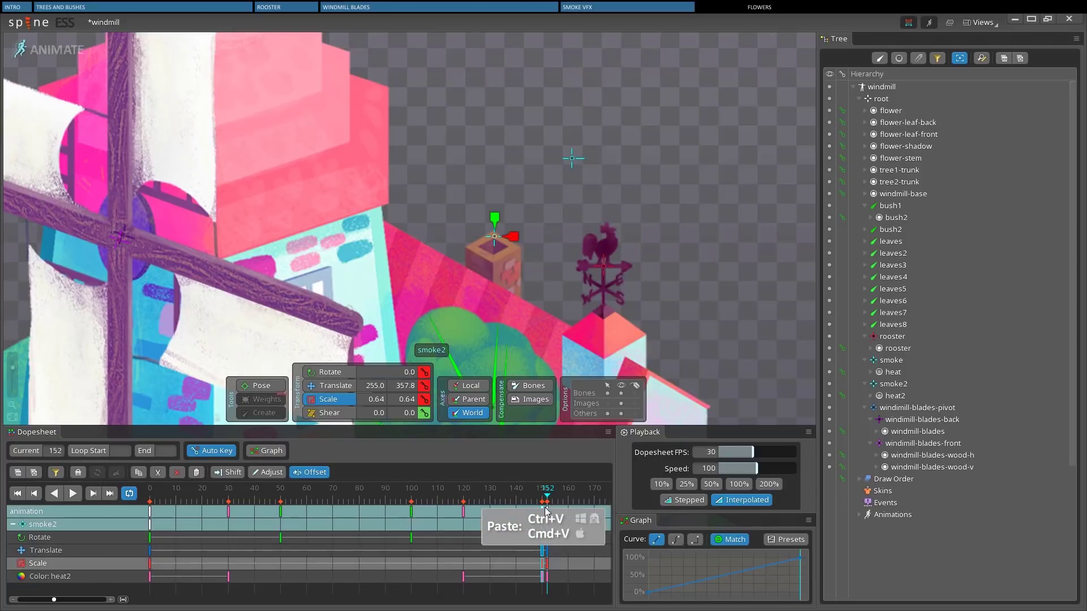
Step: Offset all keys of the duplicate smoke bone so its cycle restarts at about frame 50, checking the timing in playback
drag(548, 511, 153, 516)
drag(254, 513, 494, 513)
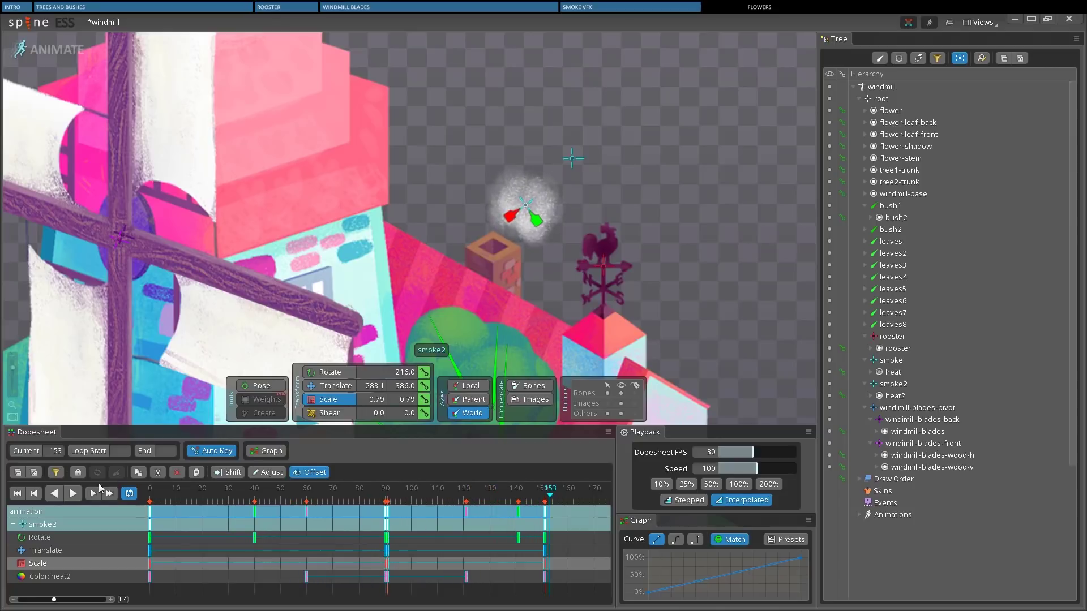
click(74, 494)
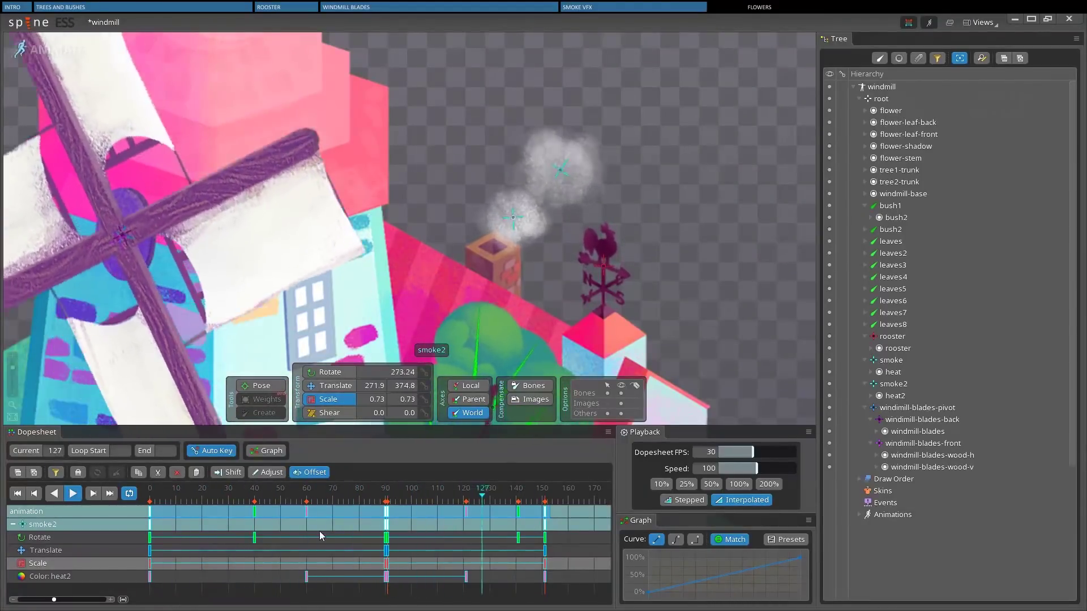
drag(386, 520, 287, 522)
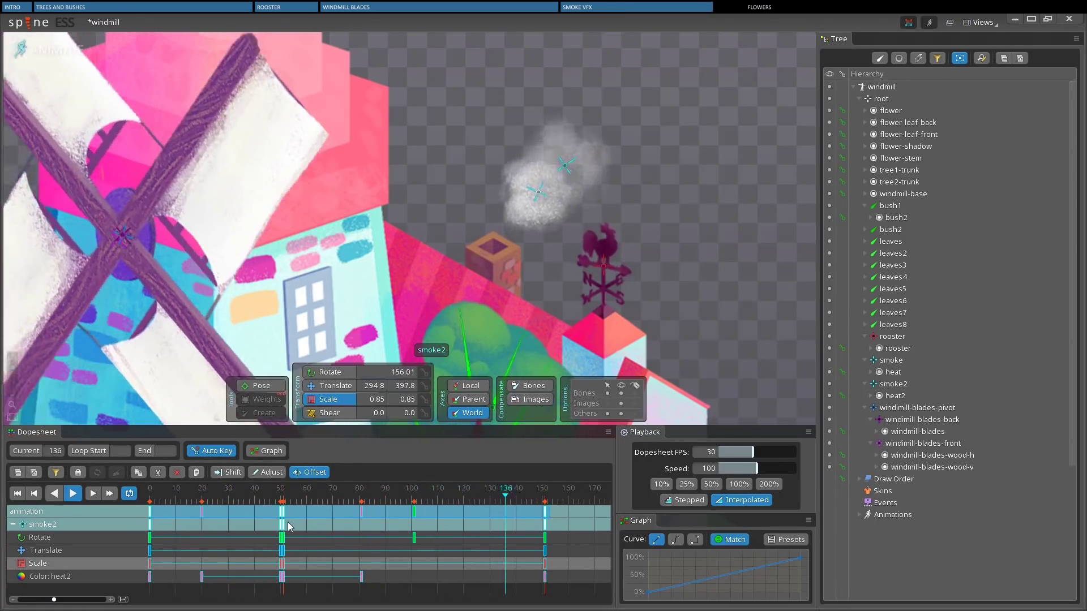
Step: Duplicate the smoke2 bone together with its animation keys in Setup mode, and return to Animate mode
click(59, 57)
click(960, 387)
click(1031, 501)
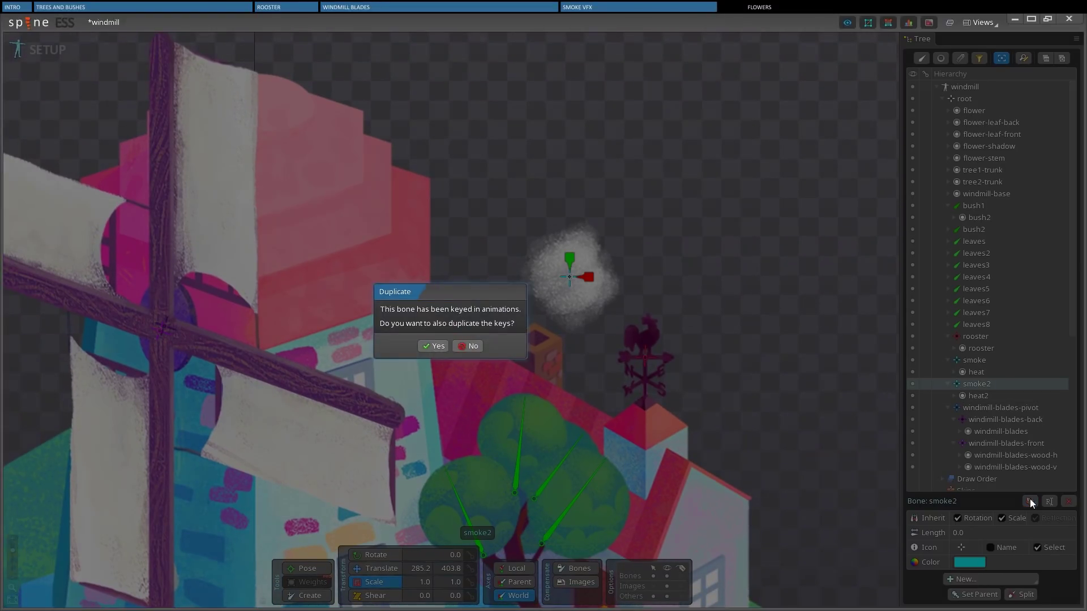
click(434, 346)
click(52, 55)
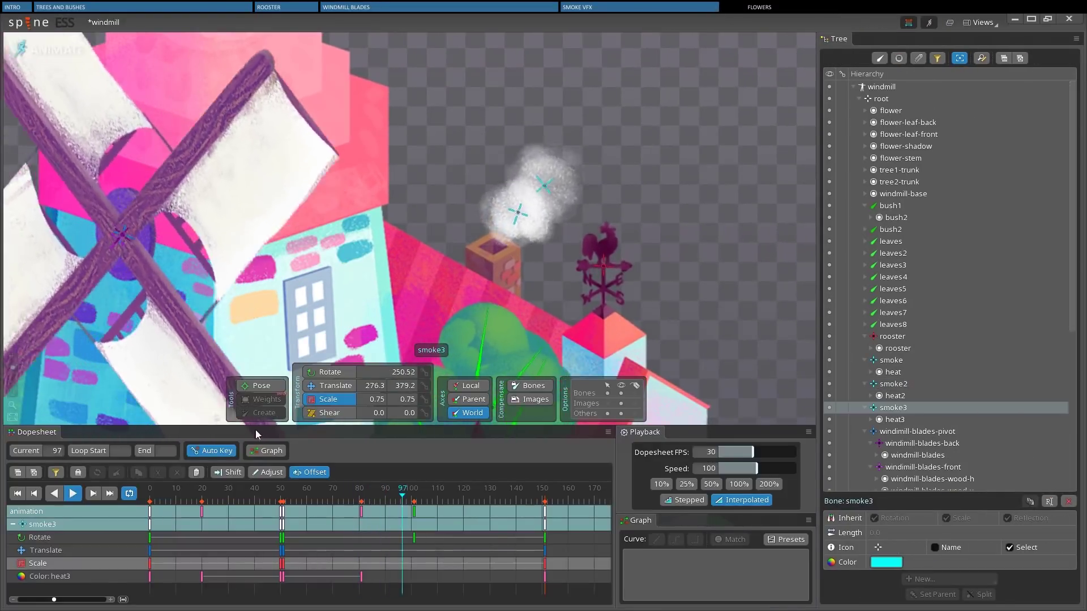
Step: Offset all smoke3 keys so its cycle restarts at about frame 100, and place the last keys of both duplicate smoke bones at frame 150
drag(332, 509, 144, 505)
drag(283, 521, 412, 527)
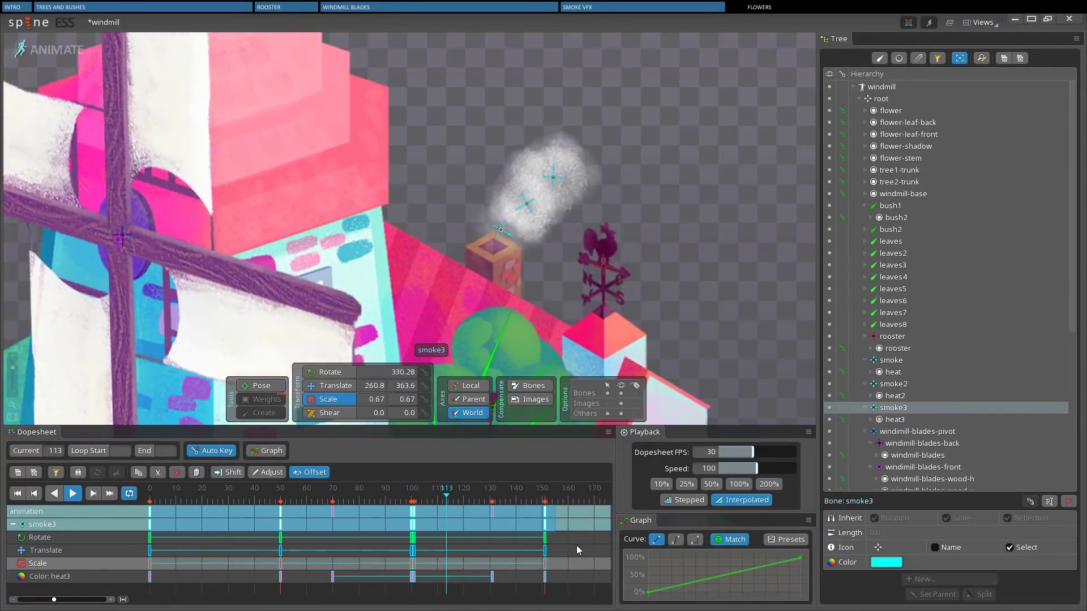
drag(546, 511, 541, 511)
click(893, 384)
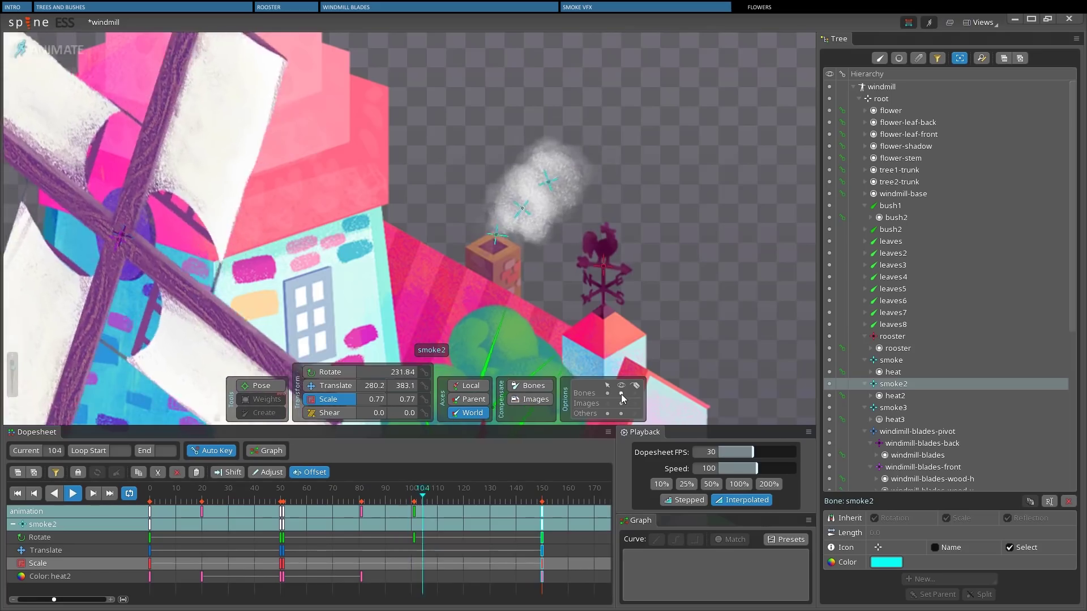
Step: Clear the selection and check the looping smoke in playback with the whole scene in view
key(space)
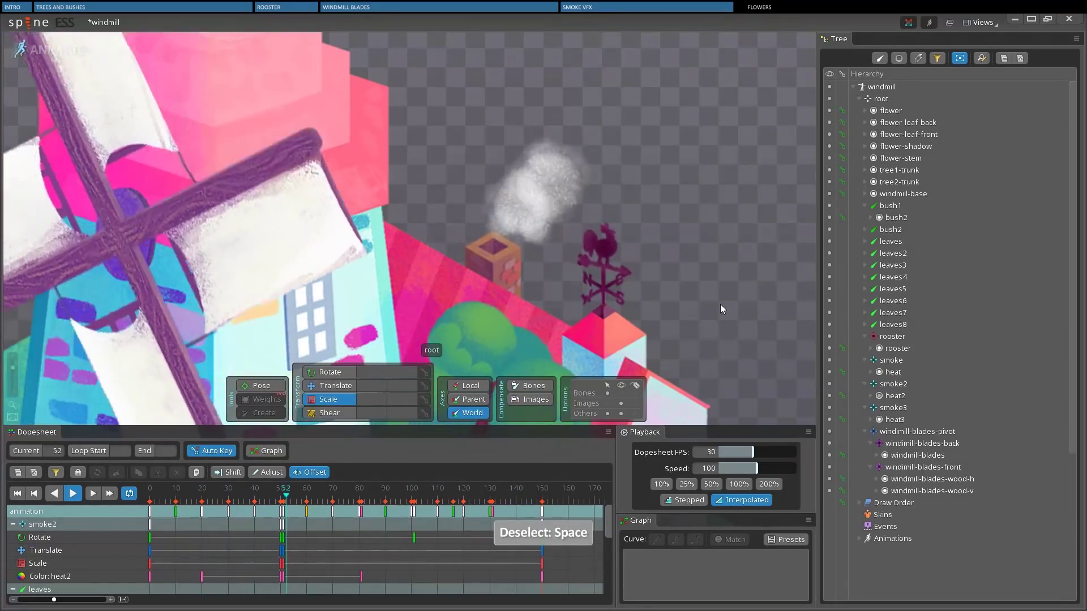
drag(12, 365, 14, 378)
drag(480, 277, 500, 226)
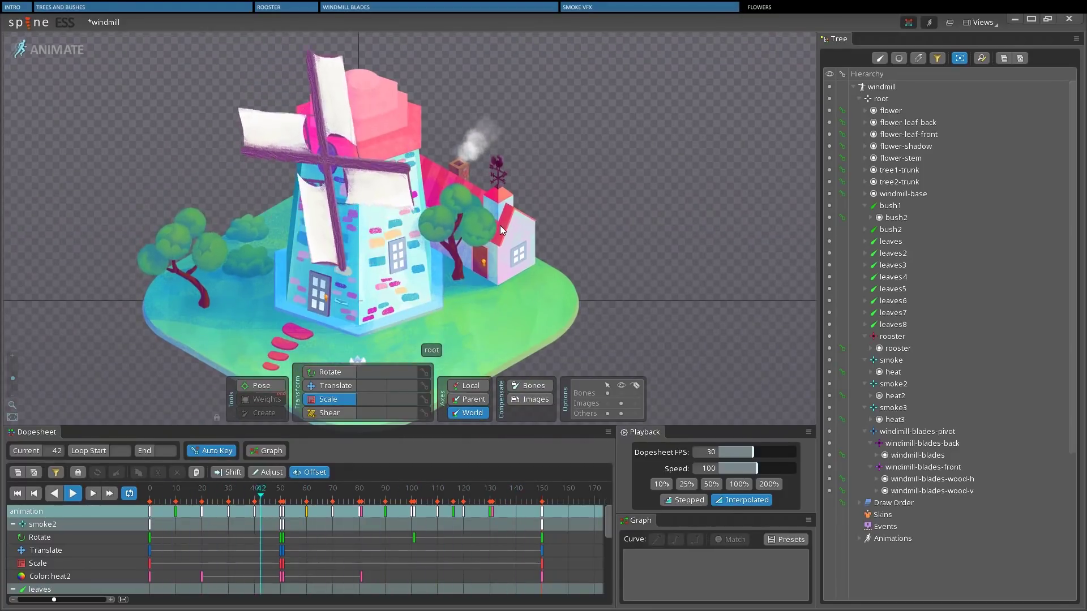
click(74, 494)
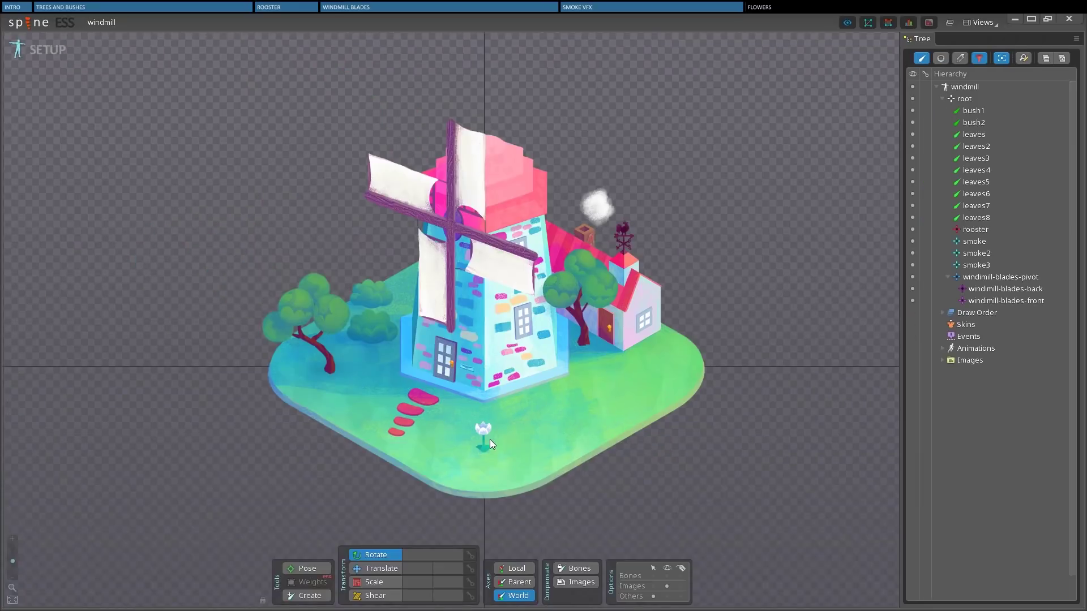
Step: In Setup mode, create a base bone at the flower's foot, a stem bone up to the blossom, and a blossom bone up to its tip
scroll(509, 396, up, 10)
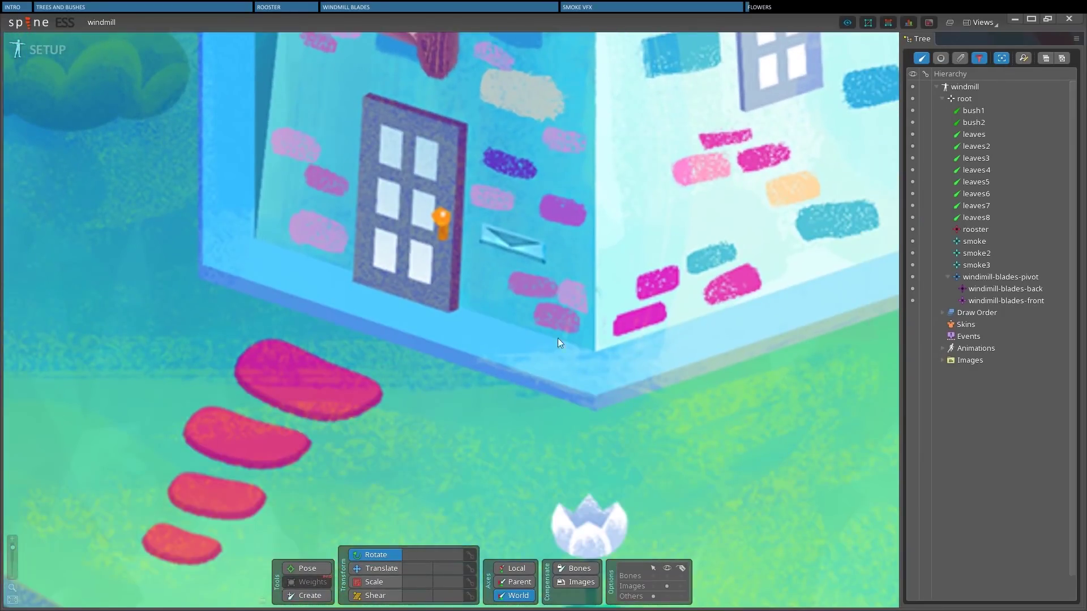
drag(579, 521, 522, 219)
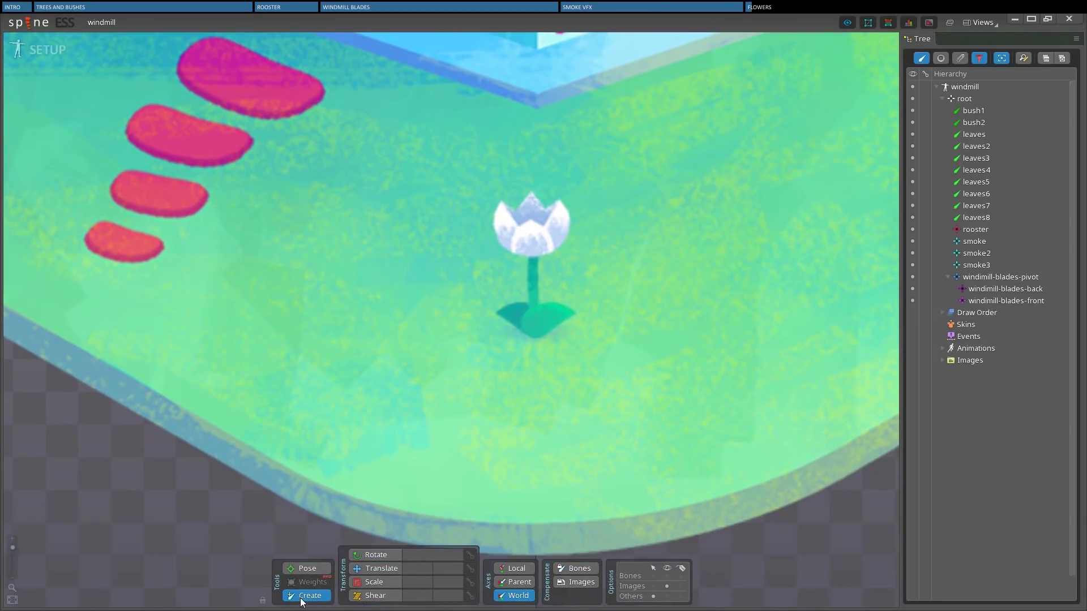
click(534, 334)
drag(534, 334, 531, 192)
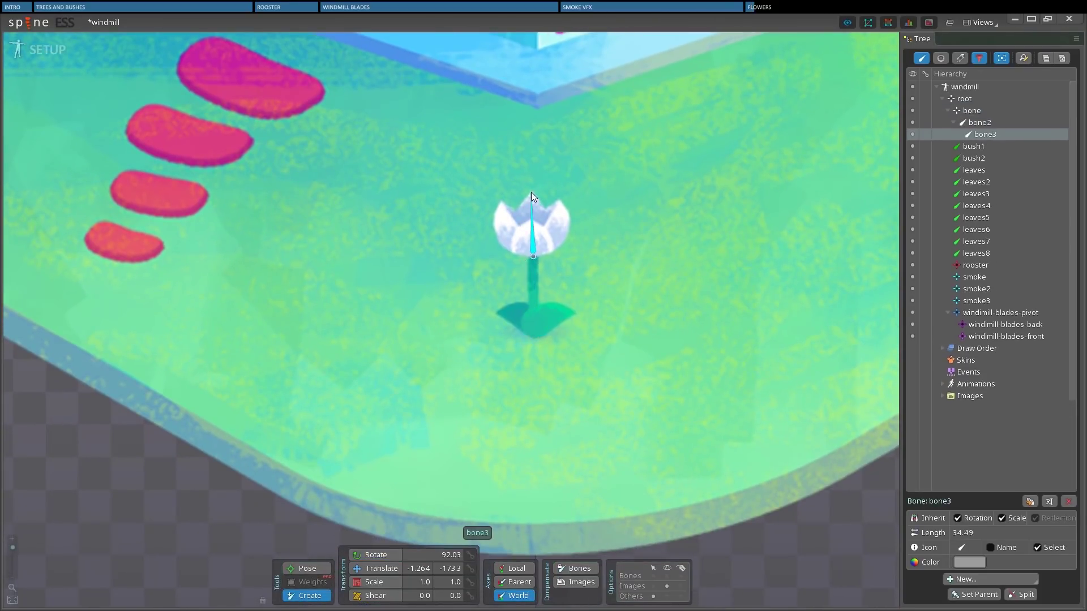
Step: Create a bone along each of the two flower leaves and parent both directly to the flower's base bone
click(533, 334)
mouse_move(534, 334)
mouse_down()
mouse_move(550, 322)
mouse_move(484, 310)
mouse_up()
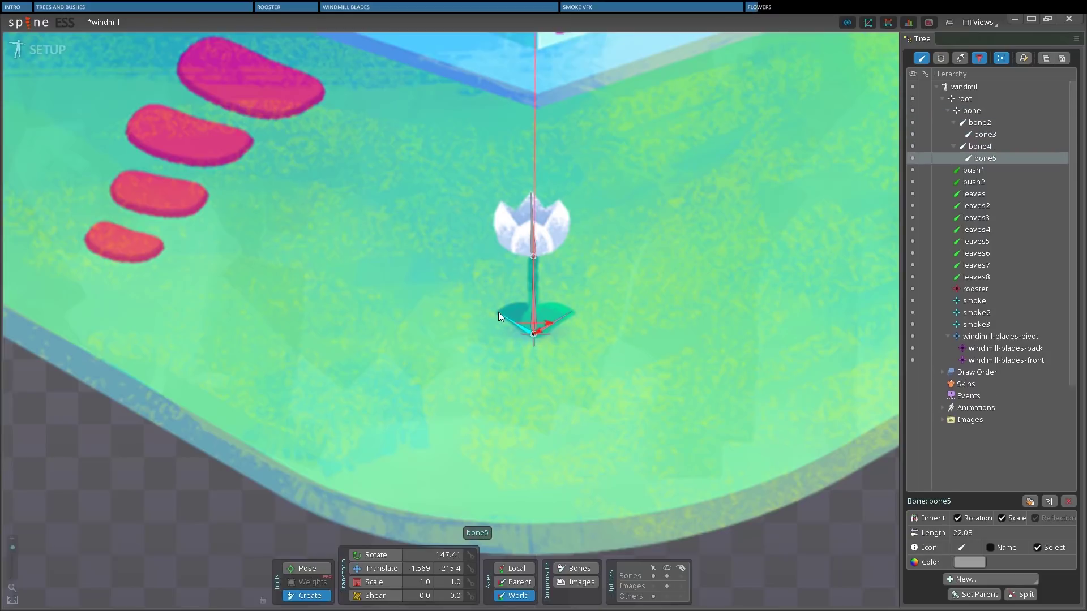
drag(983, 158, 974, 111)
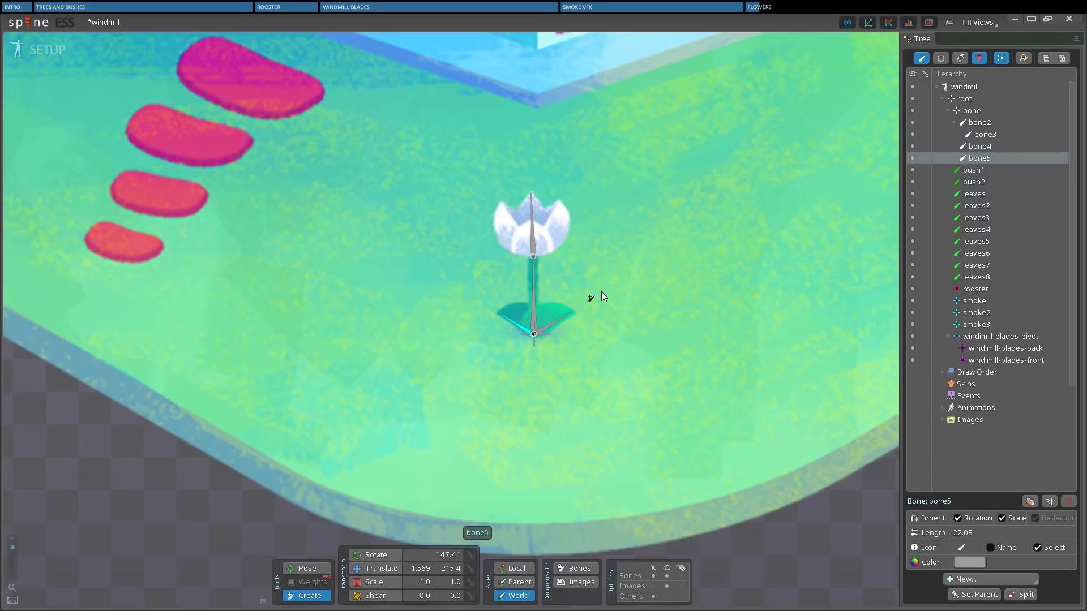
Step: Set the color of all five flower bones to a pinkish red
shift+click(992, 112)
click(969, 562)
drag(971, 568, 972, 560)
drag(951, 396, 977, 389)
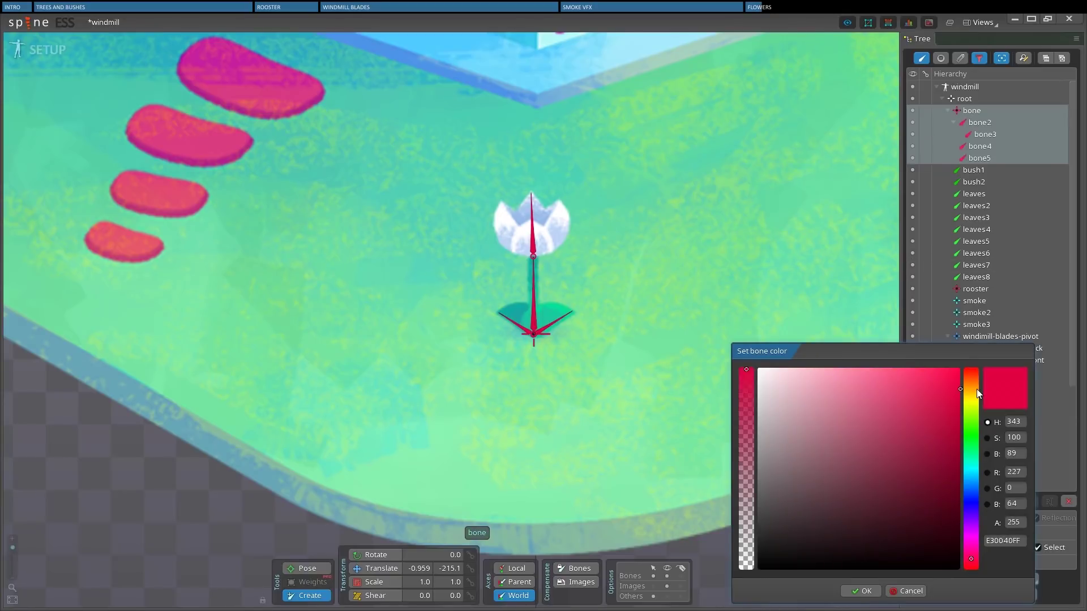
click(862, 591)
Step: Rename the flower's base bone flower-base and its back leaf bone flower-leaf-behind
double_click(973, 110)
text(flower-base)
key(Return)
double_click(980, 183)
text(flower-leaf-behind)
key(Return)
Step: Rename the front leaf bone flower-leaf-front, the blossom bone flower and the stem bone flower-stem
double_click(977, 172)
text(flower-leaf-front)
key(Return)
double_click(976, 158)
text(flower)
key(Return)
click(968, 148)
double_click(977, 148)
text(flower-stem)
key(Return)
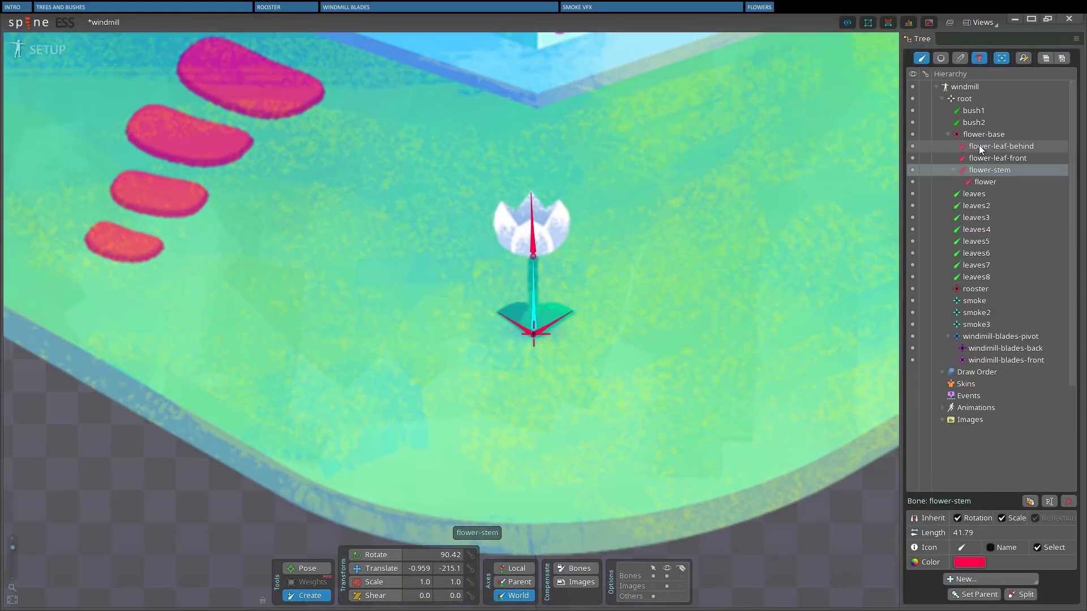
Step: Parent the two flower leaf slots to their matching leaf bones and the flower-shadow slot to flower-base
click(940, 58)
key(v)
click(550, 311)
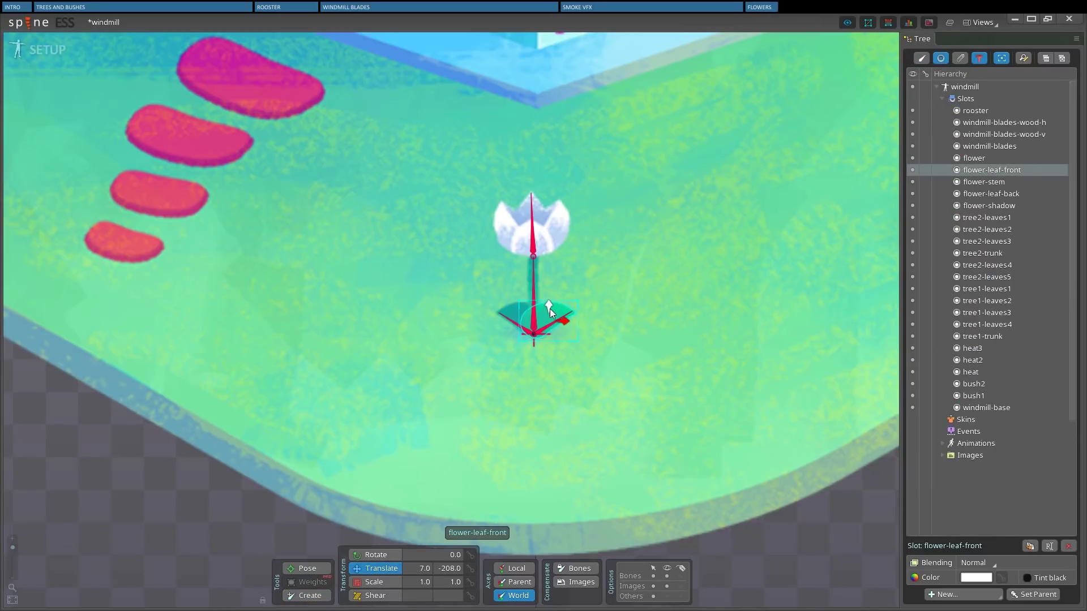
key(p)
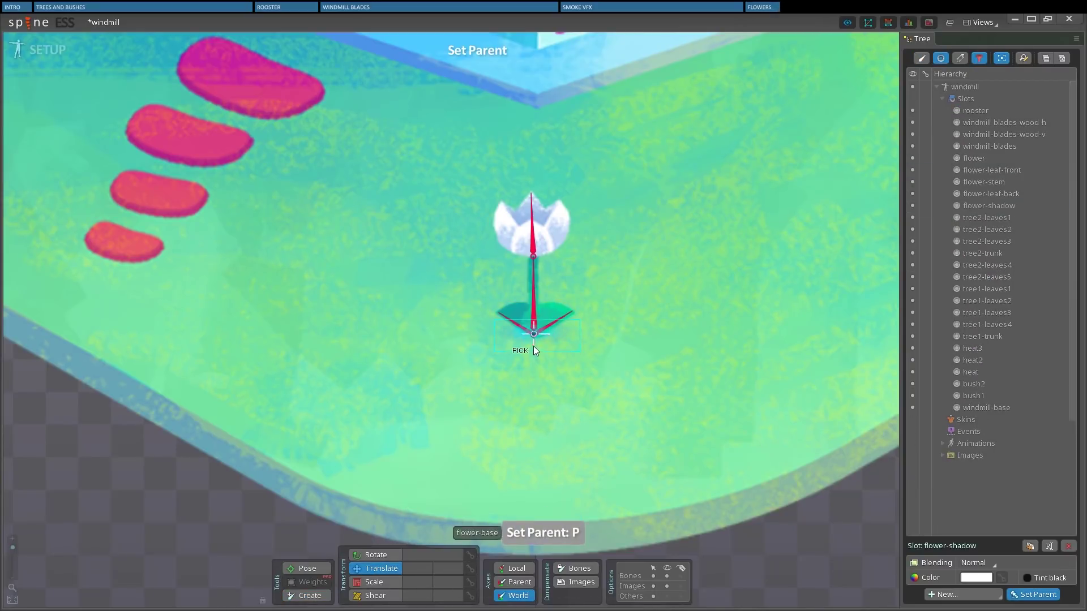
click(531, 345)
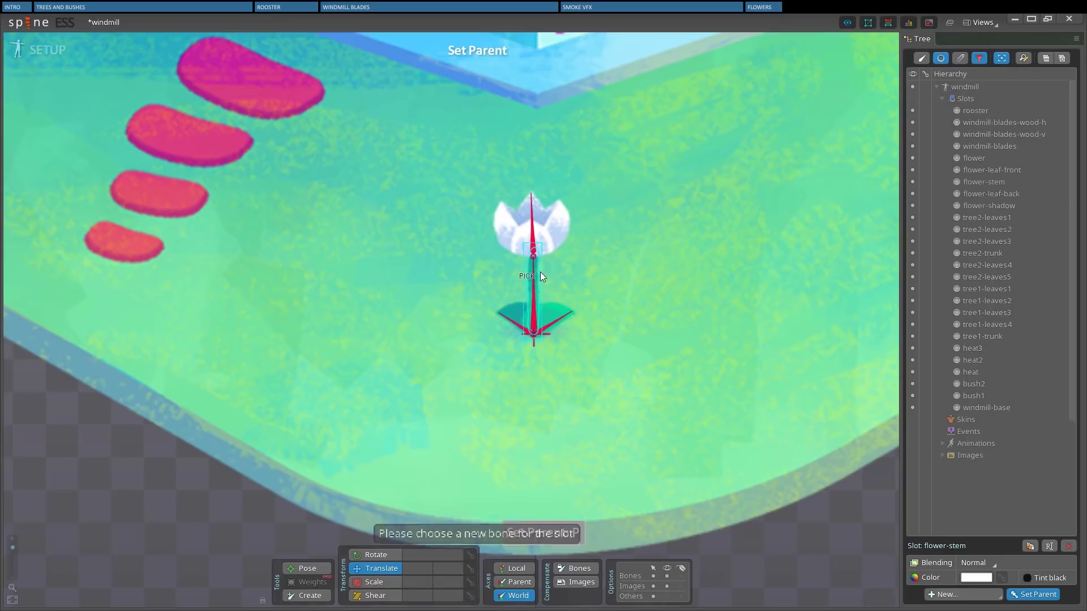
Step: Parent the flower-stem and flower slots to their matching bones, and show the full hierarchy again
click(539, 272)
click(544, 241)
key(p)
click(532, 240)
click(979, 58)
click(955, 205)
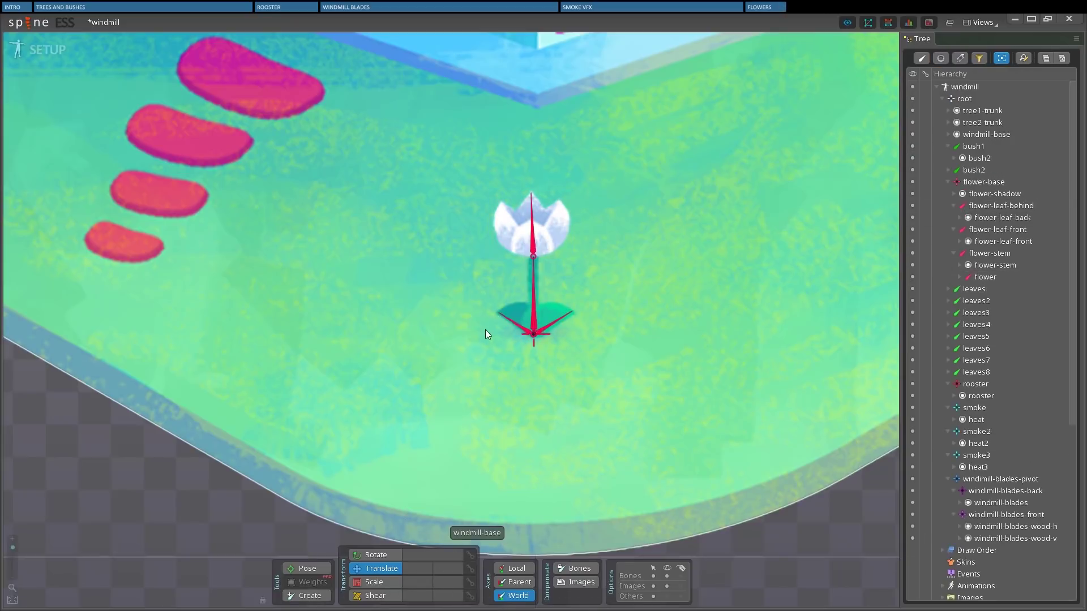
Step: In Animate mode at frame 0, rotate the flower-leaf-front bone slightly and the flower-leaf-behind bone to about 152 degrees
click(54, 47)
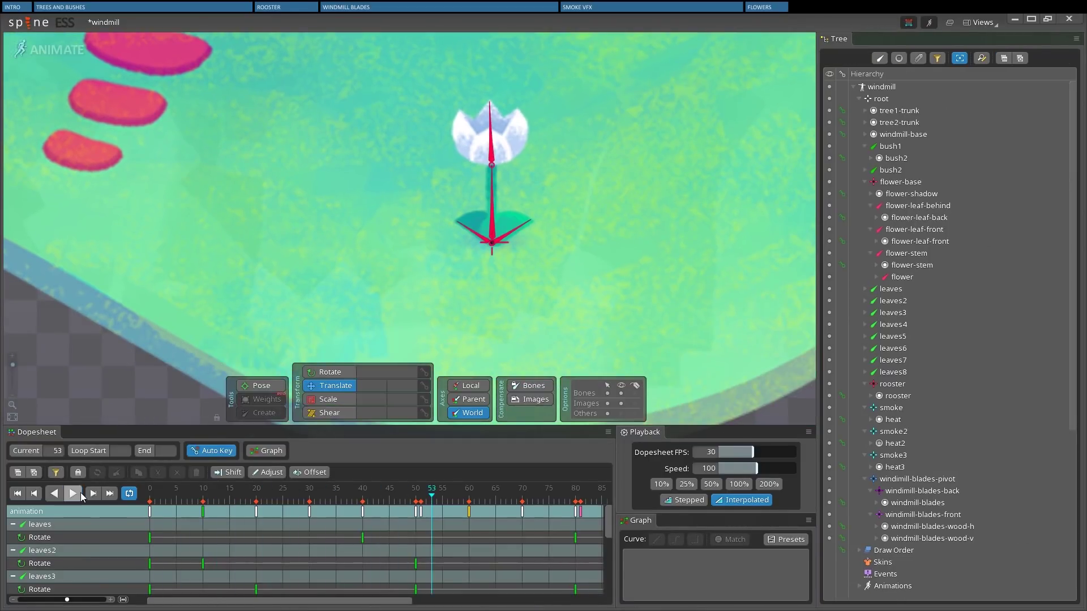
click(491, 216)
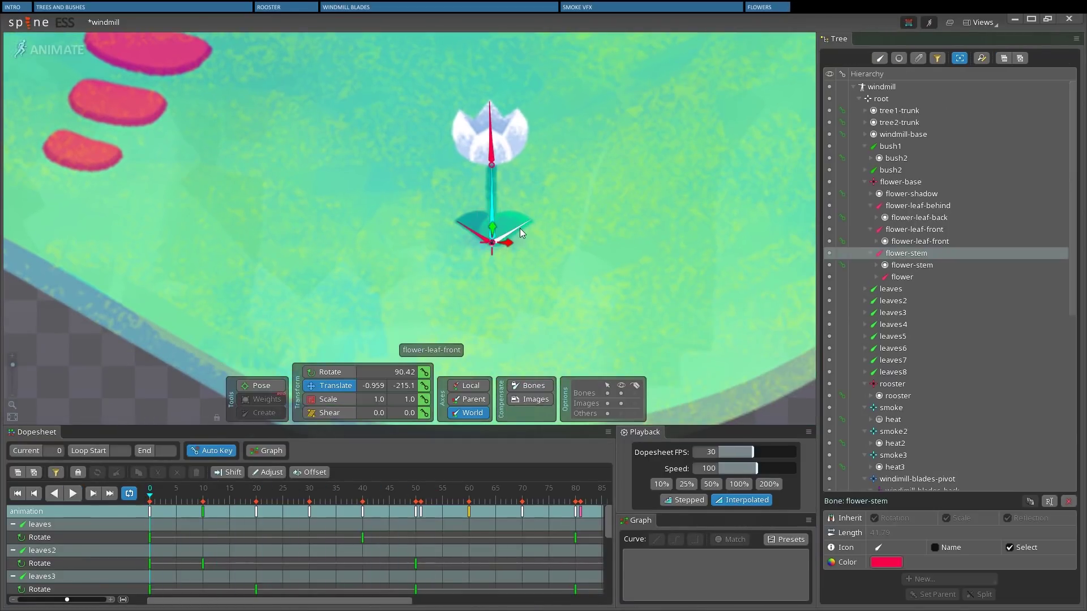
click(520, 229)
click(316, 369)
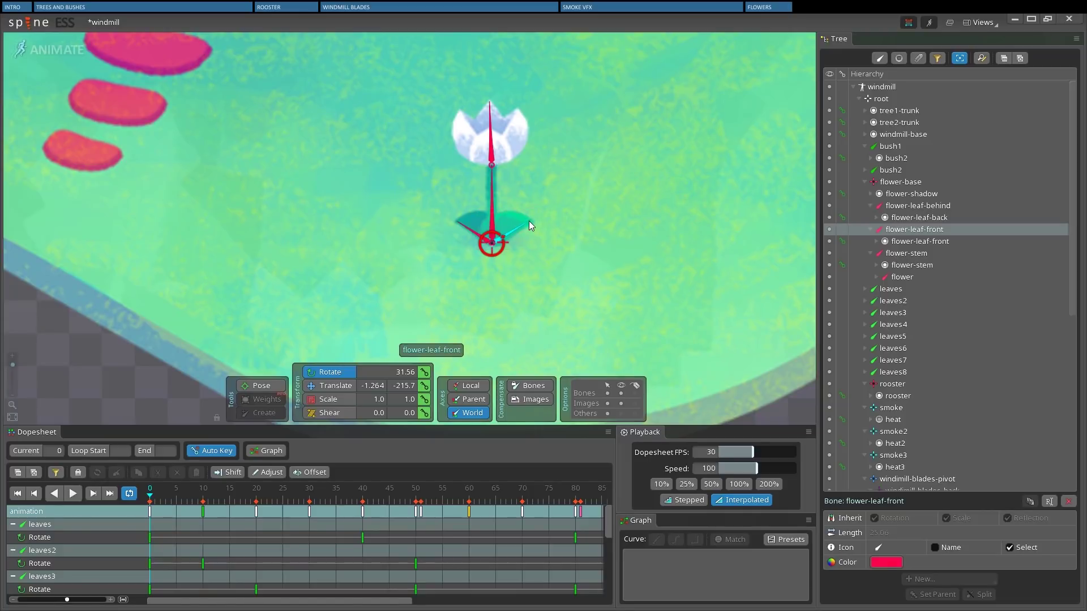
drag(530, 222, 461, 240)
click(466, 229)
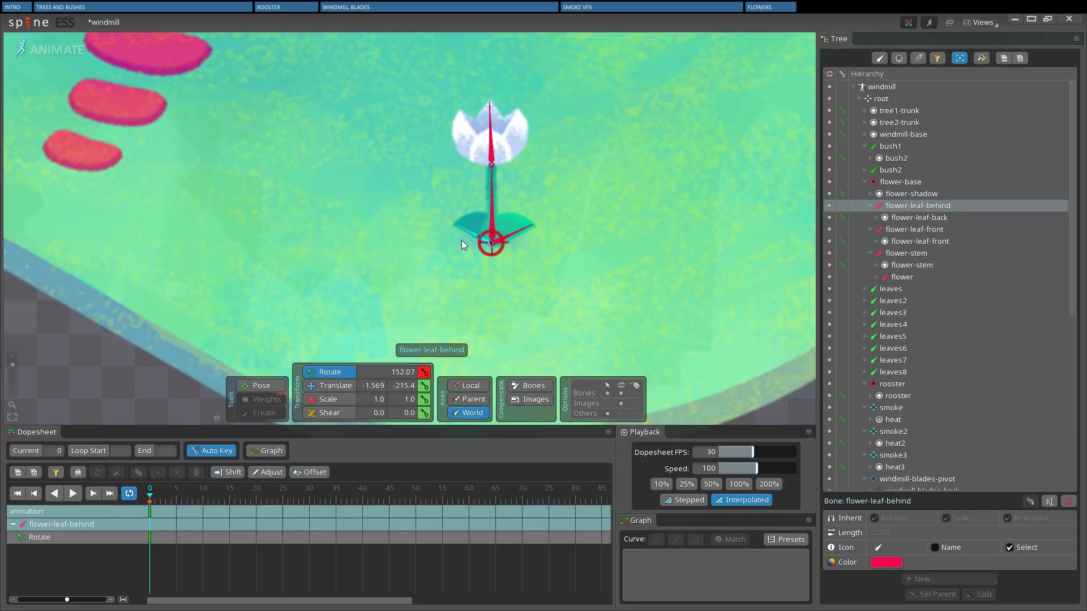
Step: At frame 0, rotate the flower bone to about 101 degrees and key the flower-stem bone's rotation
click(492, 198)
click(489, 121)
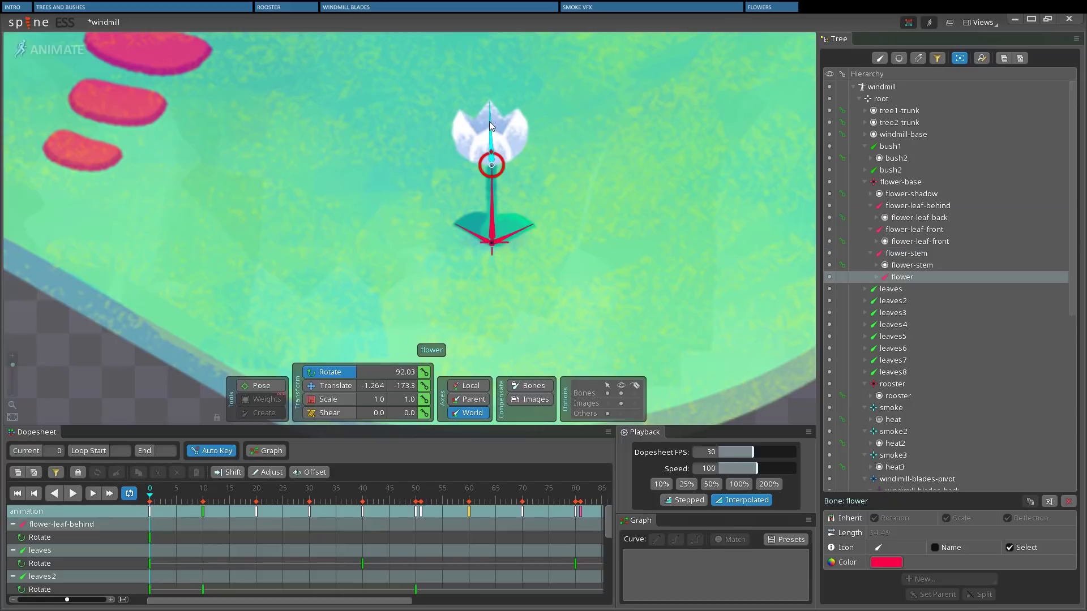
drag(489, 121, 480, 121)
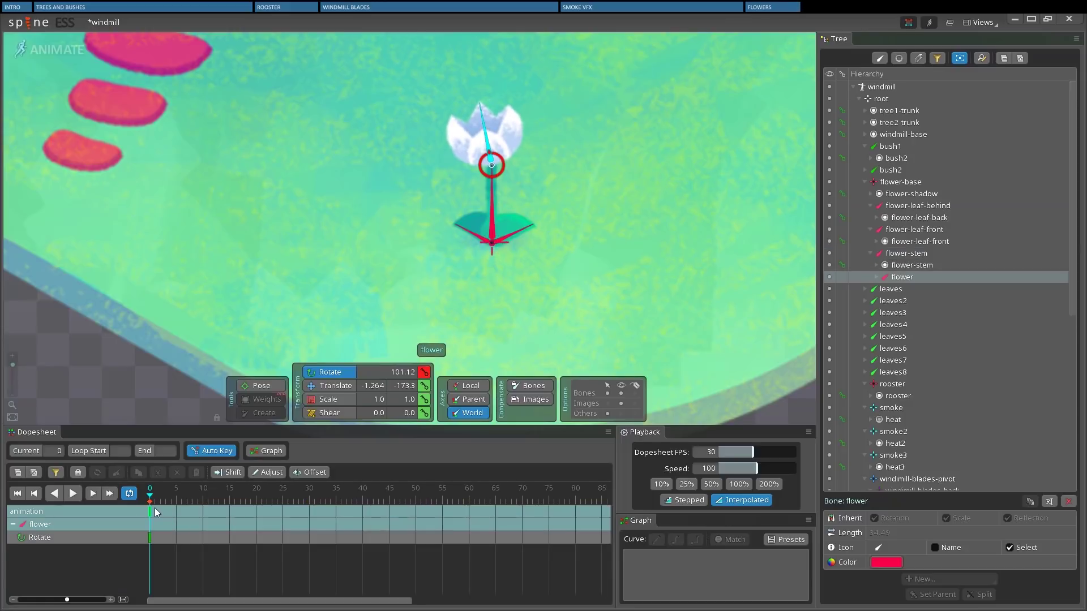
click(491, 227)
click(424, 372)
key(space)
Step: Select the two leaf bones, the stem and the flower bone, and key their rotation at frame 150
drag(421, 274, 491, 153)
ctrl+click(512, 236)
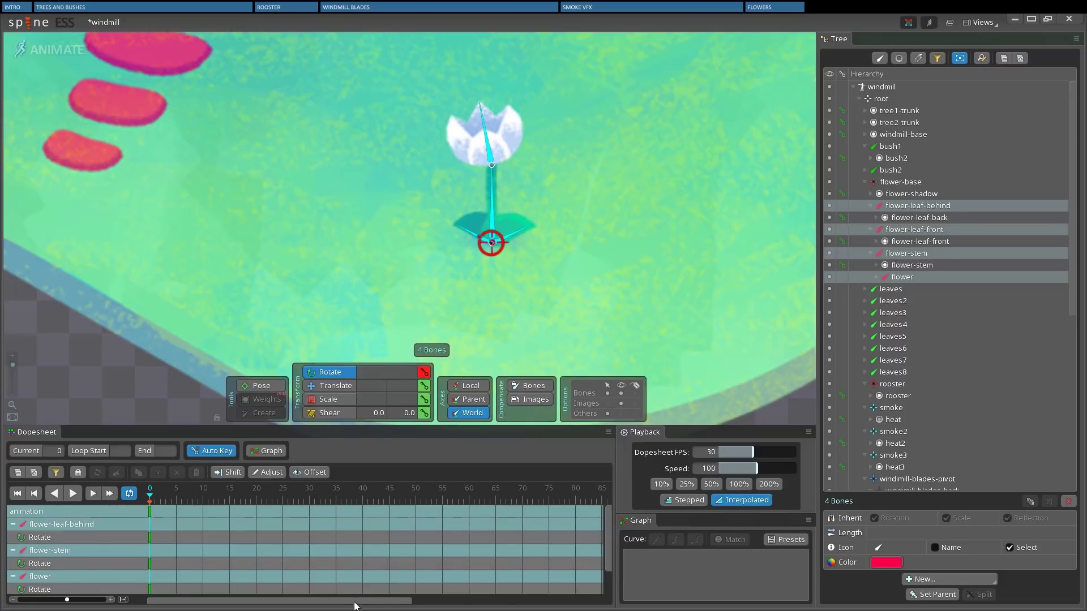
drag(354, 603, 590, 495)
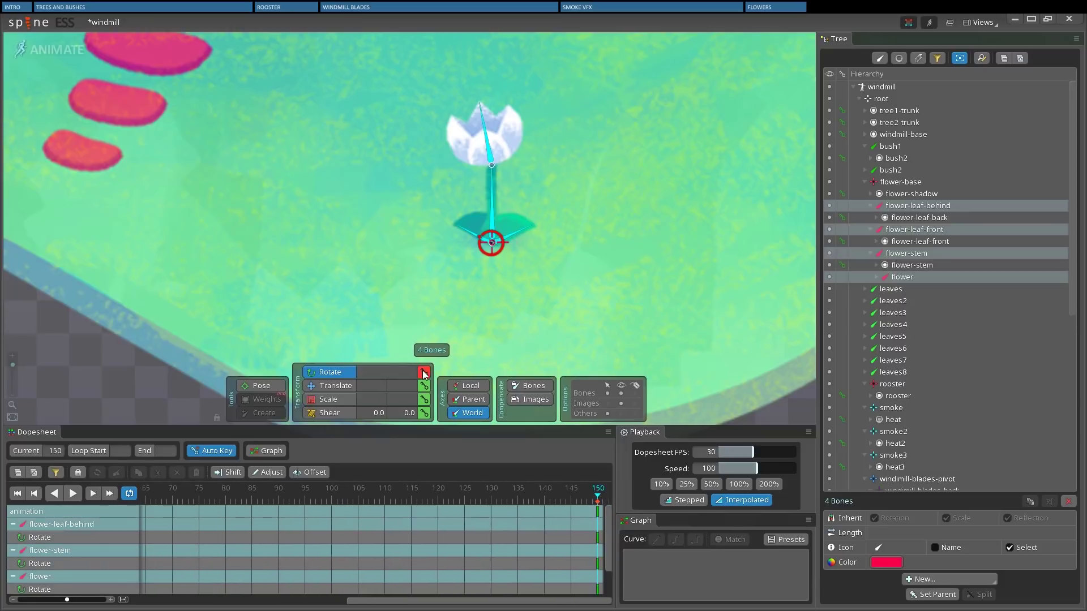
Step: Copy the four flower bones' frame 0 keys and paste them at about frames 38, 77 and 113
drag(13, 365, 12, 373)
drag(243, 105, 235, 192)
click(123, 599)
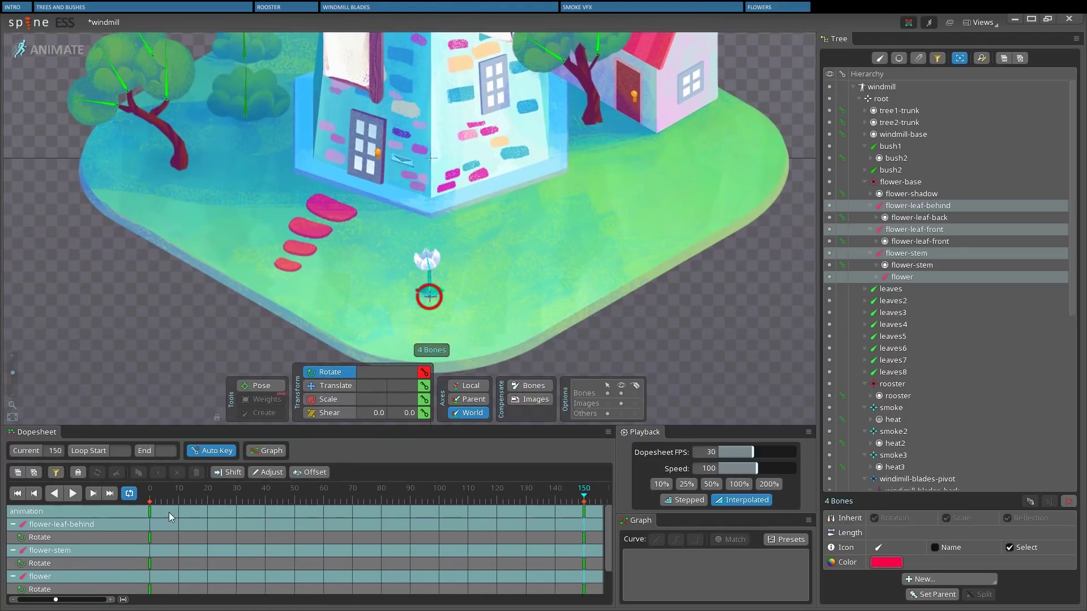
drag(167, 498, 259, 508)
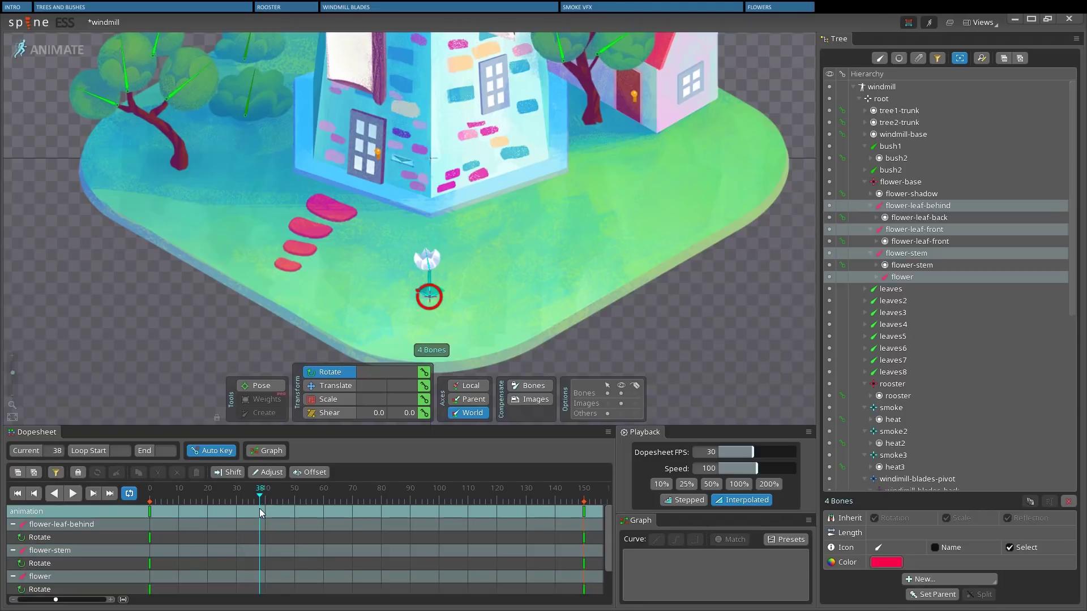
double_click(150, 512)
key(ctrl+c)
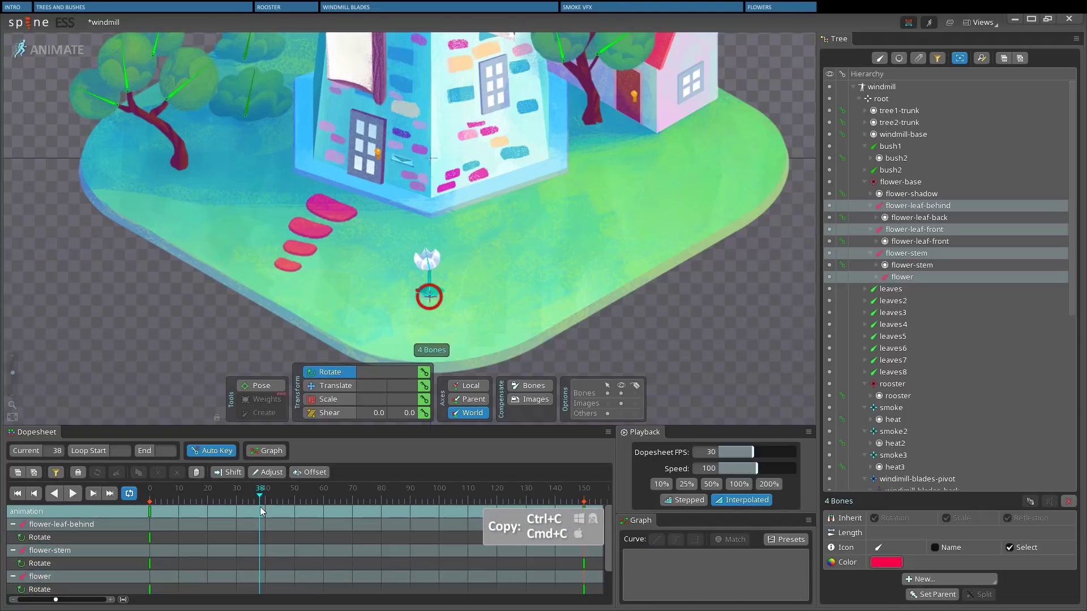
key(ctrl+v)
drag(330, 495, 477, 497)
key(ctrl+v)
key(ctrl+v)
Step: At frame 20, rotate the flower-stem bone so that the flower leans to the right
click(209, 498)
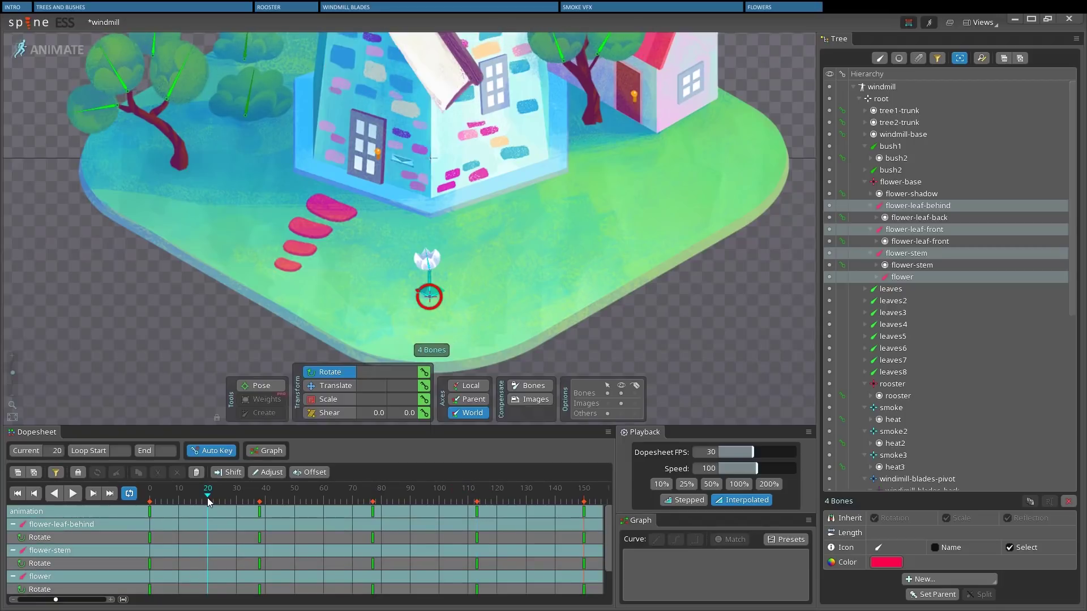
click(429, 275)
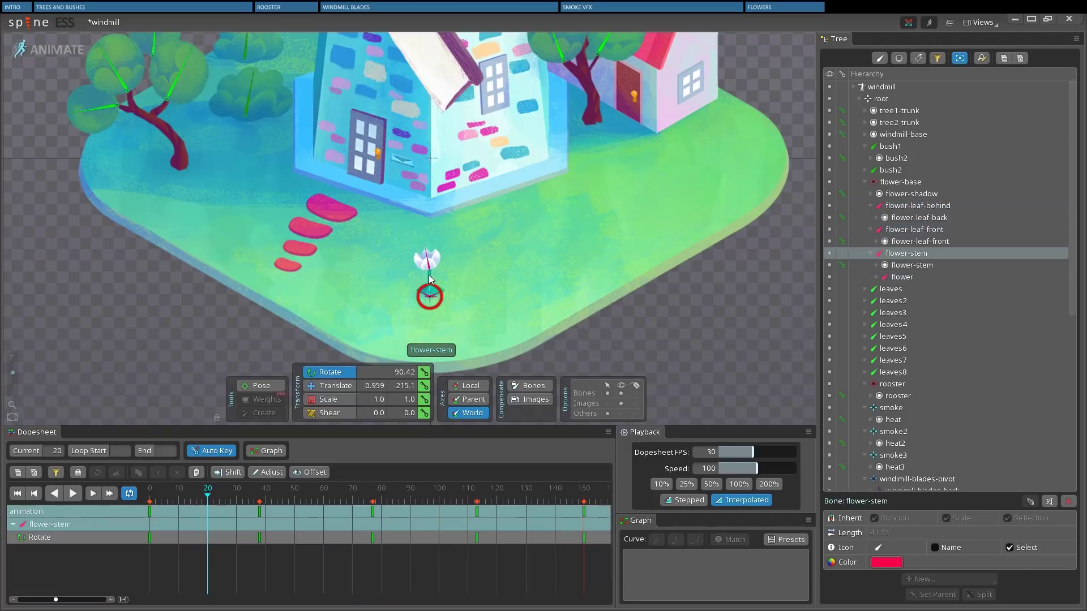
scroll(418, 221, up, 4)
drag(484, 271, 449, 117)
drag(411, 189, 419, 195)
Step: At frame 20, tilt the flower bone further right and rotate both leaf bones, scrubbing the timeline to check the motion
click(428, 154)
drag(435, 150, 448, 163)
mouse_move(436, 221)
mouse_down()
mouse_move(437, 229)
mouse_move(432, 214)
mouse_move(394, 218)
mouse_move(431, 213)
mouse_up()
click(428, 214)
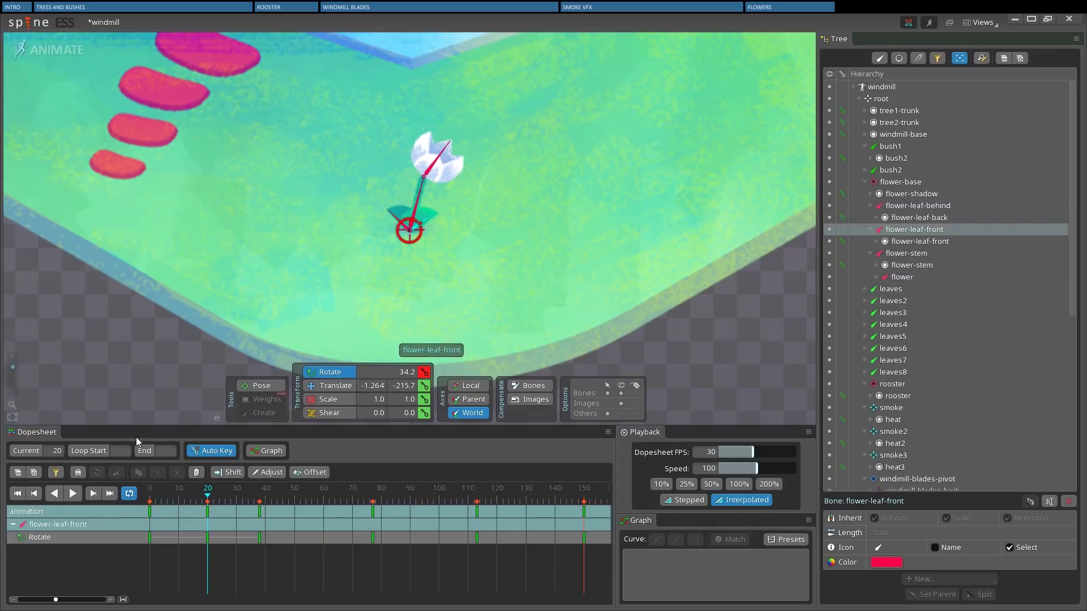
click(181, 496)
drag(180, 494, 204, 493)
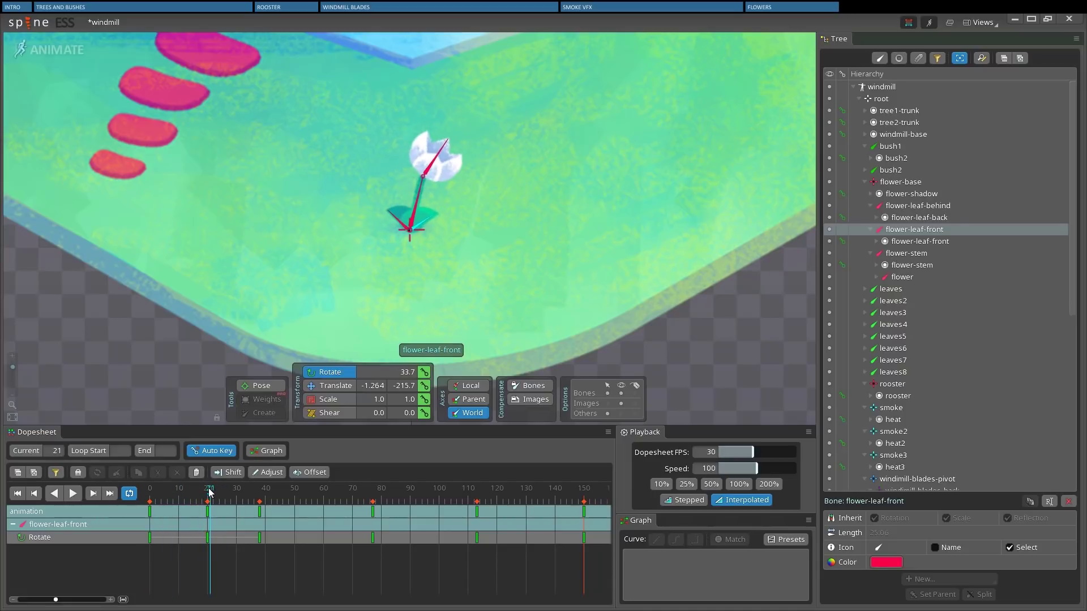
Step: Show only bones in the hierarchy, select the leaf, stem and flower bones, and copy their frame 20 keys
click(880, 58)
click(890, 146)
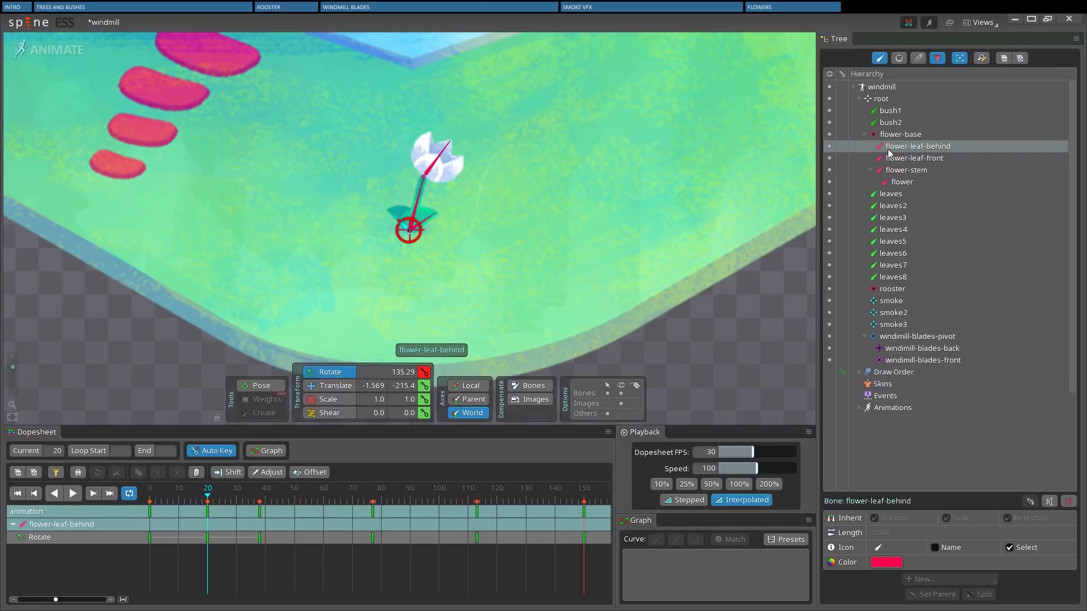
shift+click(901, 182)
click(208, 510)
click(209, 510)
key(ctrl+c)
Step: Paste the flower bones' frame 20 keys at about frames 58, 95 and 133
click(321, 497)
drag(12, 367, 14, 373)
drag(243, 95, 224, 172)
click(208, 512)
click(317, 511)
key(ctrl+v)
click(424, 511)
key(ctrl+v)
click(535, 499)
key(ctrl+v)
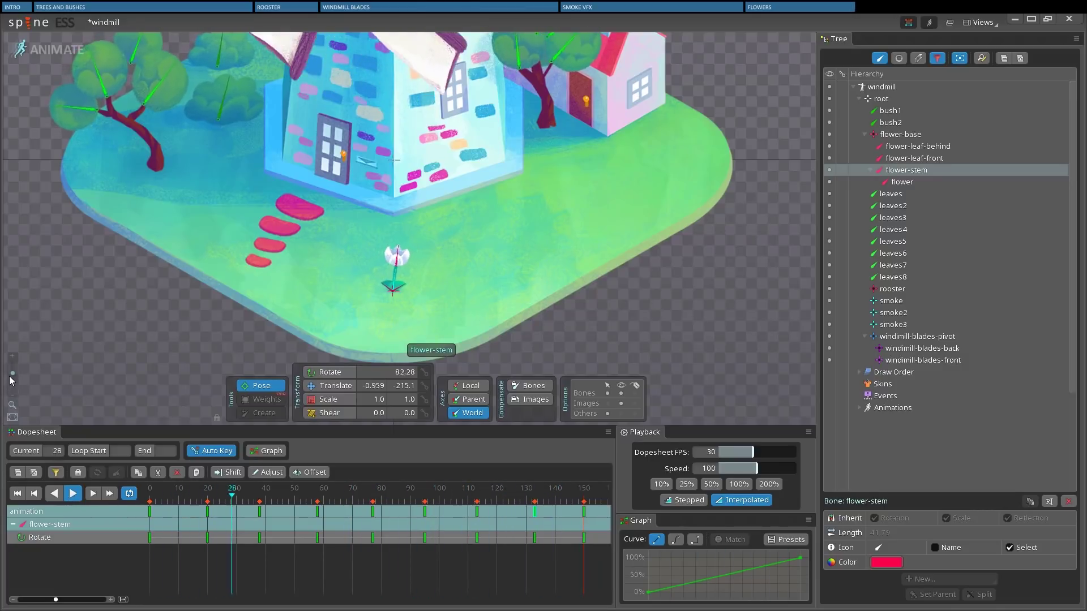
Step: Apply a Bezier curve to all keys of the leaf, stem and flower bones, and play the animation to check the sway
drag(11, 374, 12, 380)
drag(137, 167, 138, 218)
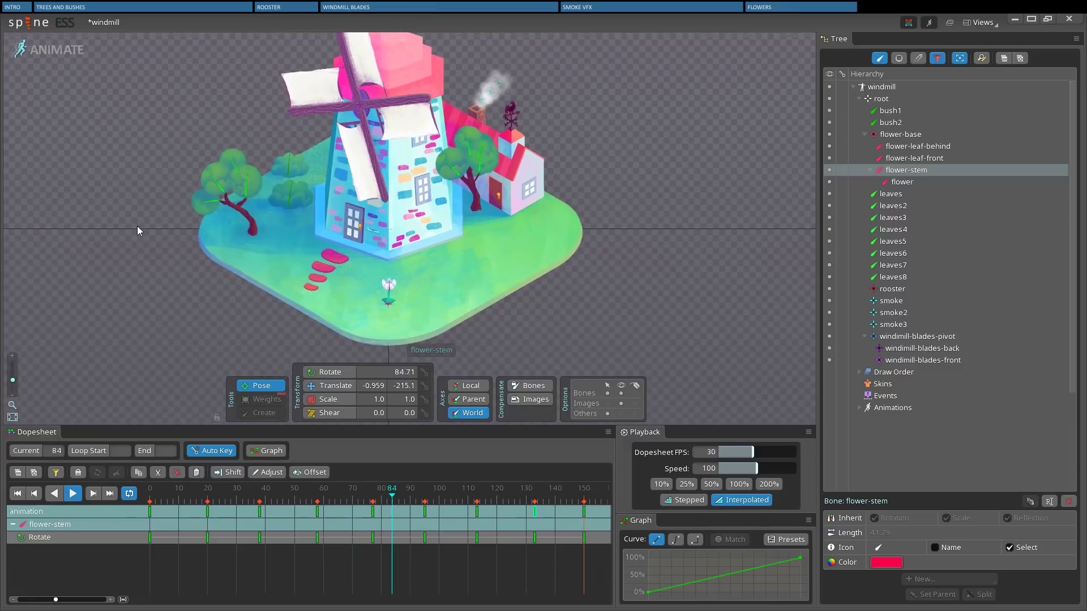
click(171, 559)
click(917, 146)
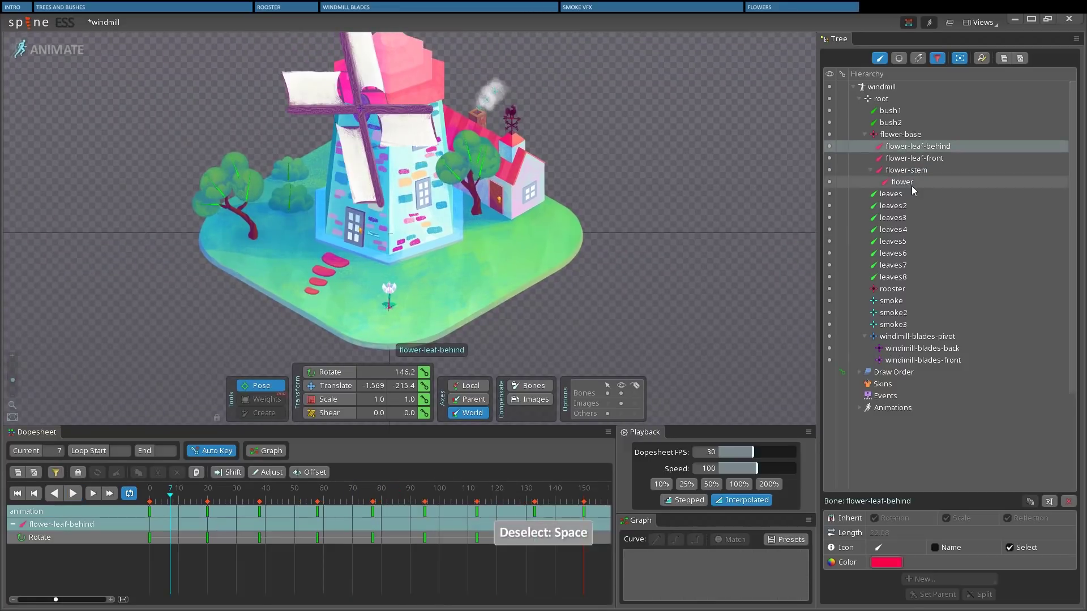
shift+click(901, 181)
drag(175, 493, 141, 502)
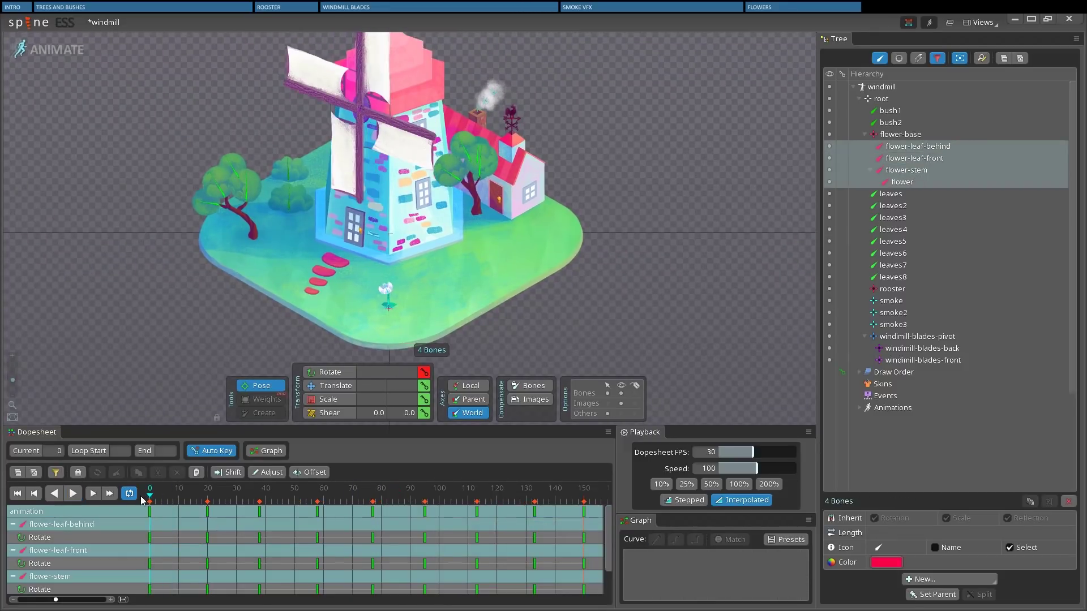
drag(468, 510, 135, 503)
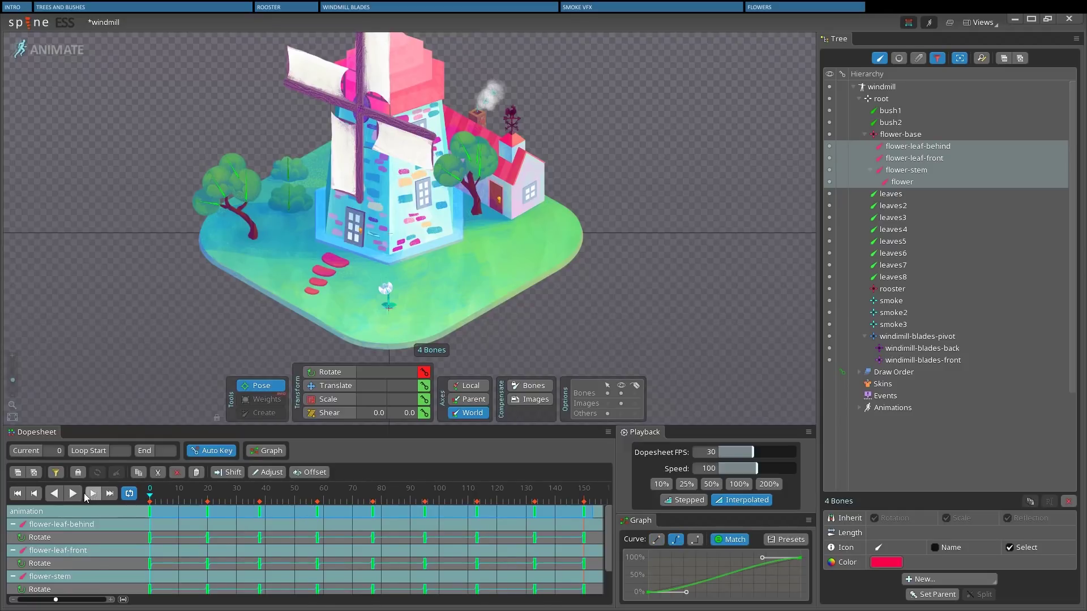
click(78, 495)
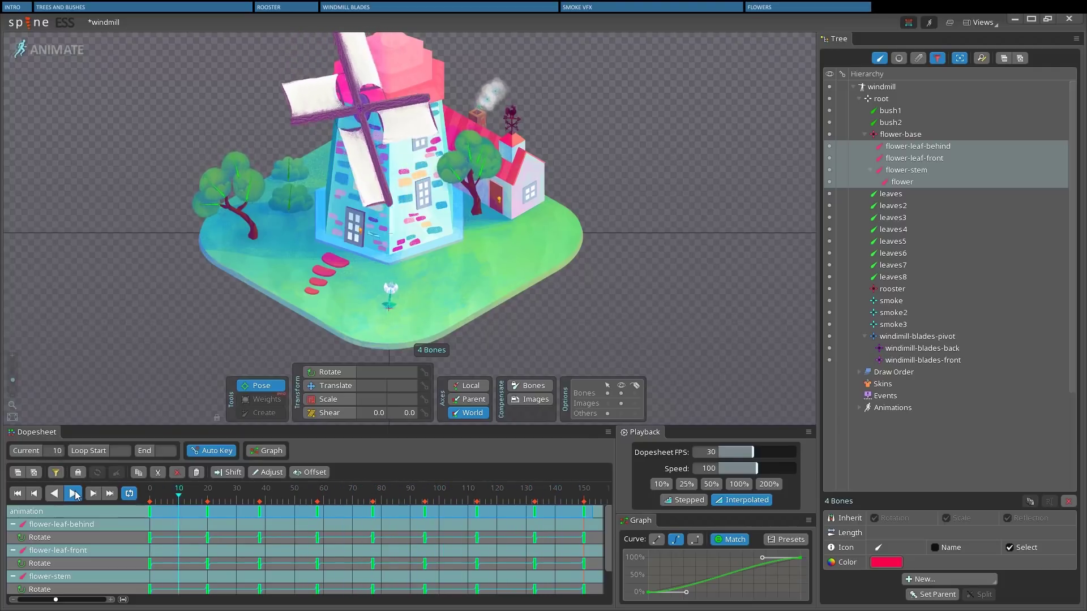
click(74, 495)
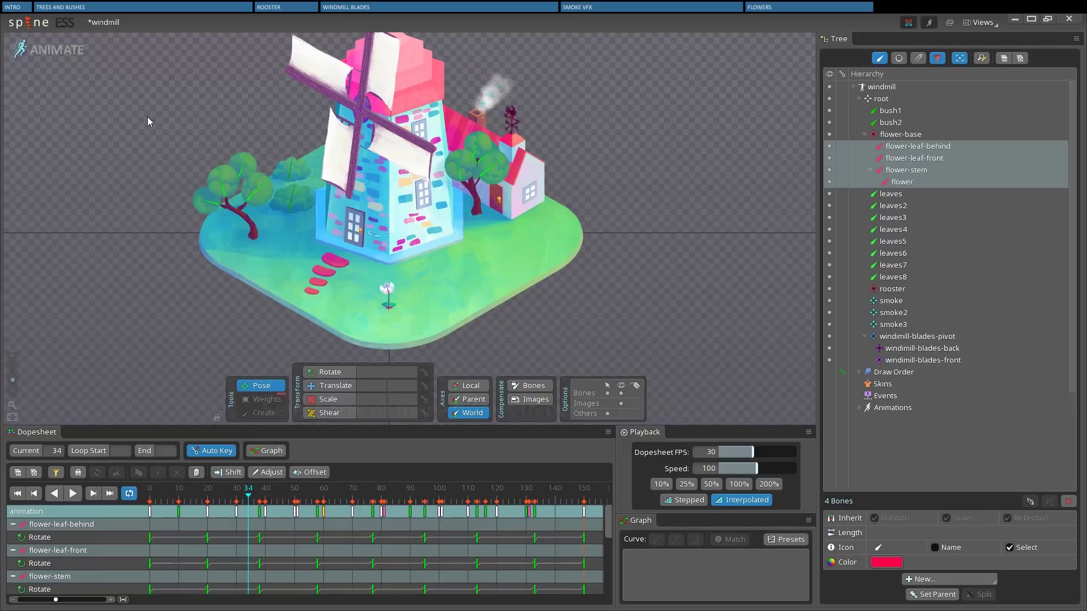
Step: Select both bush bones and all eight leaves bones, apply a Bezier curve to all their keys, and play the animation
drag(161, 123, 304, 208)
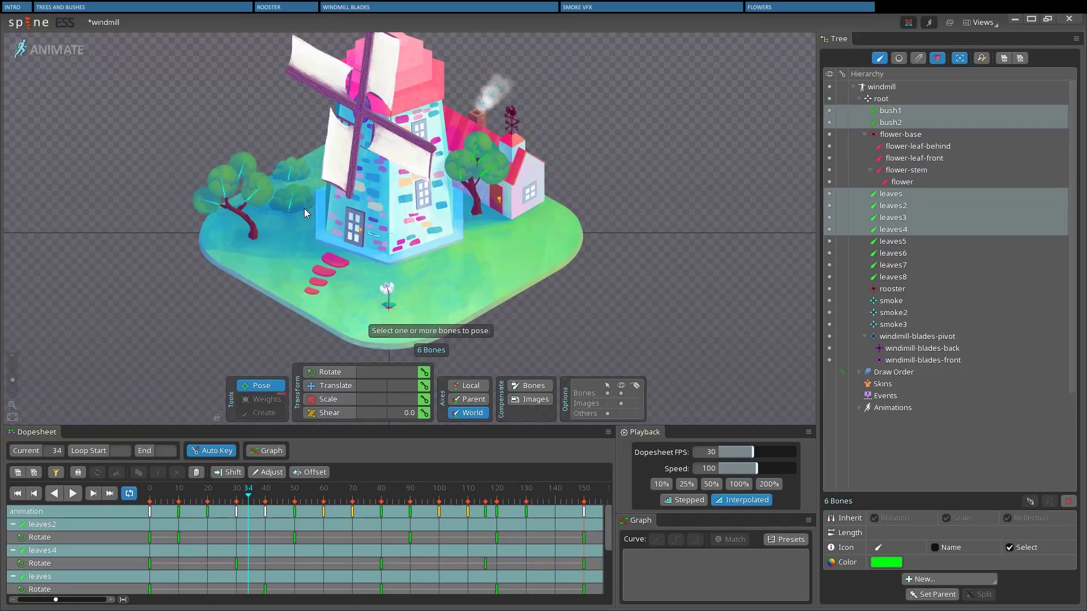
ctrl+click(458, 170)
ctrl+click(476, 149)
ctrl+click(481, 164)
ctrl+click(493, 161)
drag(591, 511, 287, 518)
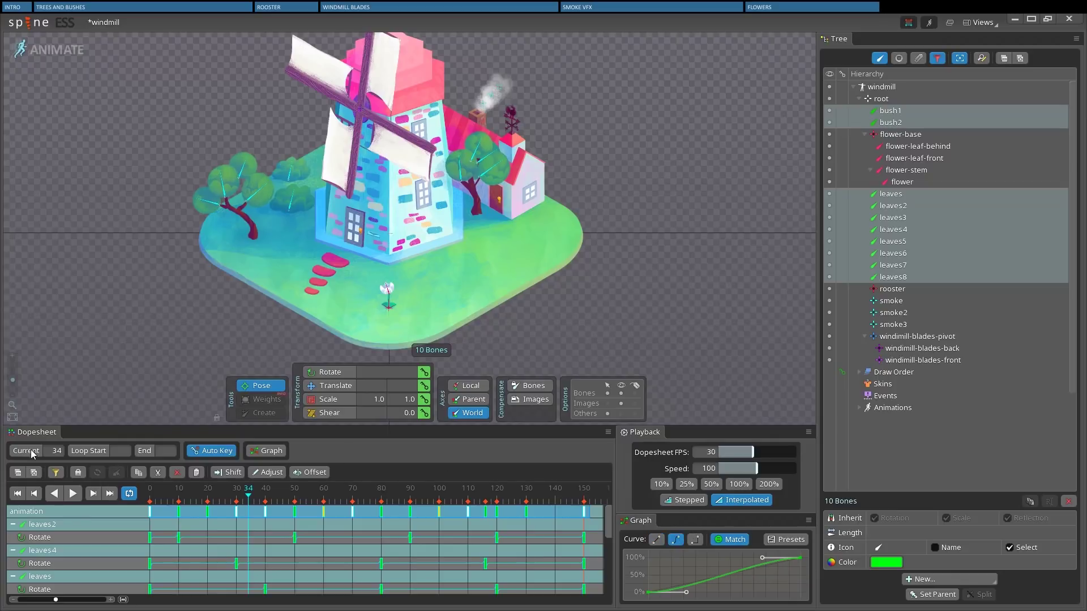
click(150, 537)
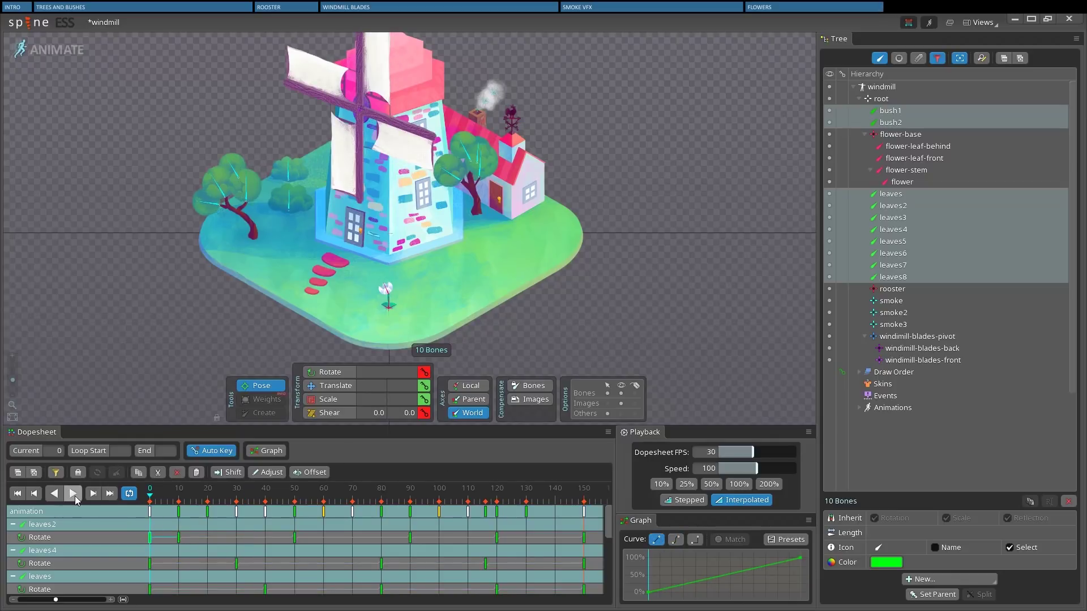
click(73, 493)
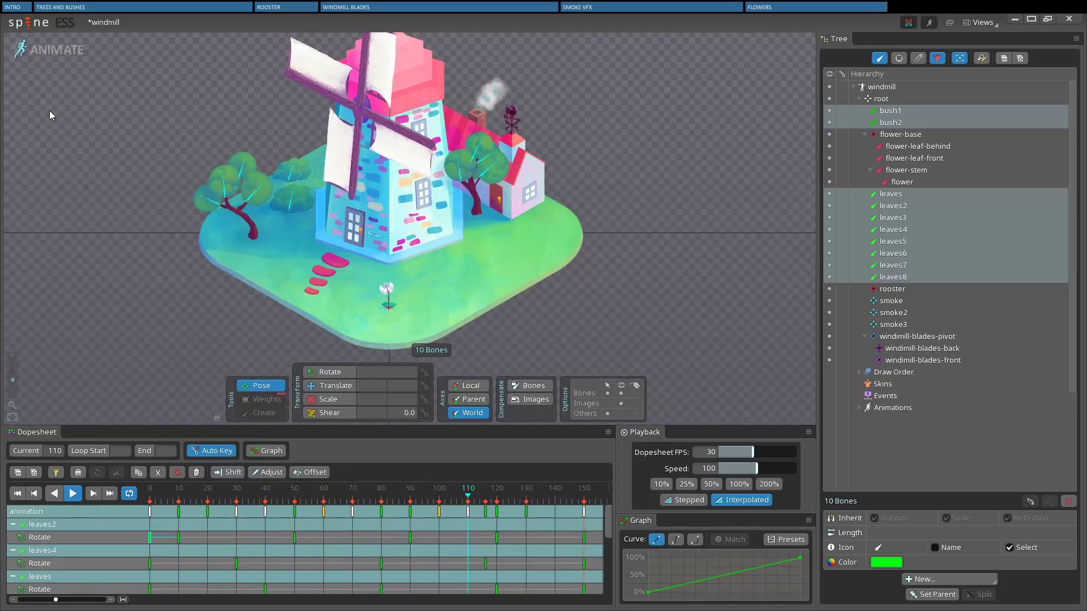
Step: Switch to Setup mode and duplicate the flower-base bone together with its leaf, stem and flower bones
click(50, 50)
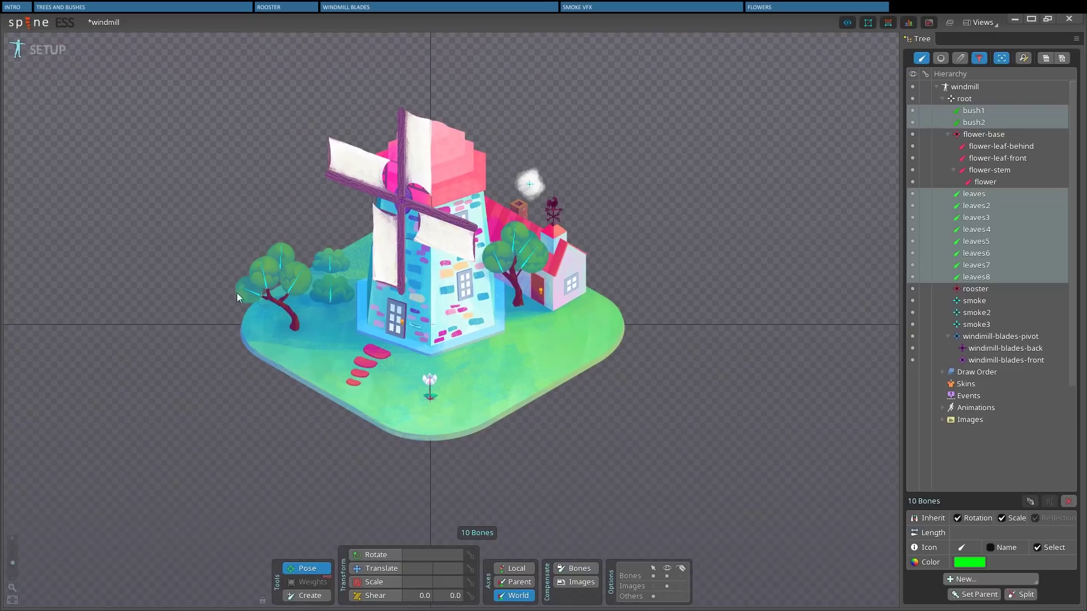
click(429, 402)
key(v)
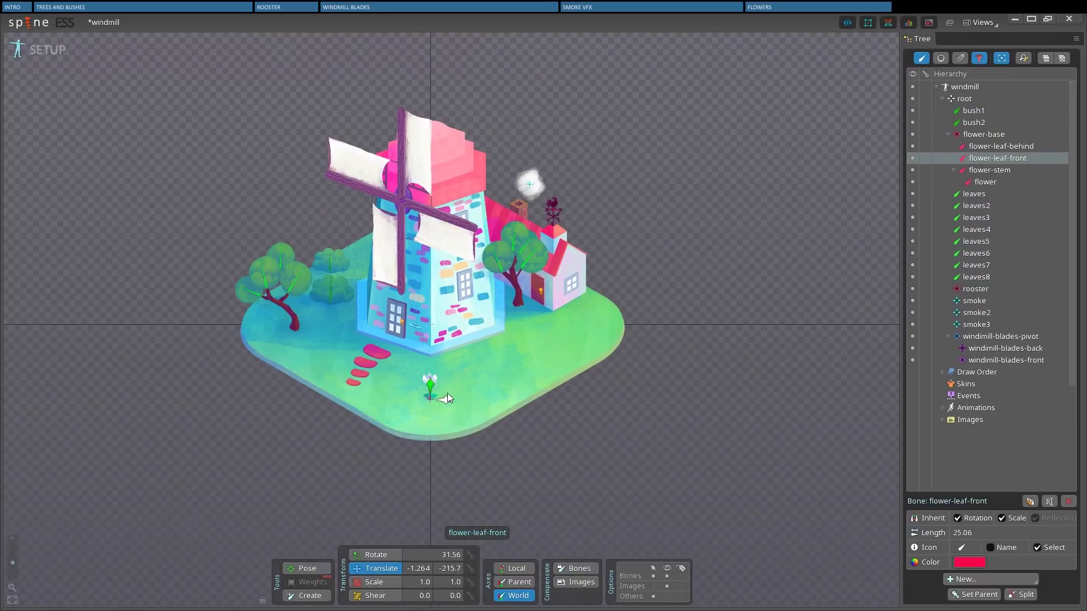
click(430, 401)
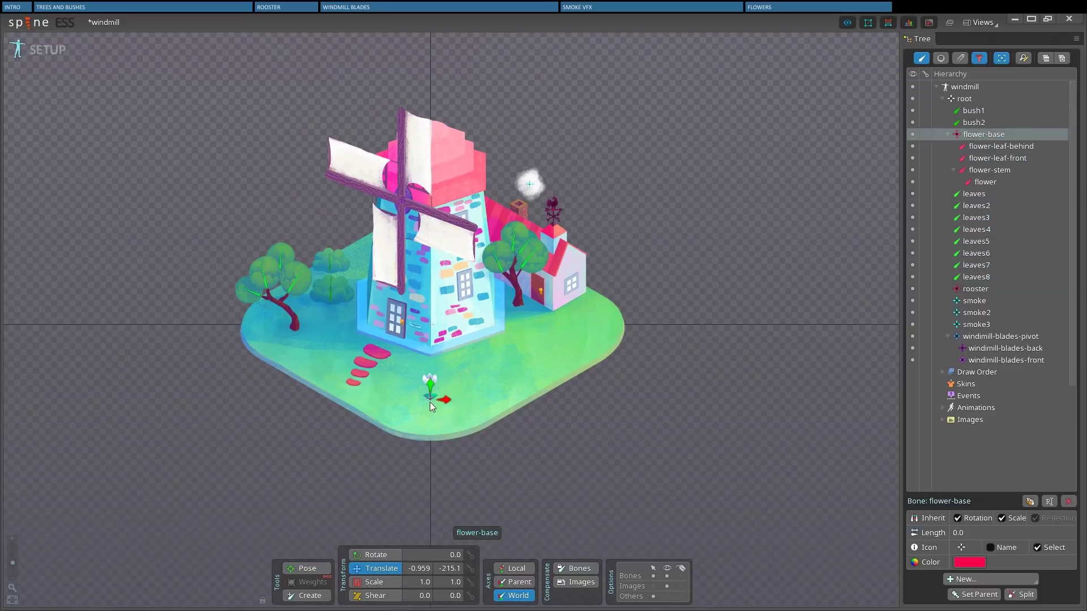
click(1030, 501)
click(872, 497)
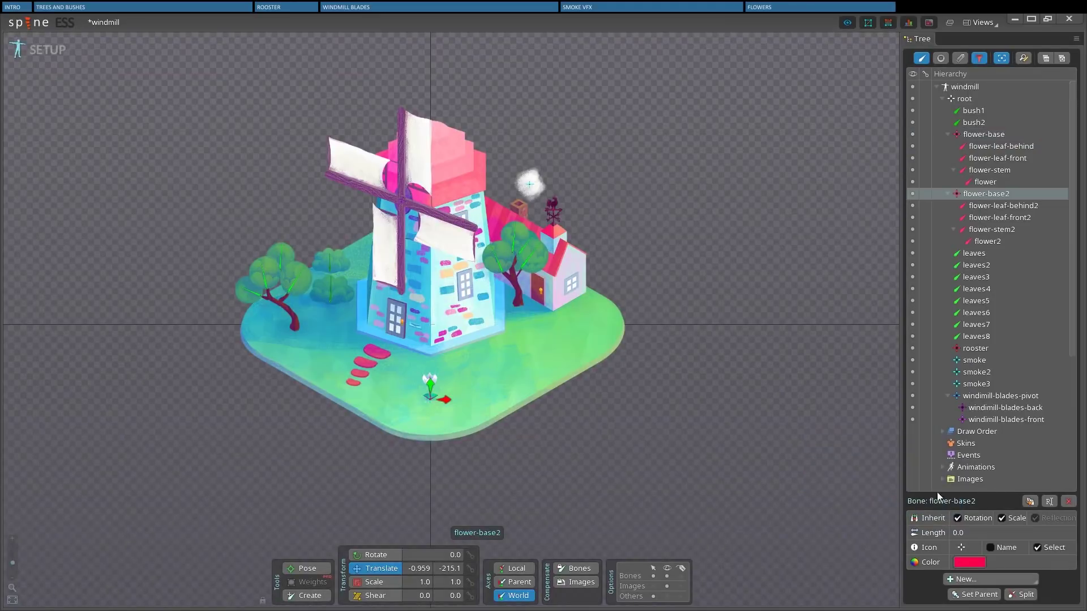
Step: Duplicate the flower-base hierarchy thirteen more times, up to flower-base15
click(1028, 501)
key(Return)
click(1028, 501)
key(Return)
click(1028, 501)
key(Return)
click(947, 372)
click(1030, 501)
key(Return)
click(1030, 501)
key(Return)
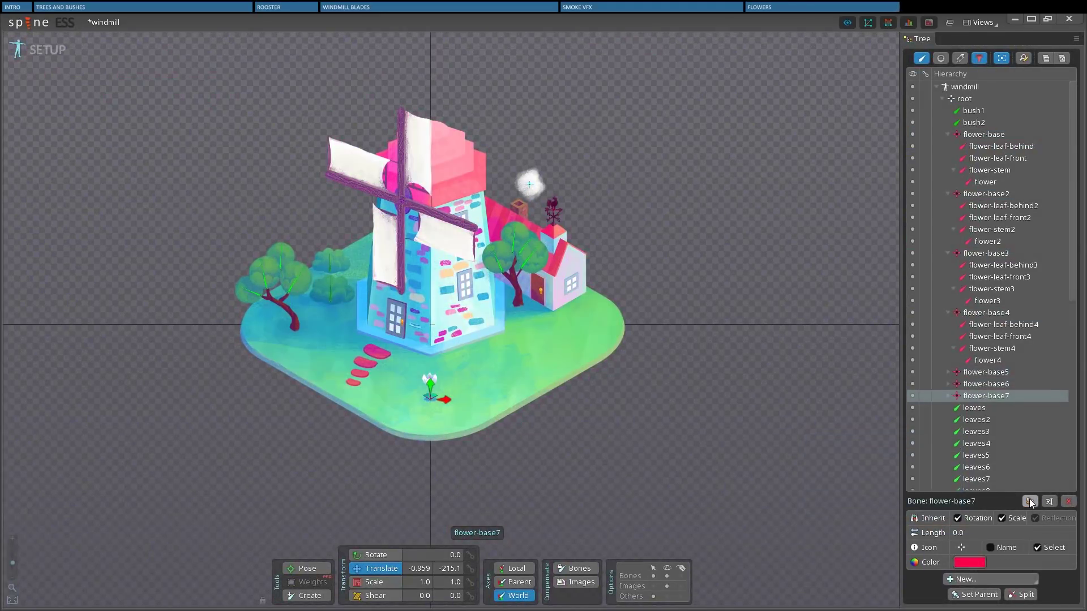
click(1029, 501)
key(Return)
click(1030, 500)
key(Return)
click(1029, 501)
key(Return)
click(1030, 501)
key(Return)
click(1030, 502)
key(Return)
click(1029, 501)
key(Return)
click(1029, 502)
key(Return)
click(1029, 501)
key(Return)
Step: Collapse the remaining expanded flower-base branches in the hierarchy
click(948, 258)
click(947, 199)
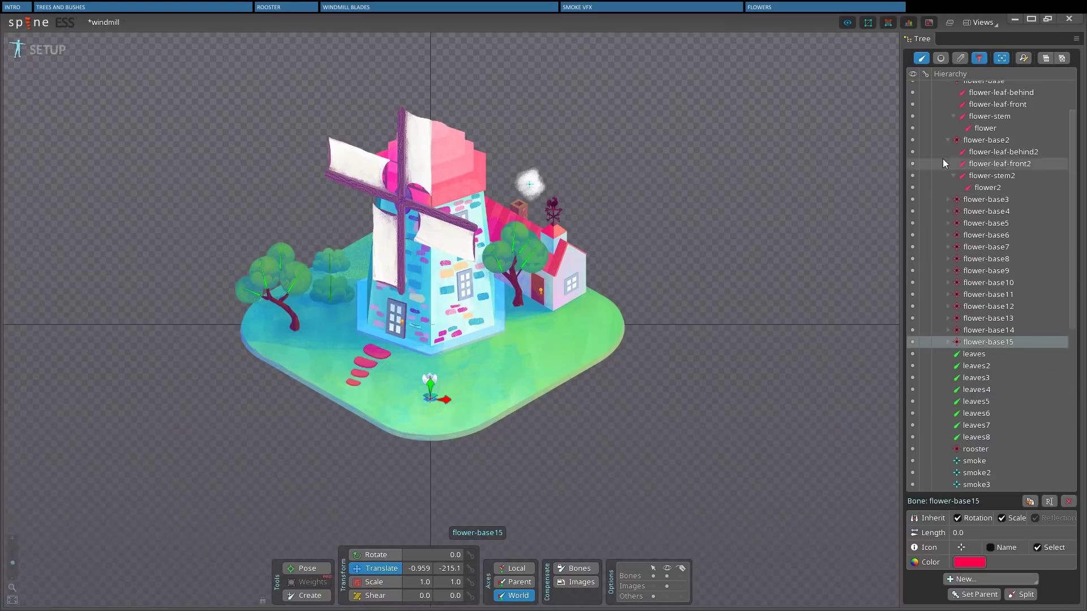
click(947, 140)
scroll(1072, 138, up, 3)
click(947, 134)
Step: Move flower-base through flower-base5 into a diagonal row on the grass in front of the windmill's right side
click(969, 135)
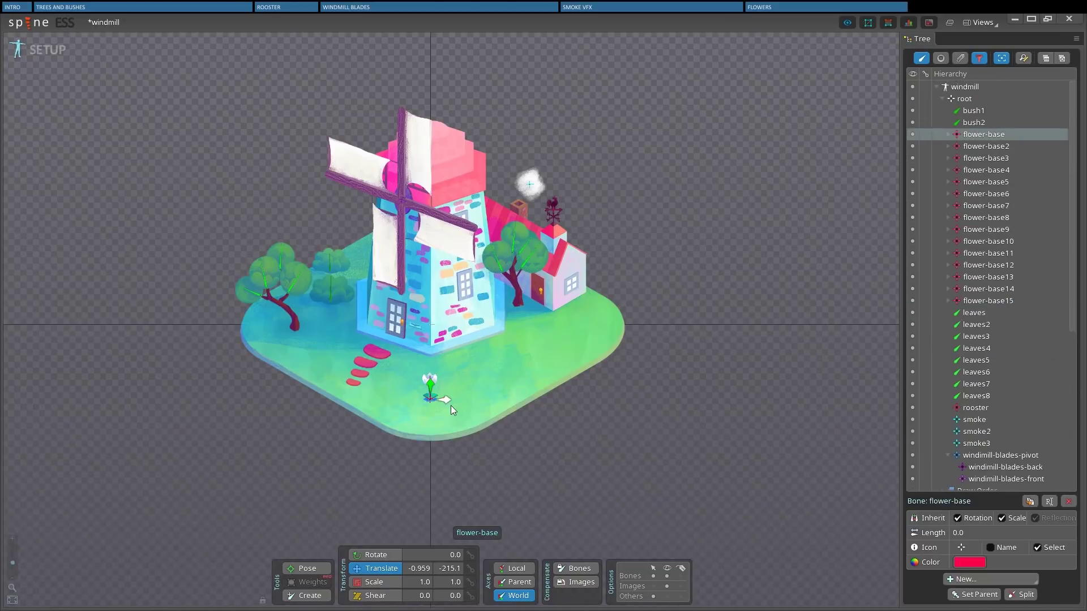
drag(517, 352, 523, 351)
drag(12, 563, 12, 556)
click(987, 146)
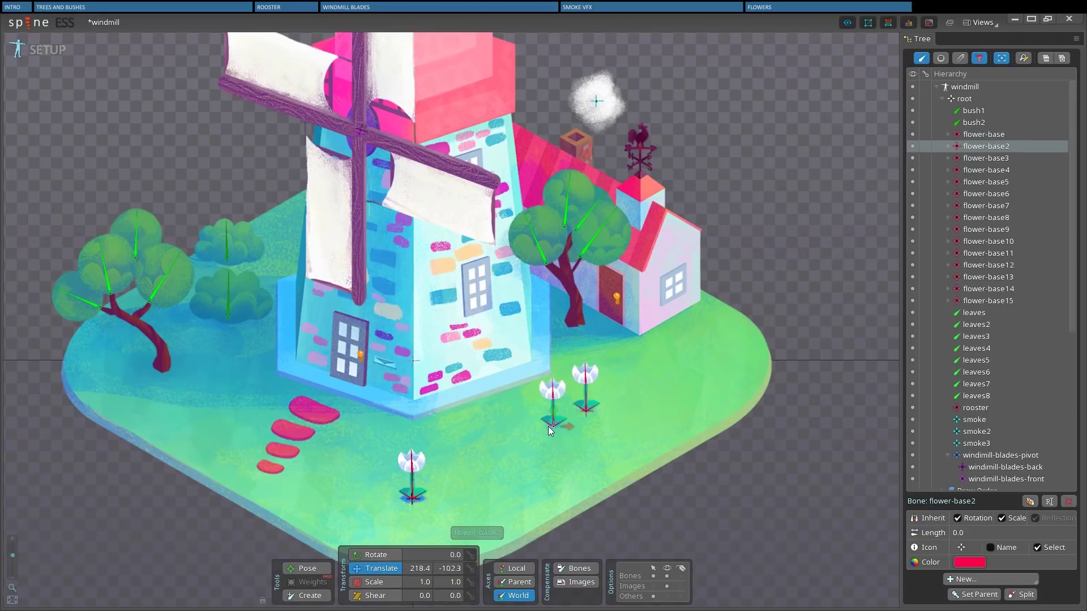
drag(416, 503, 511, 450)
click(412, 500)
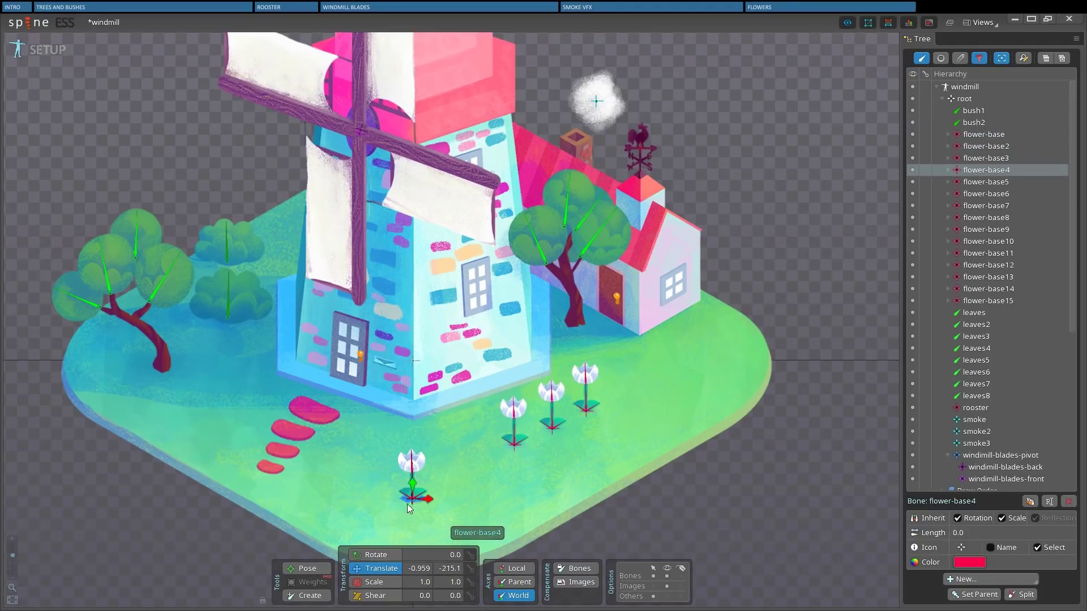
click(986, 184)
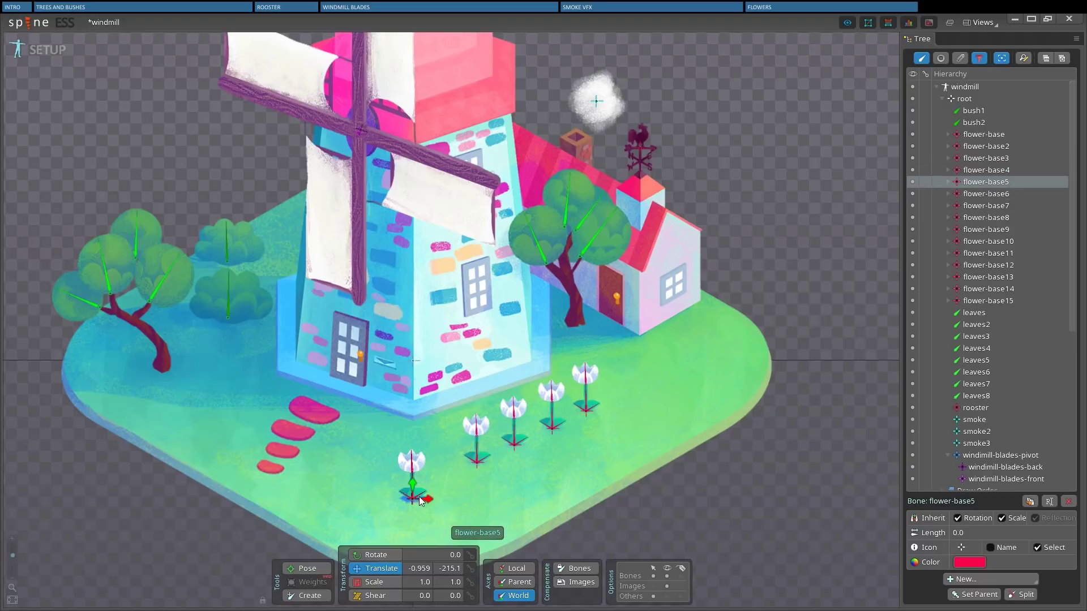
Step: Move flower-base6 through flower-base10 into a second diagonal row in front of the first row of flowers
drag(412, 499, 609, 437)
click(962, 194)
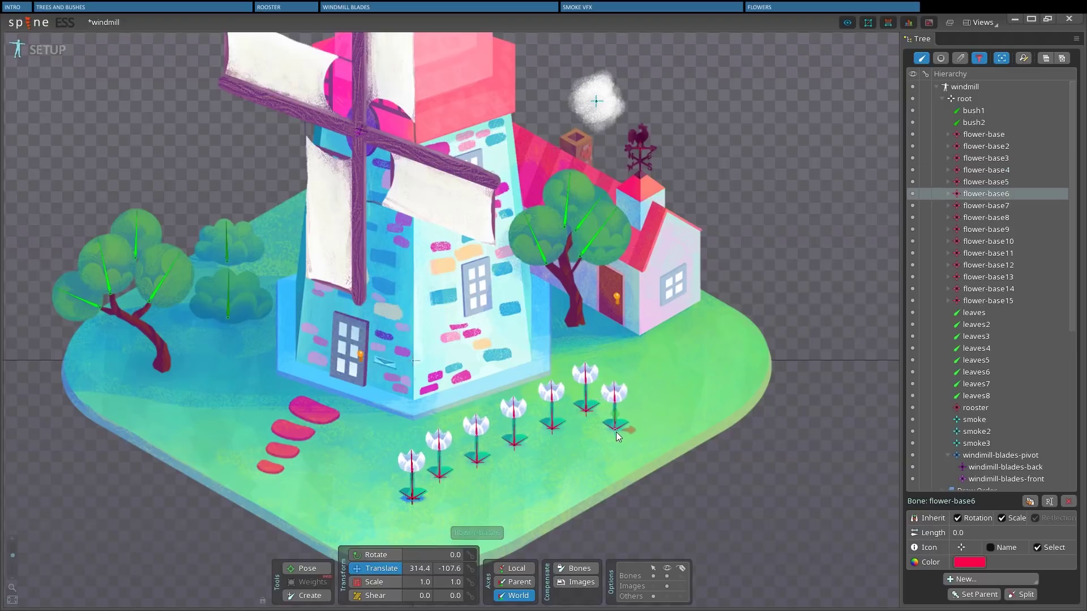
click(954, 207)
drag(404, 505, 571, 450)
click(973, 218)
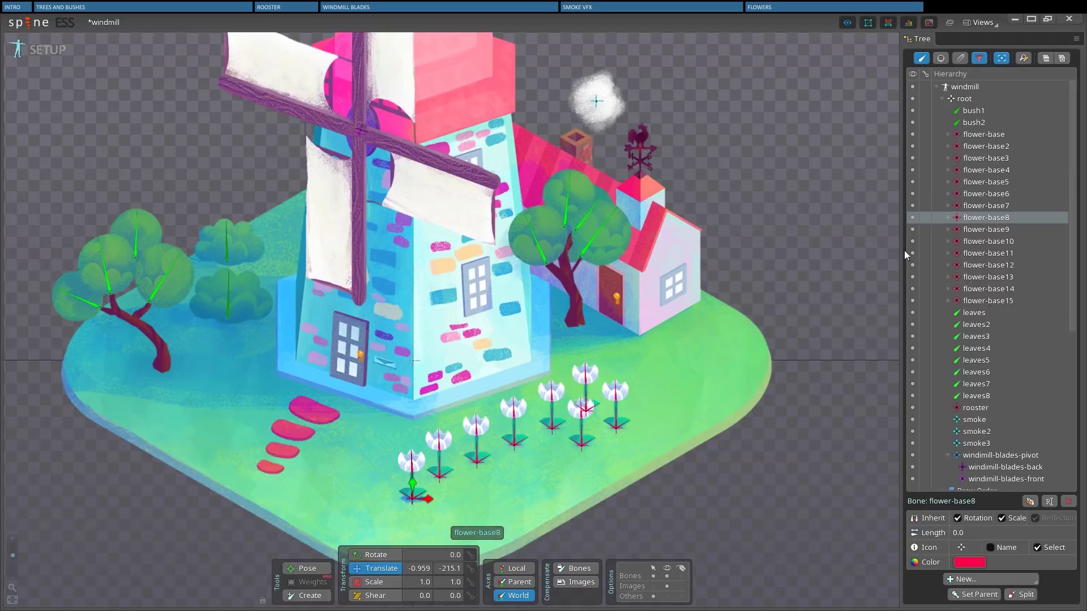
click(411, 491)
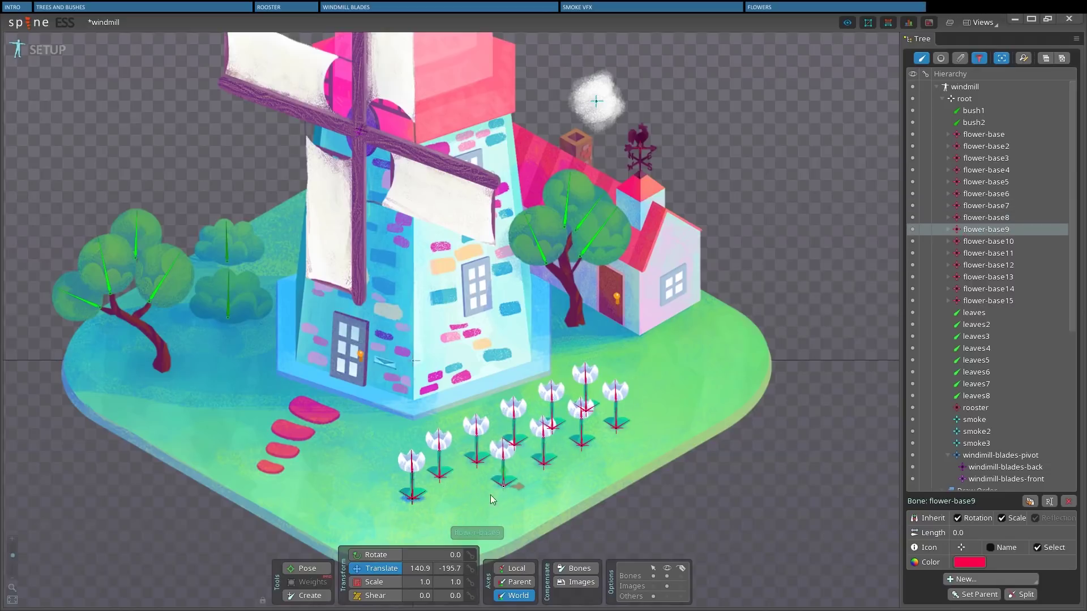
click(969, 241)
drag(428, 509, 514, 487)
Step: Place flower-base11 to flower-base13 on the grass left of the stepping stones, and flower-base14 and flower-base15 to their right
click(988, 253)
drag(415, 497, 210, 426)
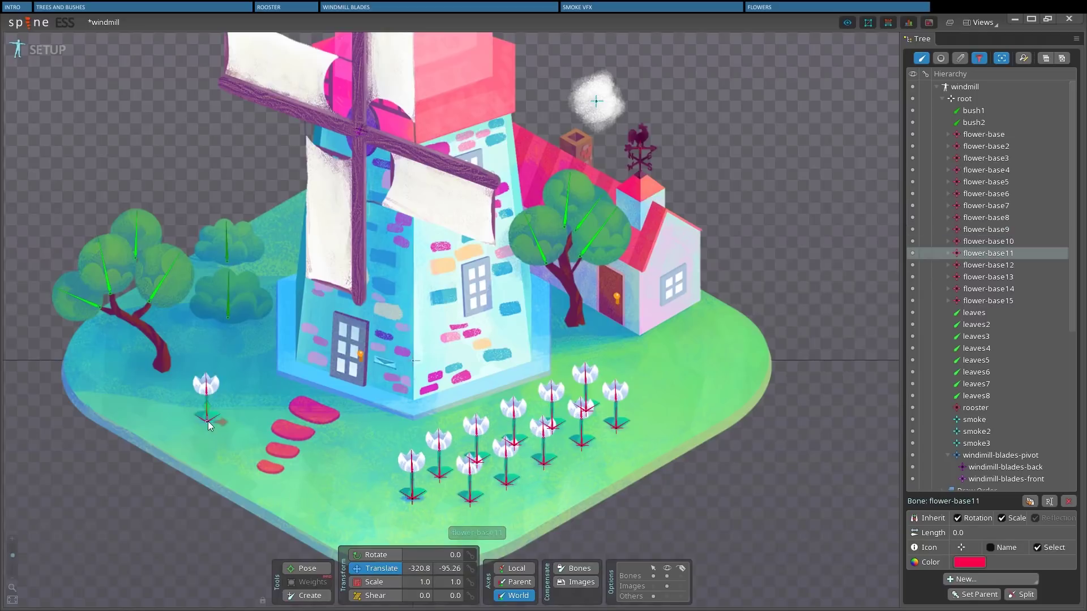
click(405, 503)
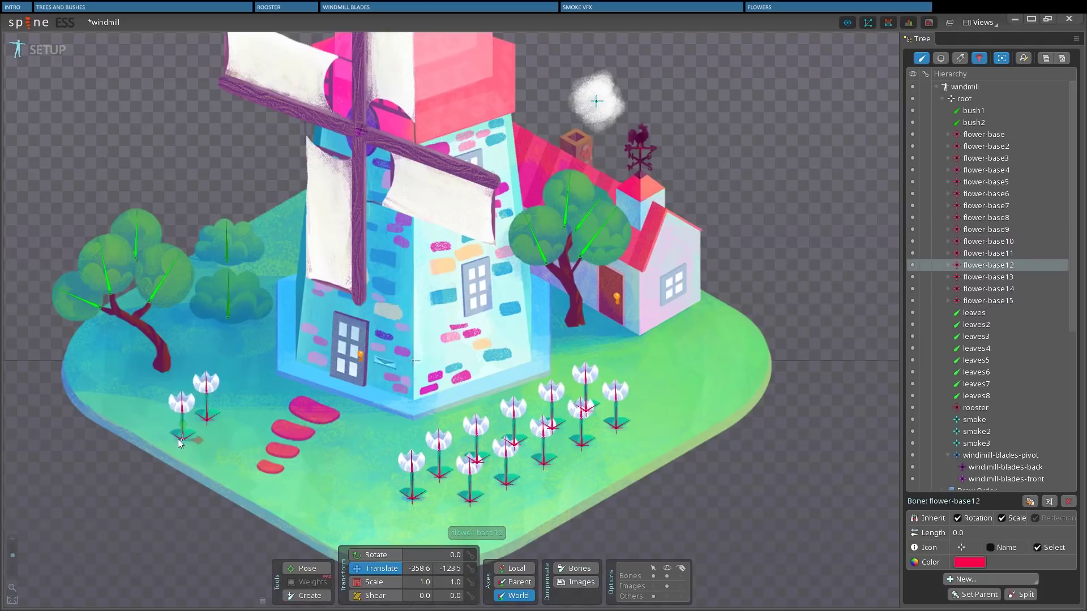
drag(212, 423, 227, 411)
click(417, 497)
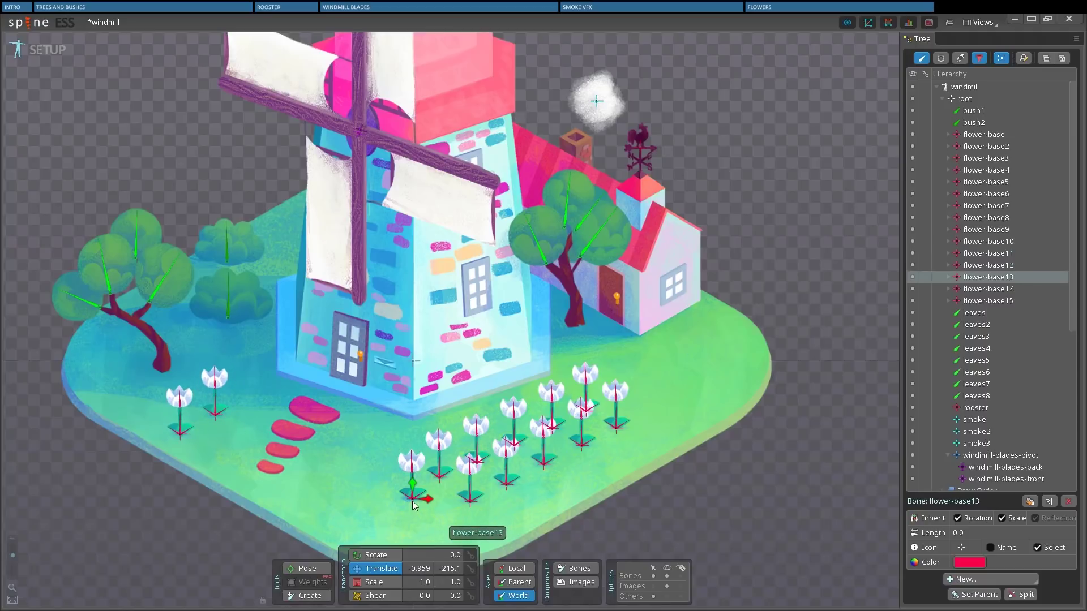
drag(417, 497, 224, 442)
drag(412, 502, 356, 461)
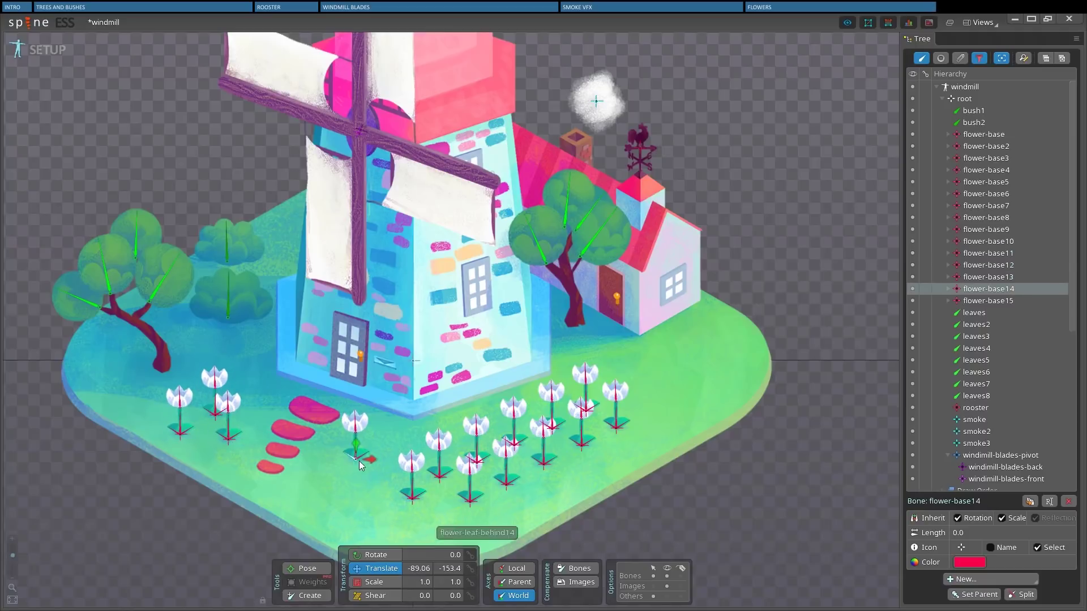
drag(412, 503, 378, 511)
Step: Scale flower-stem15 to about 0.85 by 0.99, and vary the stem scale of the other flowers beside the stepping stones
drag(619, 484, 525, 393)
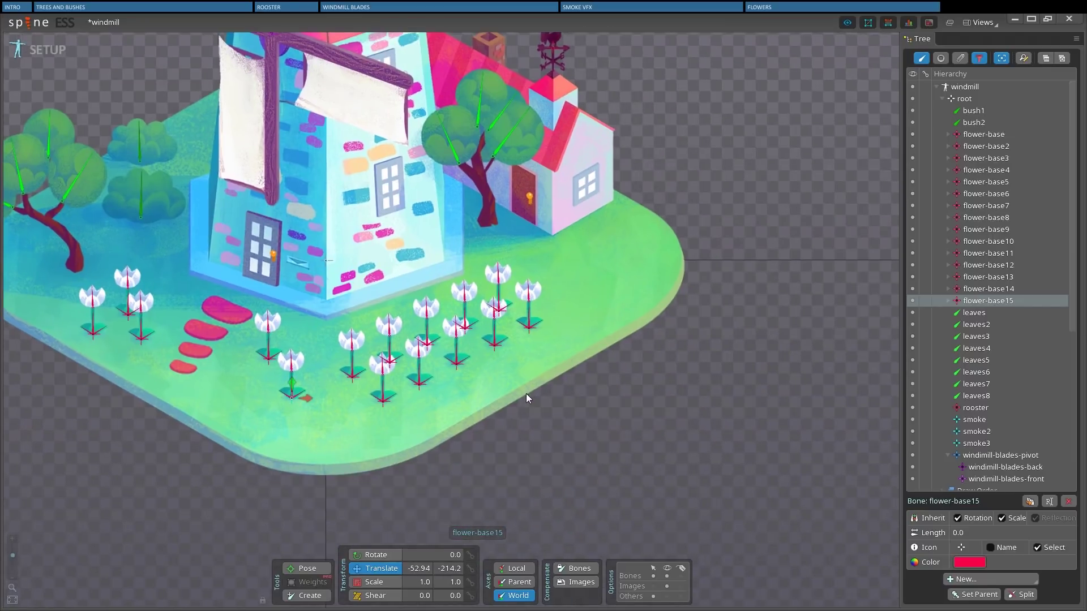
drag(13, 556, 13, 552)
drag(291, 454, 410, 467)
click(409, 445)
click(370, 582)
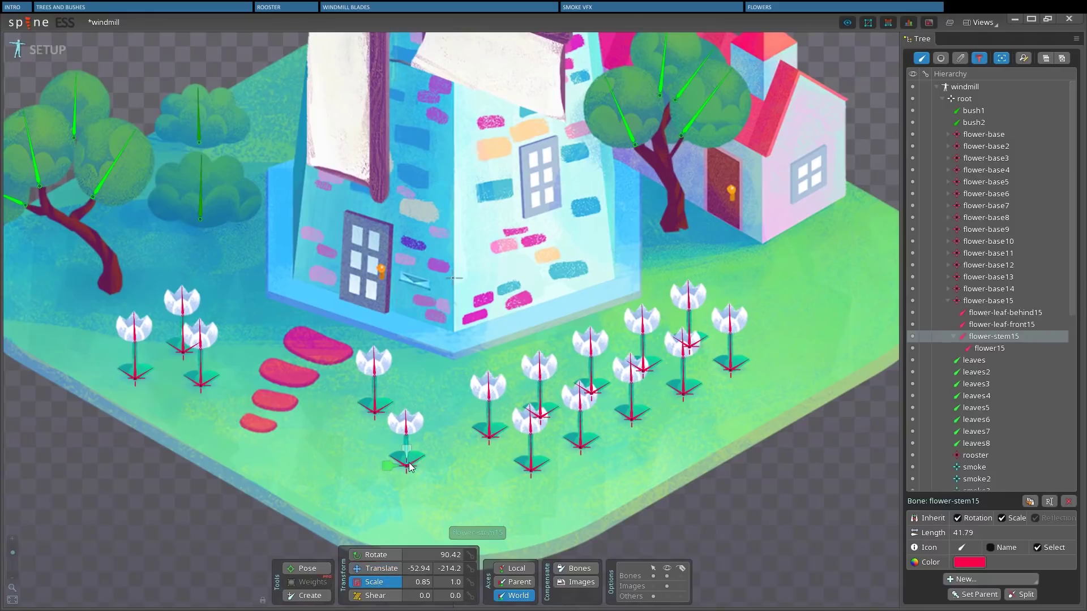
click(375, 403)
click(182, 340)
click(201, 368)
drag(201, 367, 200, 374)
click(135, 362)
drag(135, 360, 135, 367)
Step: Vary the stem scales of the flowers in the two diagonal rows, with flower-stem8 at about 0.85 by 1.04
click(490, 423)
click(532, 450)
click(542, 392)
click(592, 376)
click(642, 352)
click(689, 330)
click(730, 355)
click(631, 420)
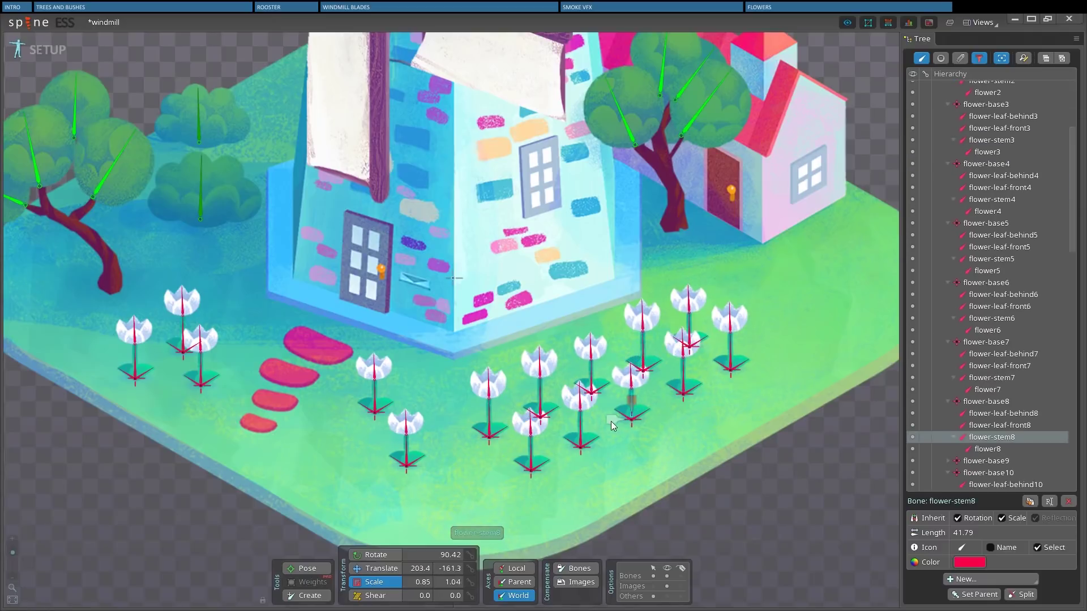
Step: Select the front and back leaf bones of flower-base, flower-base8, flower-base10 and flower-base13, and scale them together
click(542, 466)
ctrl+click(520, 466)
ctrl+click(642, 414)
ctrl+click(622, 416)
ctrl+click(679, 342)
ctrl+click(699, 341)
ctrl+click(212, 385)
ctrl+click(212, 380)
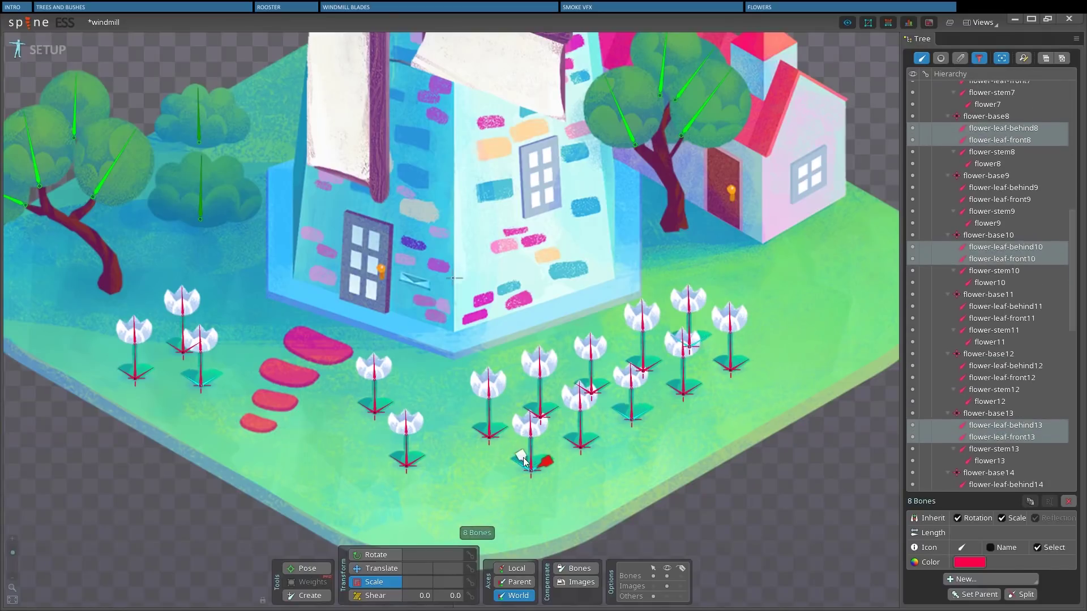
Step: Select both leaf bones of flower-base2, flower-base5, flower-base7, flower-base11 and flower-base15, and scale them together
click(695, 388)
ctrl+click(673, 387)
ctrl+click(654, 365)
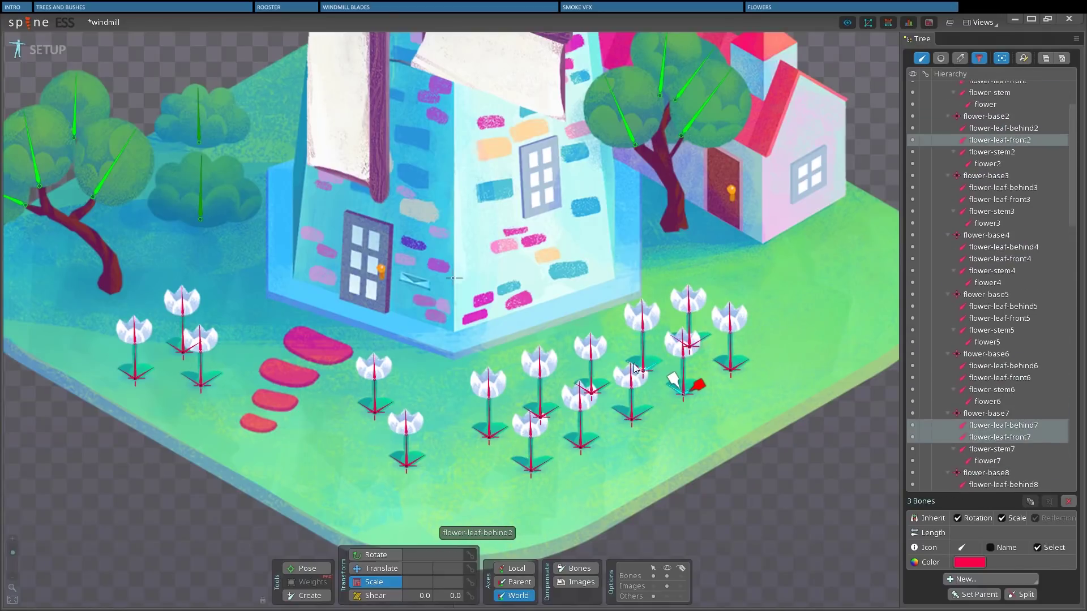
ctrl+click(632, 365)
ctrl+click(499, 430)
ctrl+click(479, 432)
ctrl+click(418, 460)
ctrl+click(396, 459)
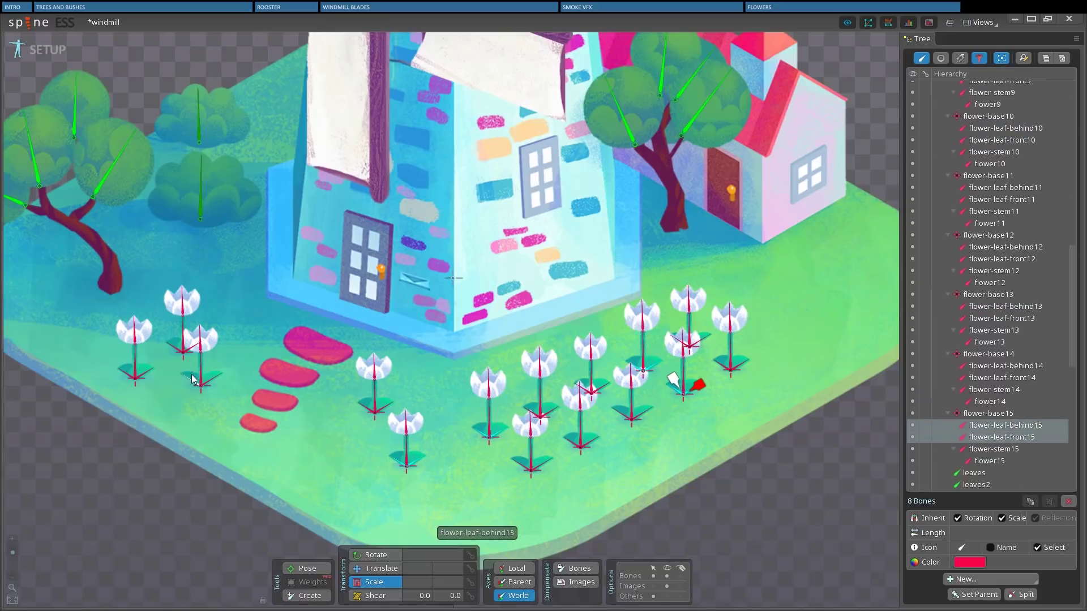
ctrl+click(189, 347)
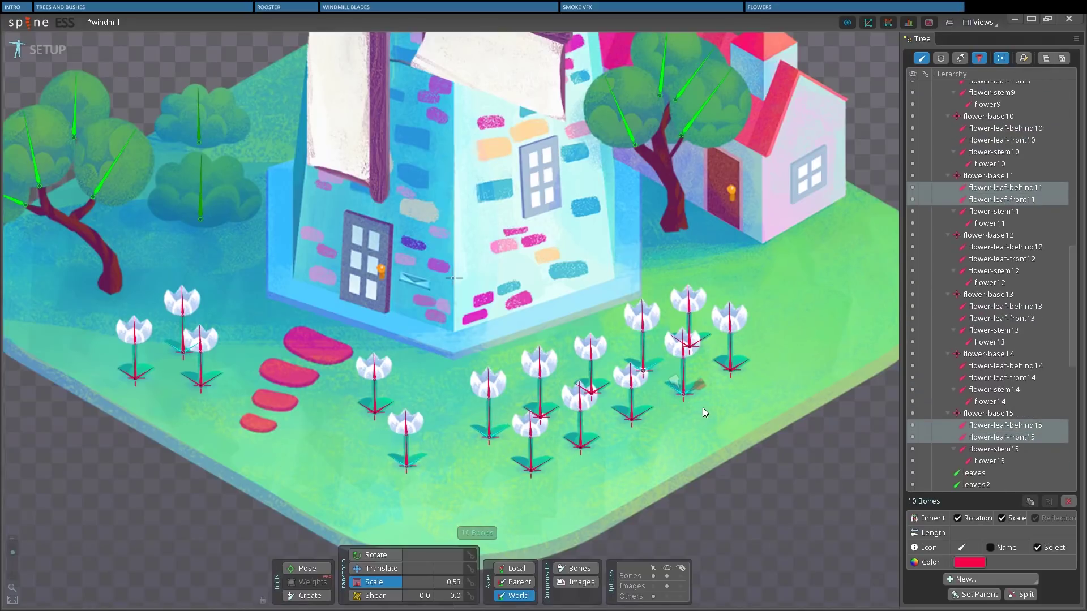
mouse_move(703, 408)
mouse_down()
mouse_move(696, 396)
mouse_move(711, 393)
mouse_up()
Step: Scale the front and back leaf bones of flower-base14 individually, with flower-leaf-front14 at about 1.1 by 0.93
click(388, 402)
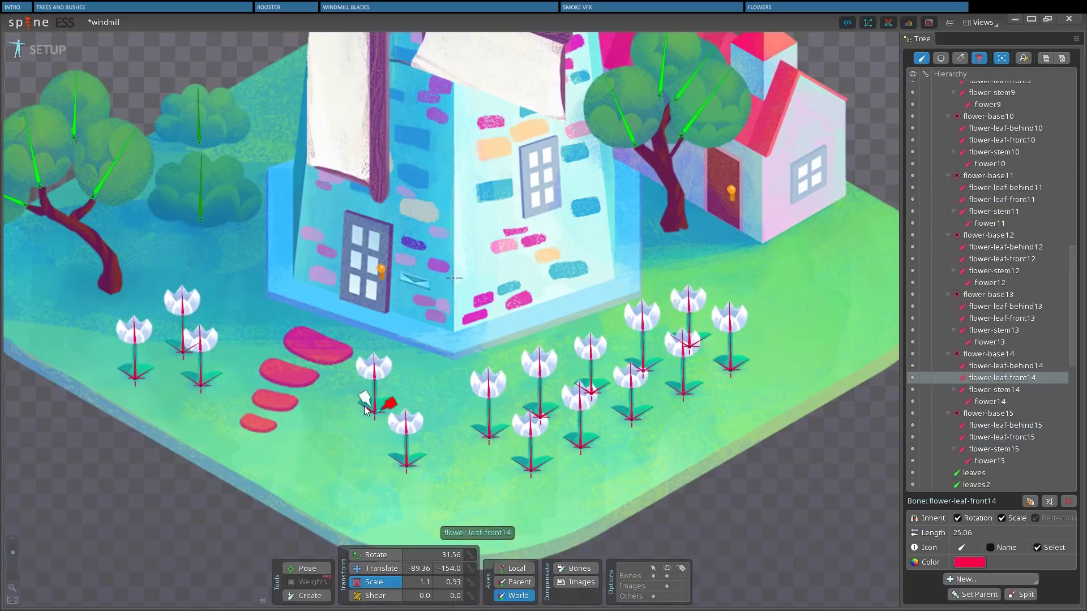
key(space)
click(362, 407)
drag(361, 418, 367, 412)
key(space)
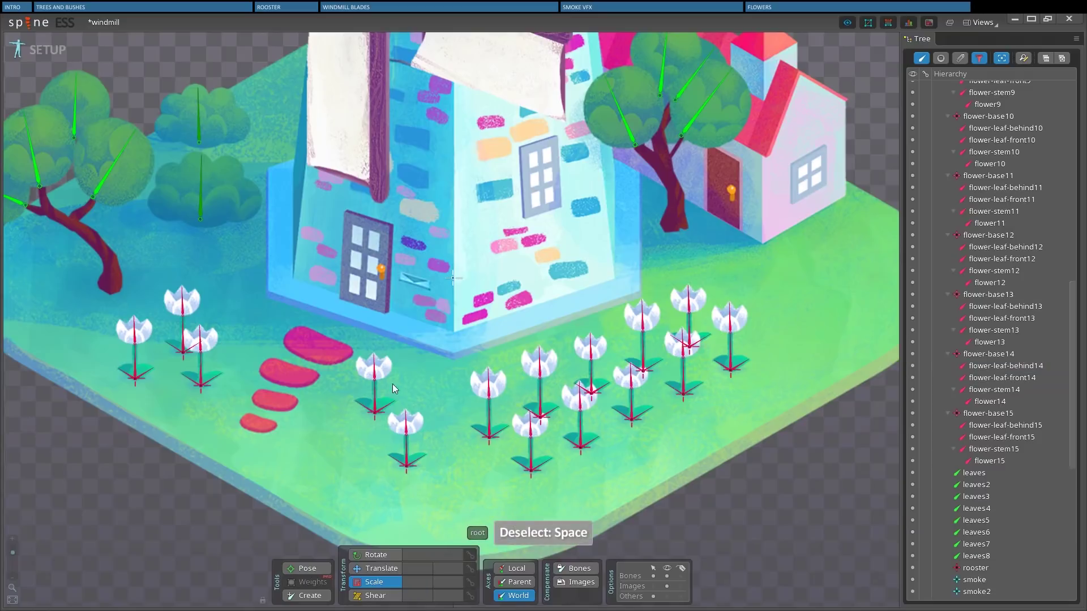
Step: Switch the visible attachment to flower3 on the flower15 and flower11 slots, and to flower2 on the flower13 slot
click(408, 433)
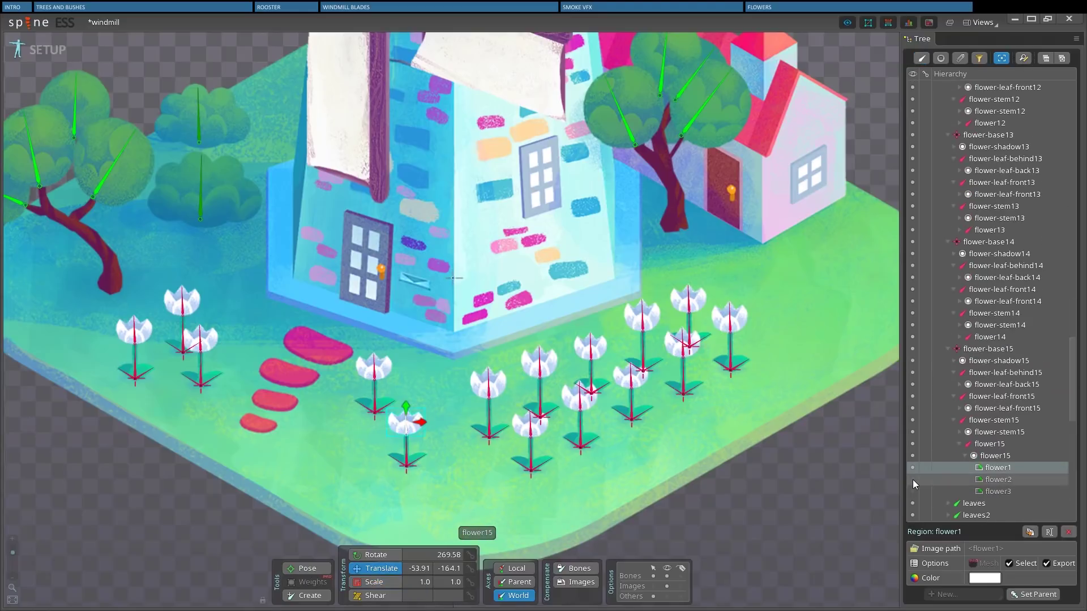
click(912, 480)
click(912, 480)
click(201, 340)
click(913, 243)
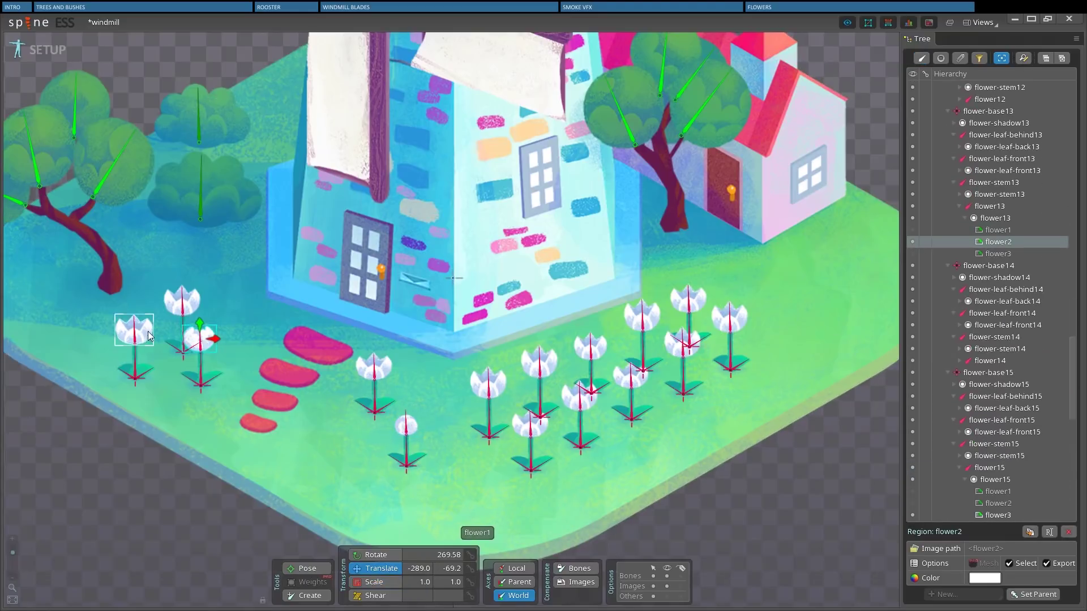
click(182, 303)
click(911, 163)
Step: Switch the visible attachment to flower2 on slots flower5, flower7 and flower9, and to flower3 on slots flower3 and flower6
click(488, 384)
click(910, 164)
click(600, 349)
click(911, 164)
click(729, 319)
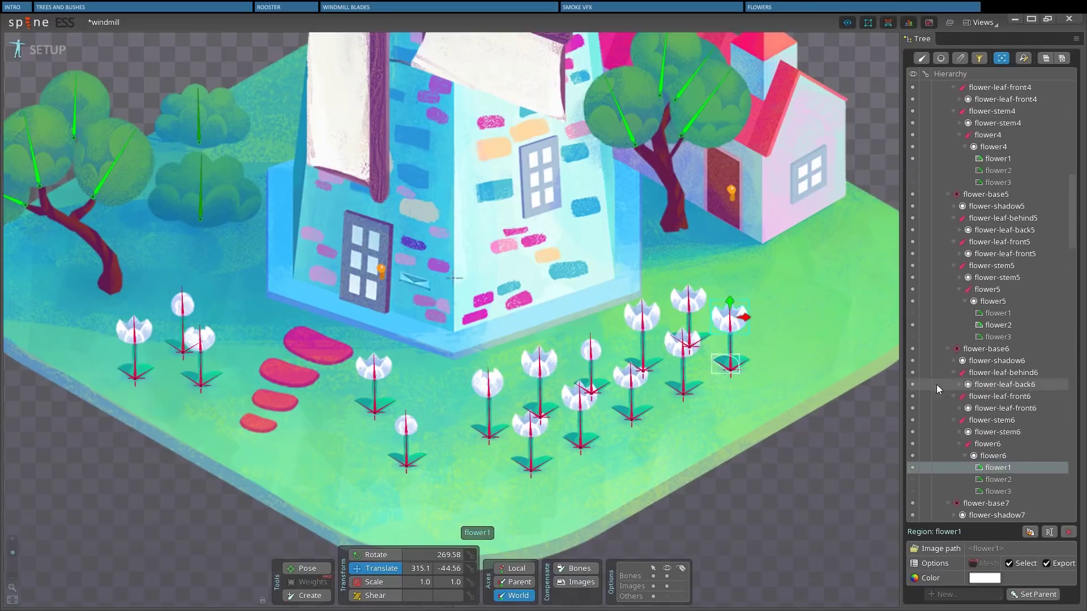
click(682, 342)
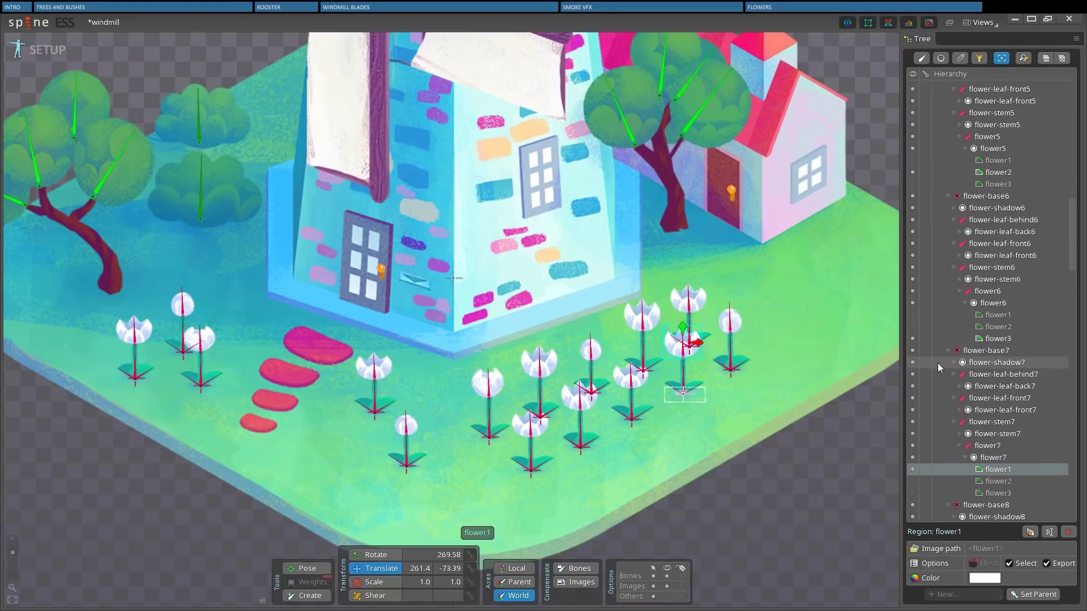
click(912, 479)
click(579, 397)
click(911, 479)
Step: Filter the tree to slots and tint slots flower15, flower12, flower9, flower7 and flower5 pinkish red
click(940, 58)
drag(1073, 431, 1072, 118)
click(994, 157)
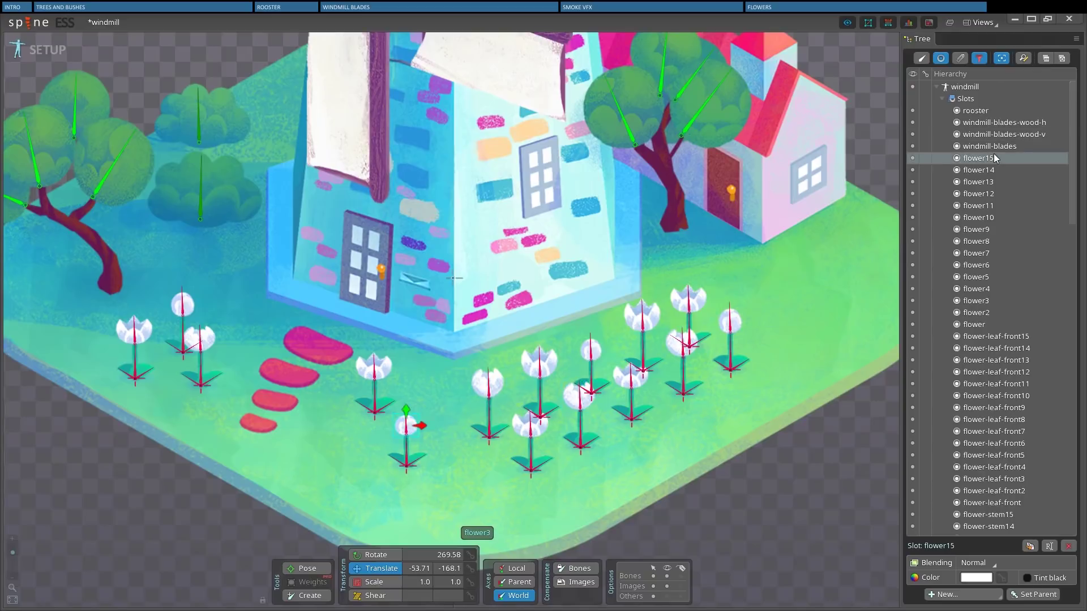
scroll(1071, 180, down, 1)
ctrl+click(978, 178)
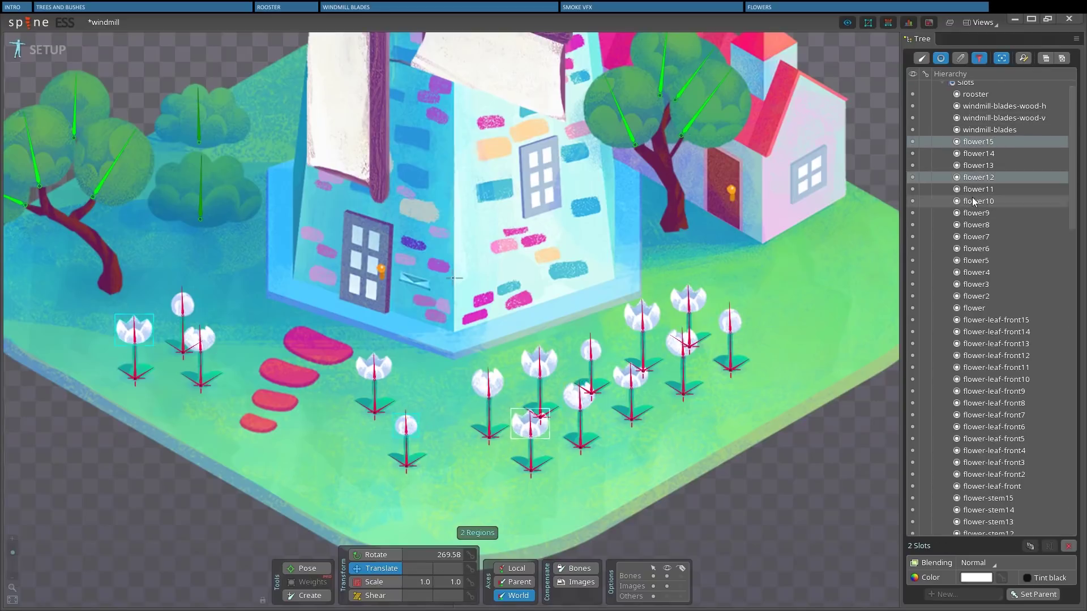
ctrl+click(976, 213)
ctrl+click(976, 237)
ctrl+click(975, 260)
click(999, 578)
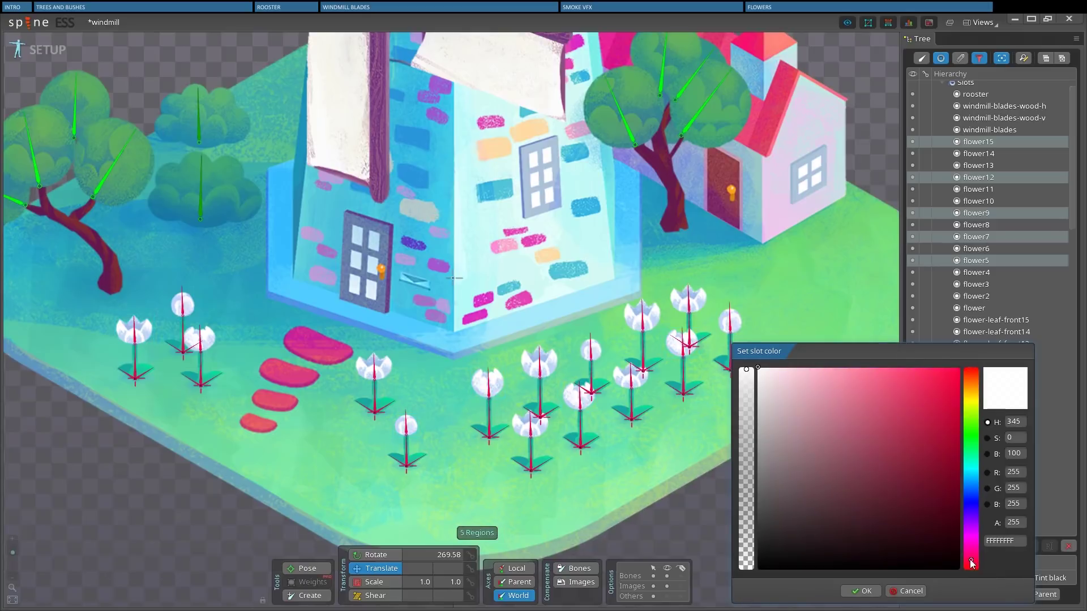
mouse_move(928, 374)
mouse_down()
mouse_move(961, 324)
mouse_move(912, 362)
mouse_up()
click(866, 590)
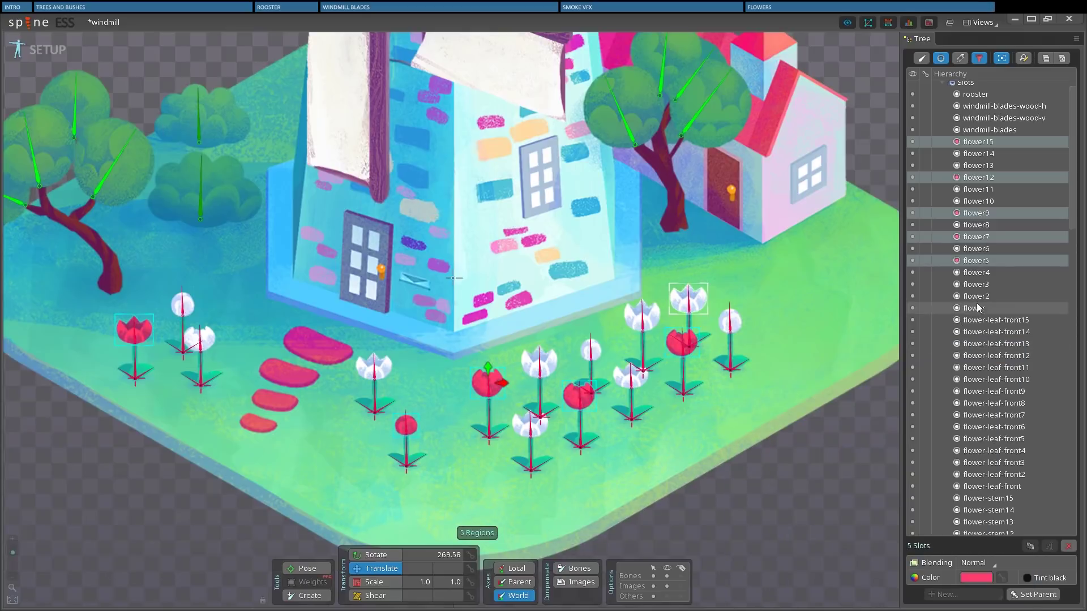
Step: Tint the slots flower, flower4, flower8, flower11 and flower14 light blue
click(974, 308)
ctrl+click(976, 272)
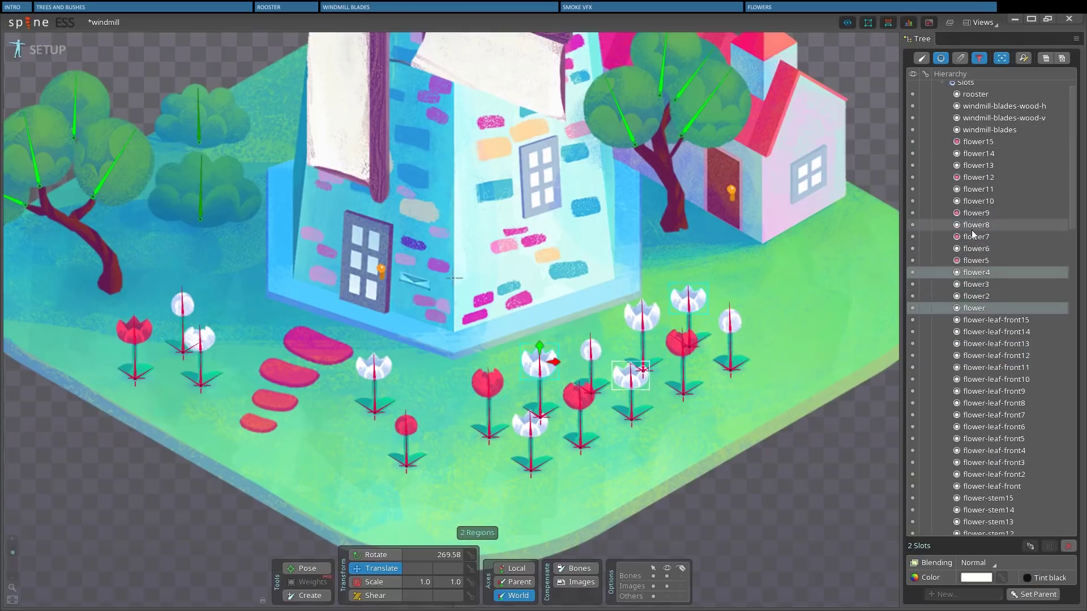
ctrl+click(976, 225)
ctrl+click(977, 189)
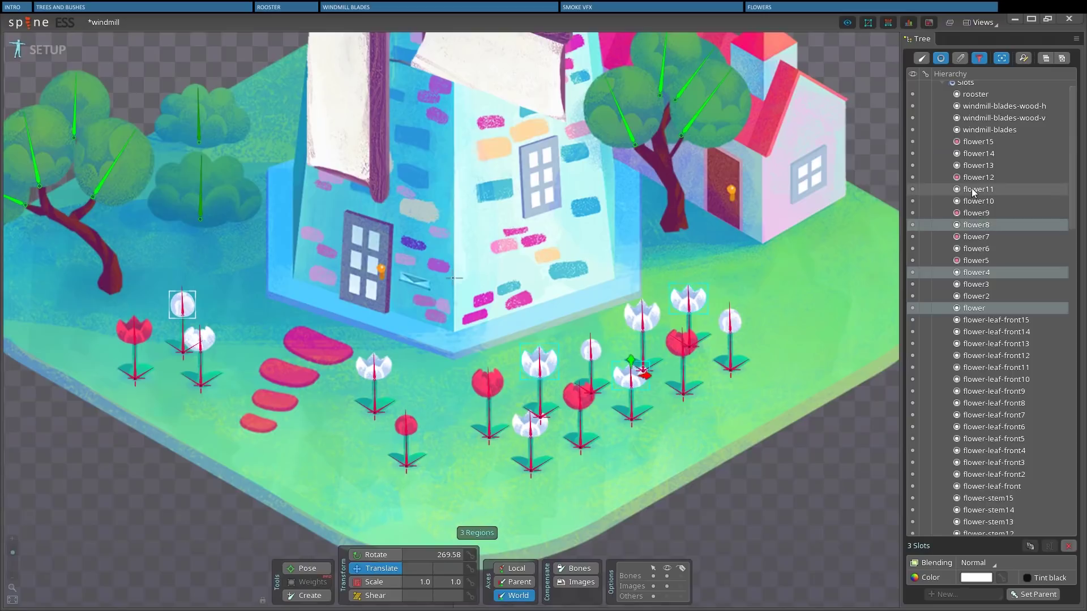
ctrl+click(978, 153)
click(963, 578)
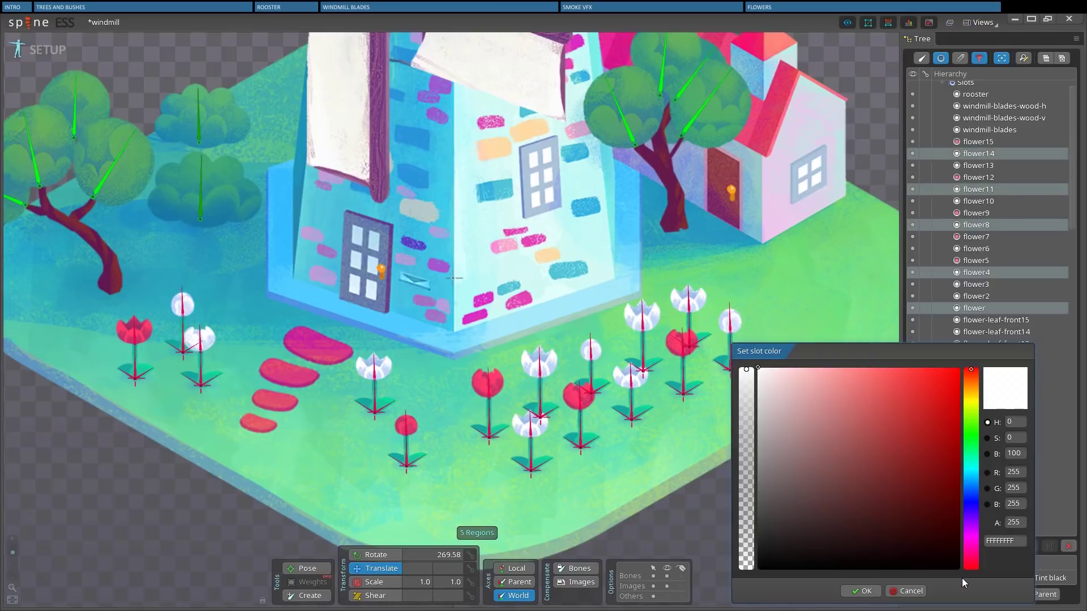
click(971, 471)
drag(911, 426, 909, 369)
drag(971, 471, 971, 479)
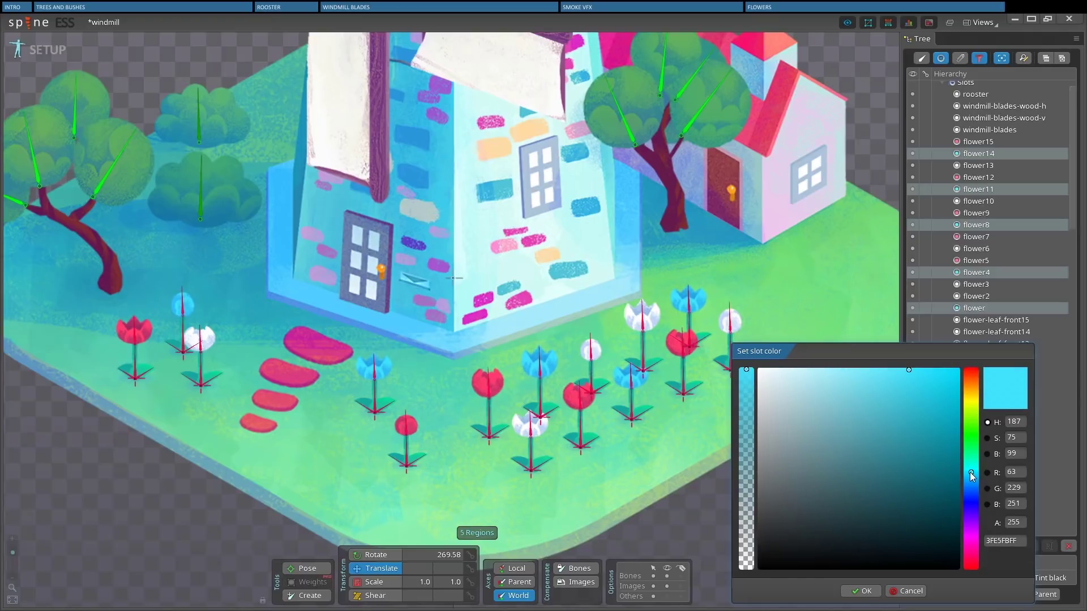
click(861, 591)
Step: Tint the flower11 slot pale yellow-green (DDFF8AFF)
click(186, 306)
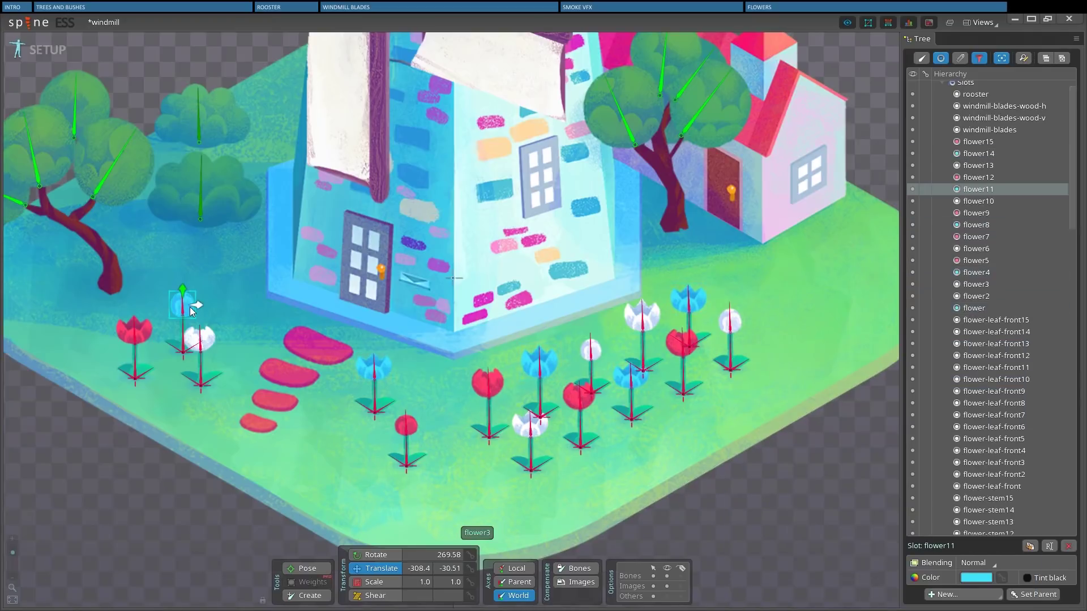
drag(971, 437, 971, 412)
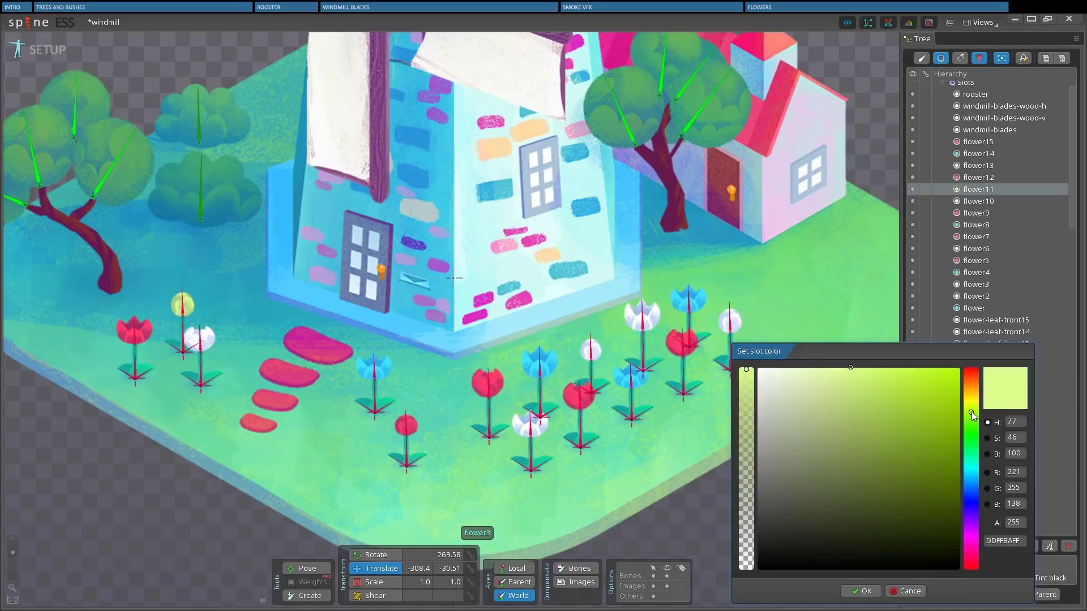
click(849, 591)
Step: Tint the slots flower13, flower10 and flower6 golden yellow
click(198, 338)
ctrl+click(530, 422)
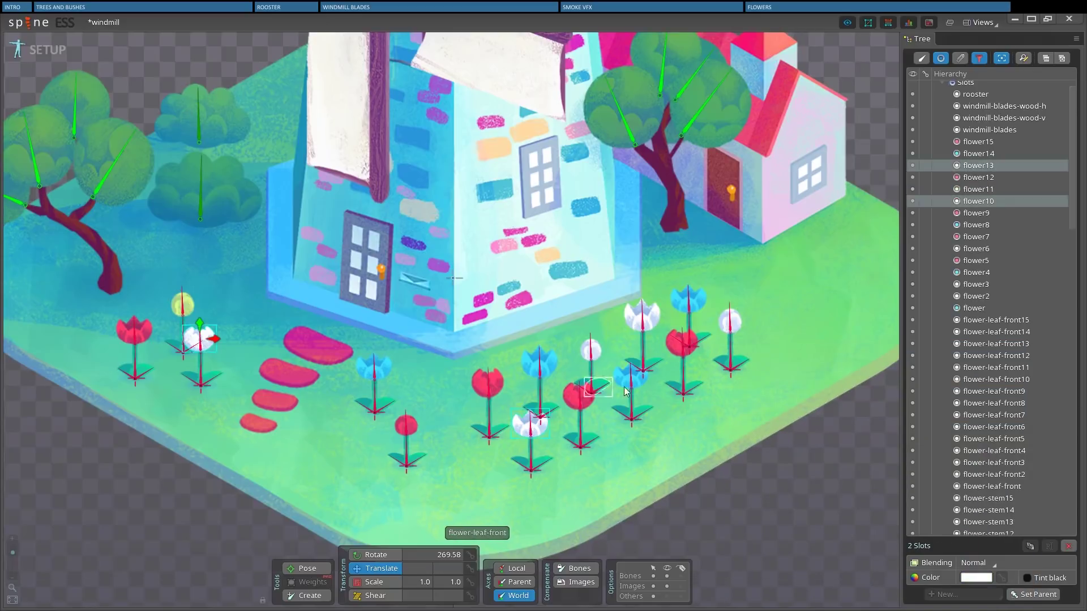
ctrl+click(736, 320)
click(976, 578)
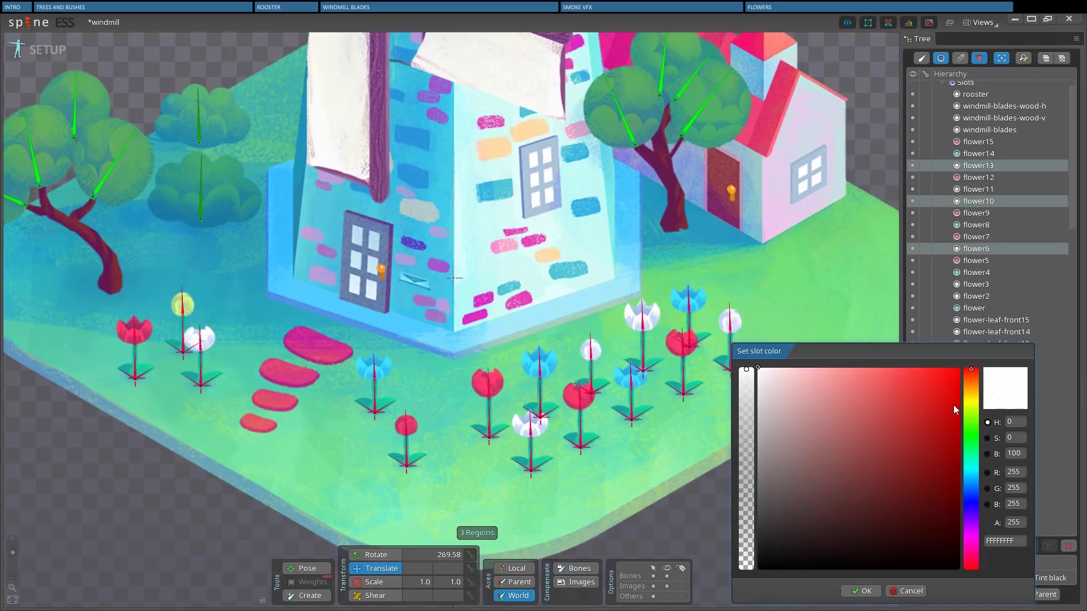
click(971, 395)
drag(937, 376, 938, 356)
click(860, 591)
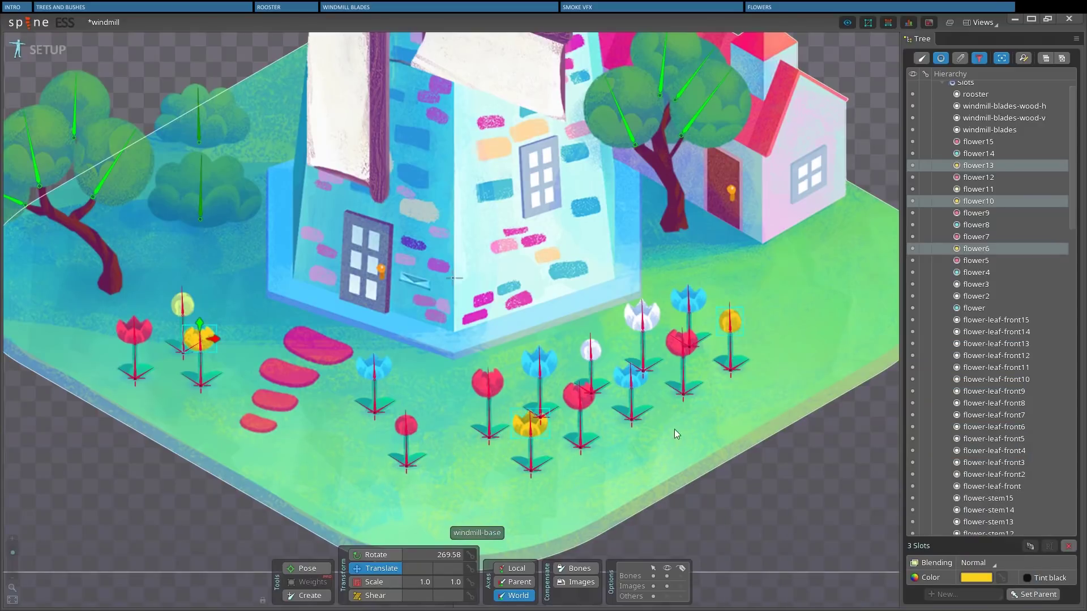
Step: Tint the slots flower2 and flower4 red
click(649, 325)
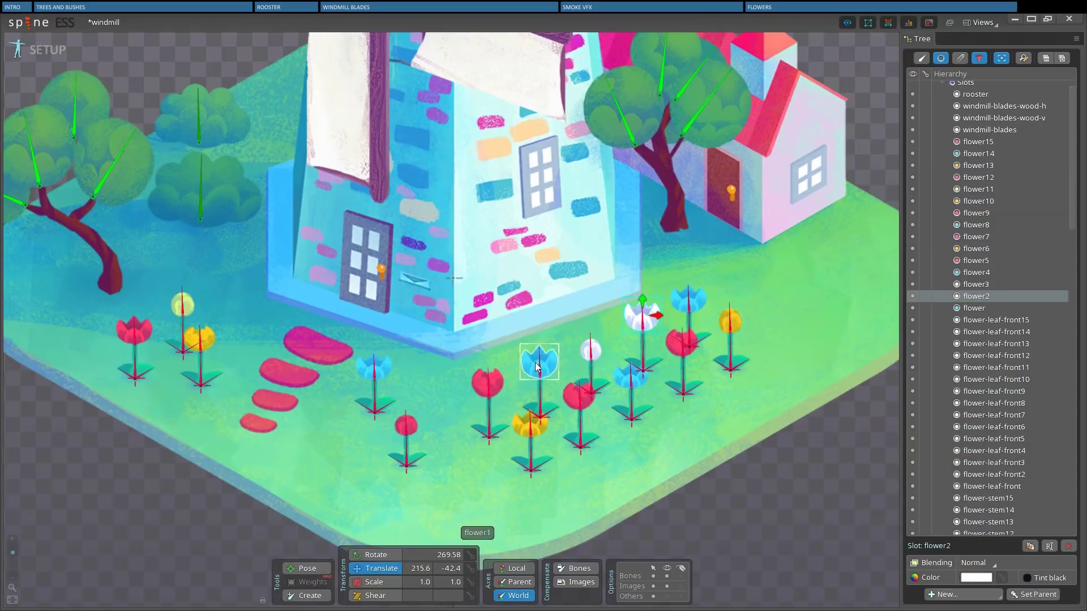
click(970, 579)
click(970, 424)
drag(910, 379, 906, 368)
drag(970, 413, 961, 361)
click(861, 591)
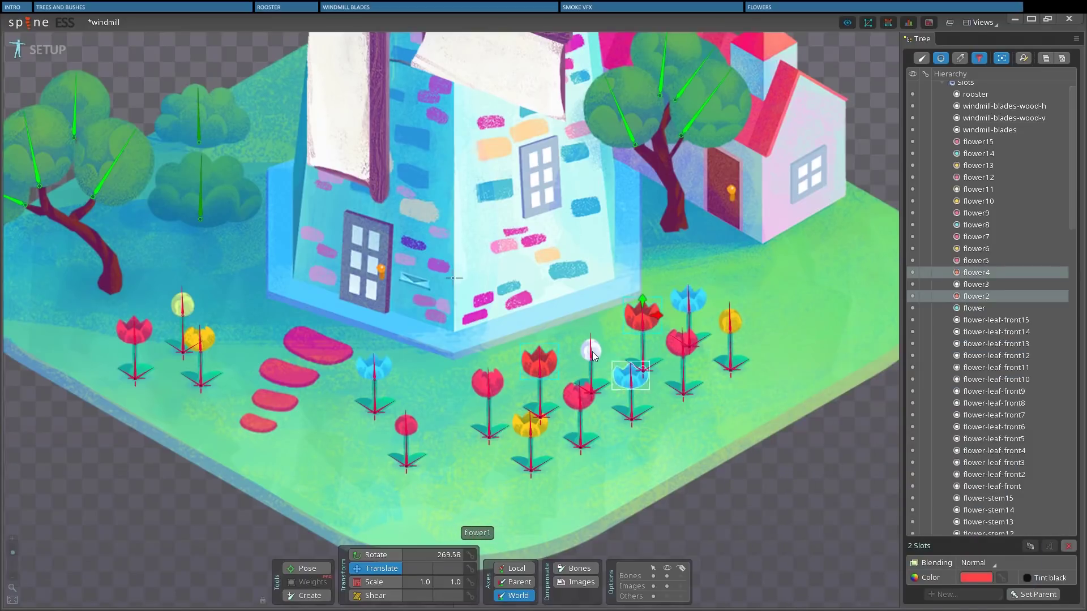
Step: Tint the flower3 slot pinkish violet
click(591, 351)
click(976, 577)
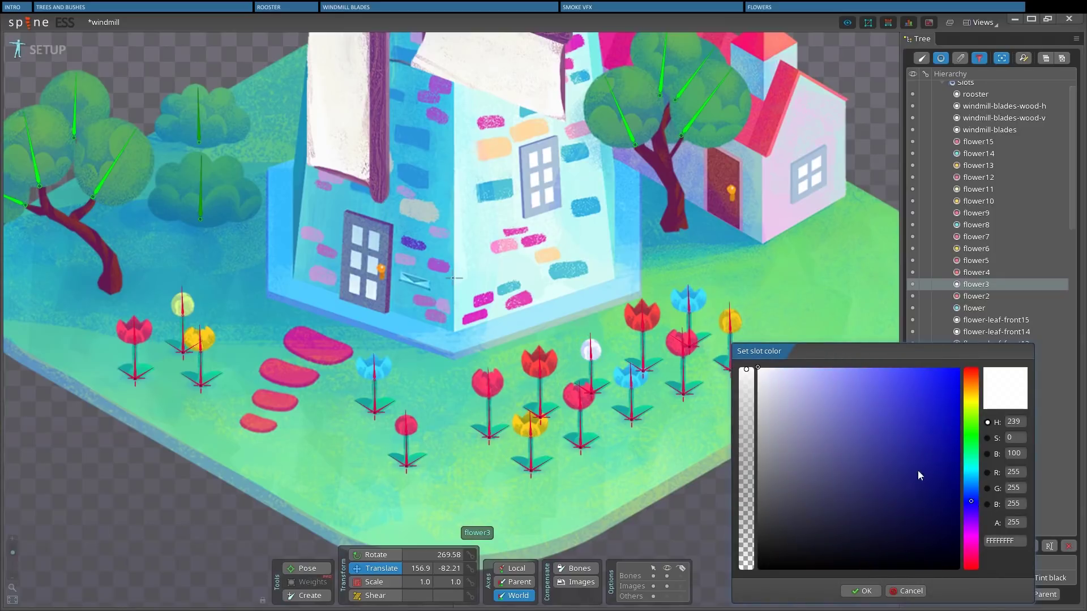
drag(940, 372, 941, 365)
drag(970, 531, 971, 528)
drag(877, 372, 868, 375)
click(860, 591)
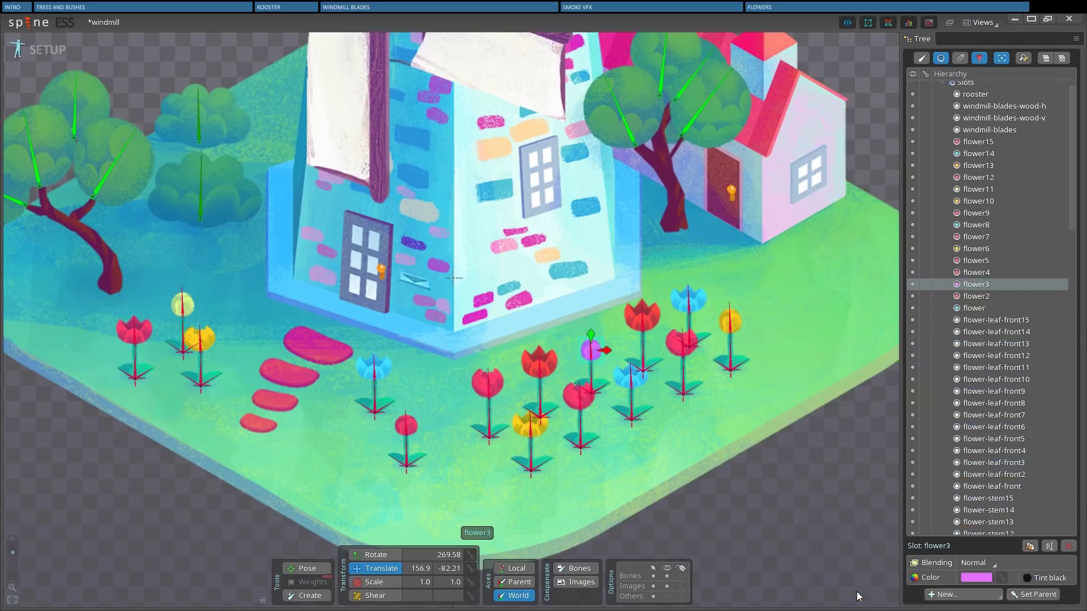
Step: Tint the flower5 slot purple
click(488, 381)
click(976, 578)
click(972, 518)
drag(971, 522, 971, 527)
click(881, 373)
key(Return)
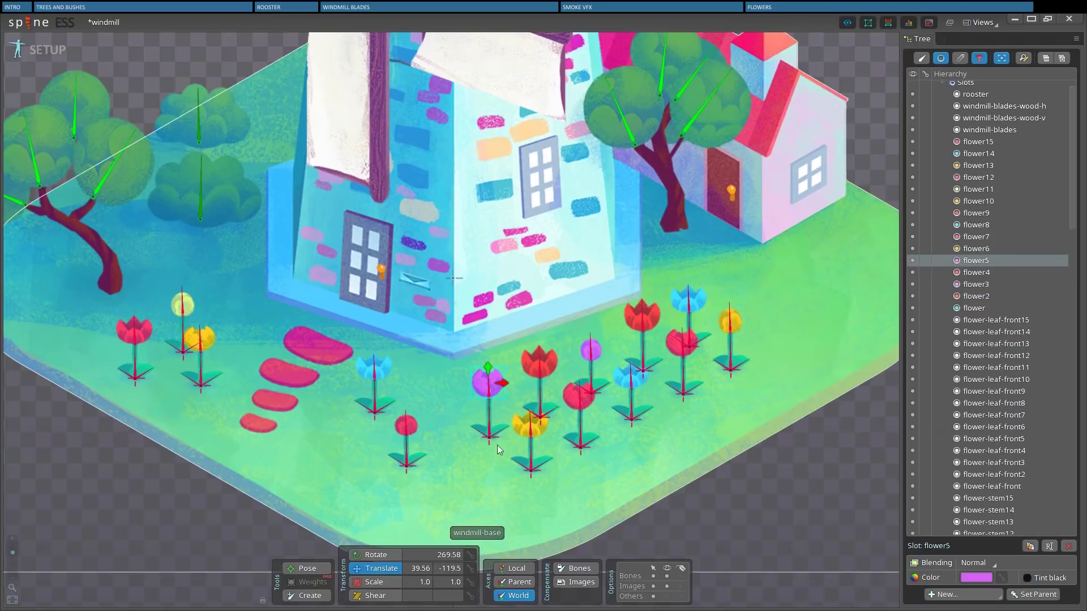
Step: Tint the flower11 slot magenta (F83DFFFF)
drag(12, 552, 13, 560)
click(283, 296)
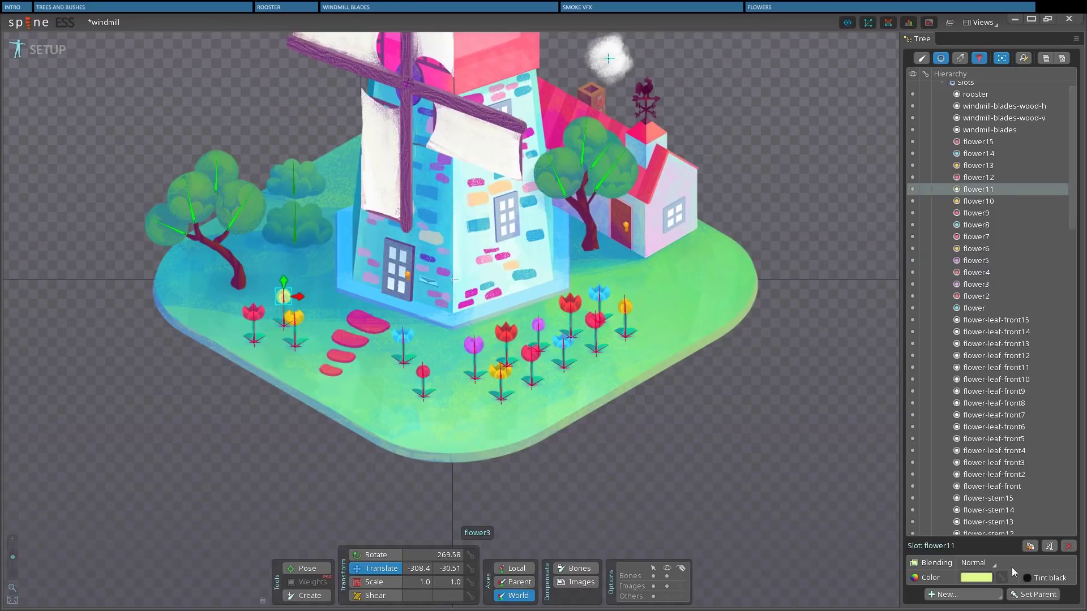
click(976, 578)
click(971, 534)
drag(942, 426, 911, 359)
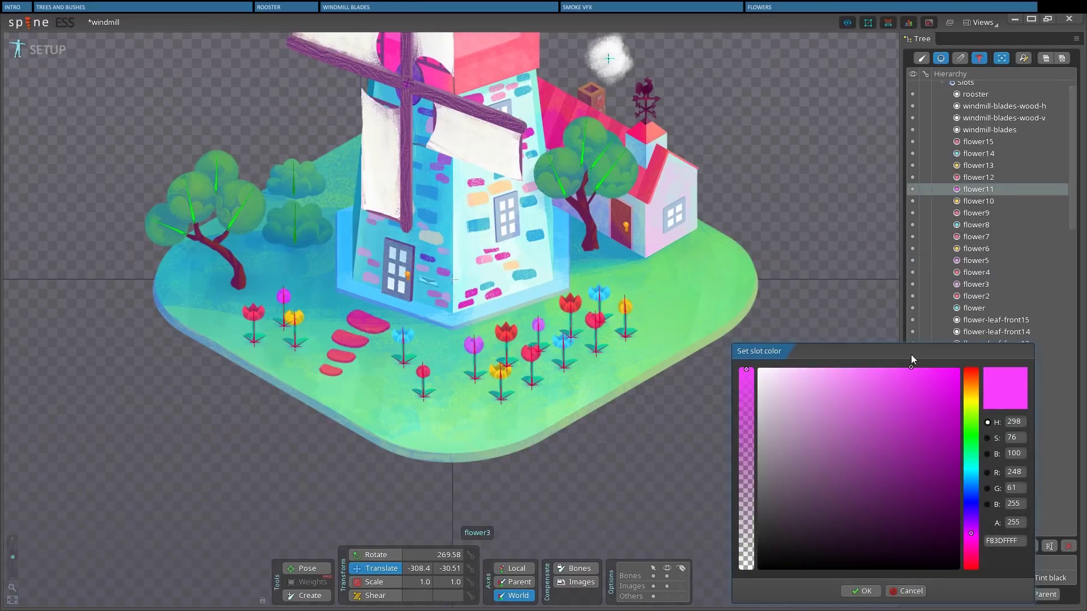
click(860, 590)
Step: Switch the visible attachment to flower1 on the flower3 slot and to flower3 on the flower4 slot, and clear the selection
click(545, 328)
click(944, 58)
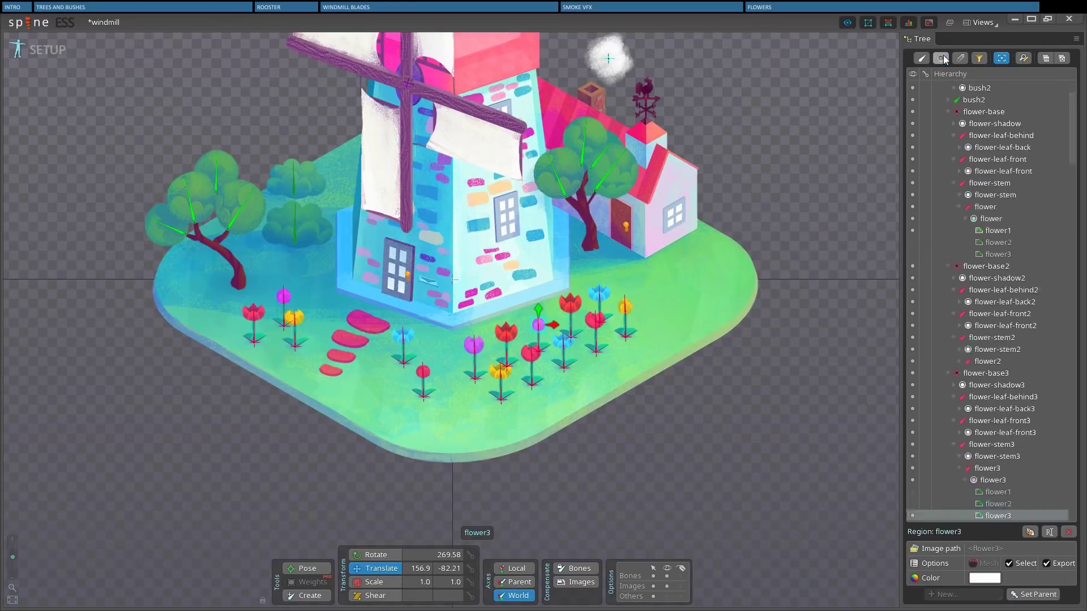
click(912, 444)
click(506, 333)
click(912, 490)
key(space)
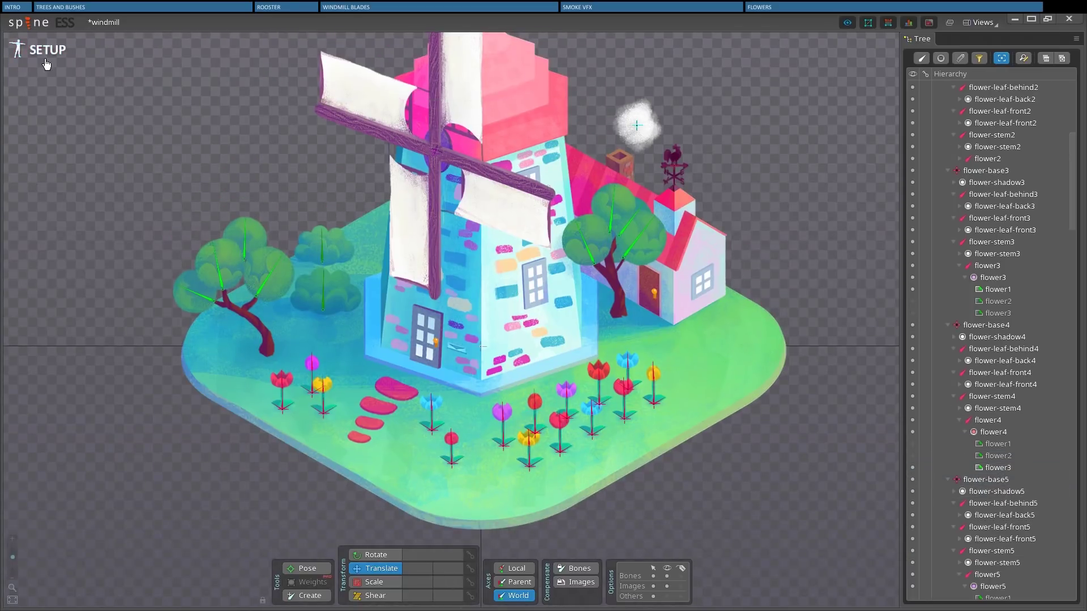
Step: Switch to Animate mode and select all leaf, stem and flower bones of flower-base4, flower-base7 and flower-base11
click(46, 51)
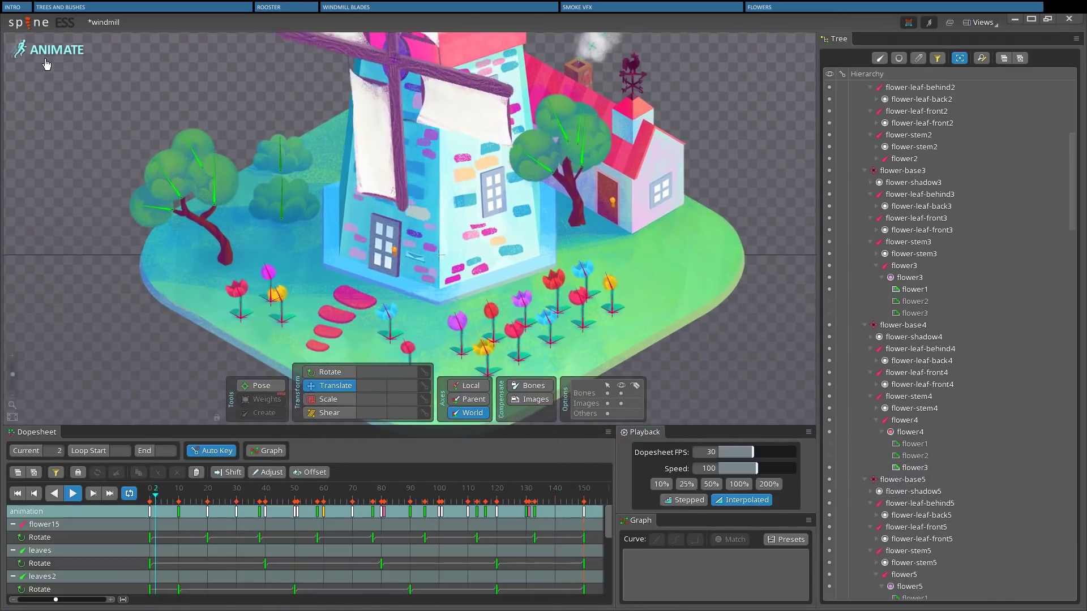
drag(195, 291, 156, 217)
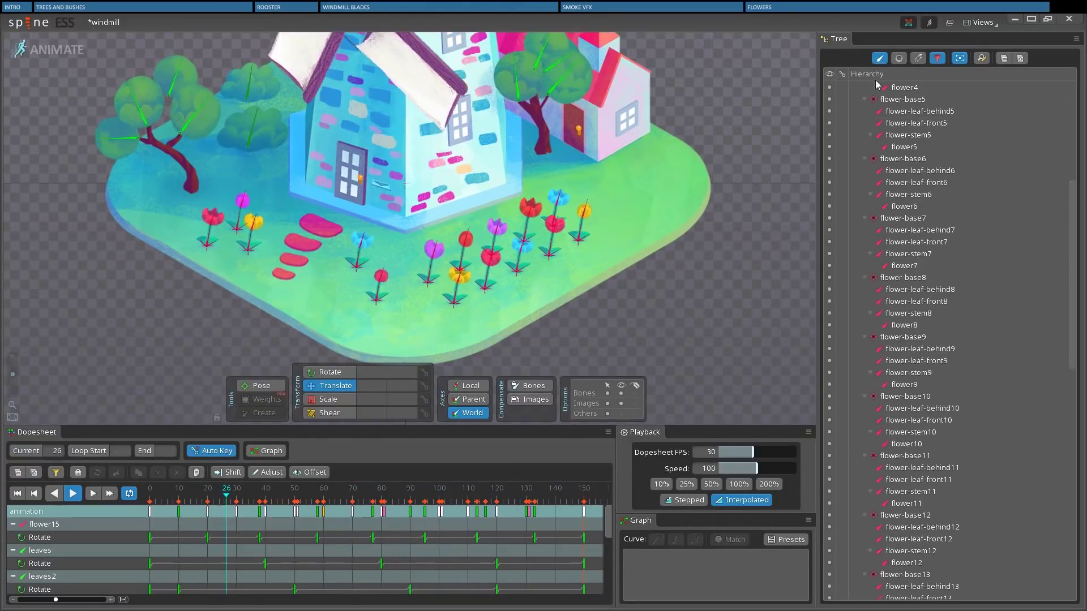
click(441, 264)
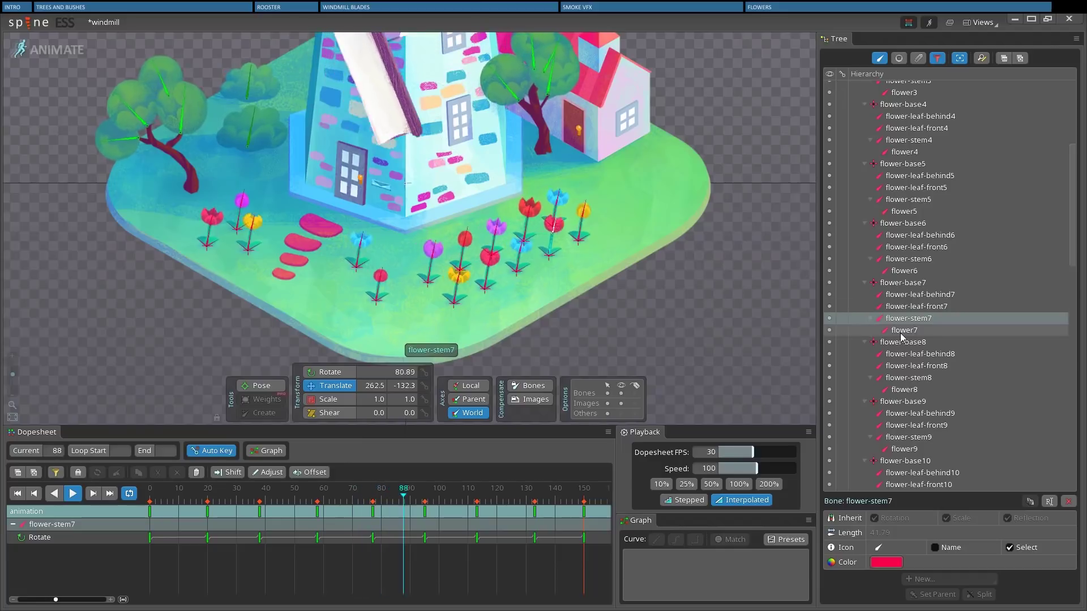
drag(906, 330, 902, 297)
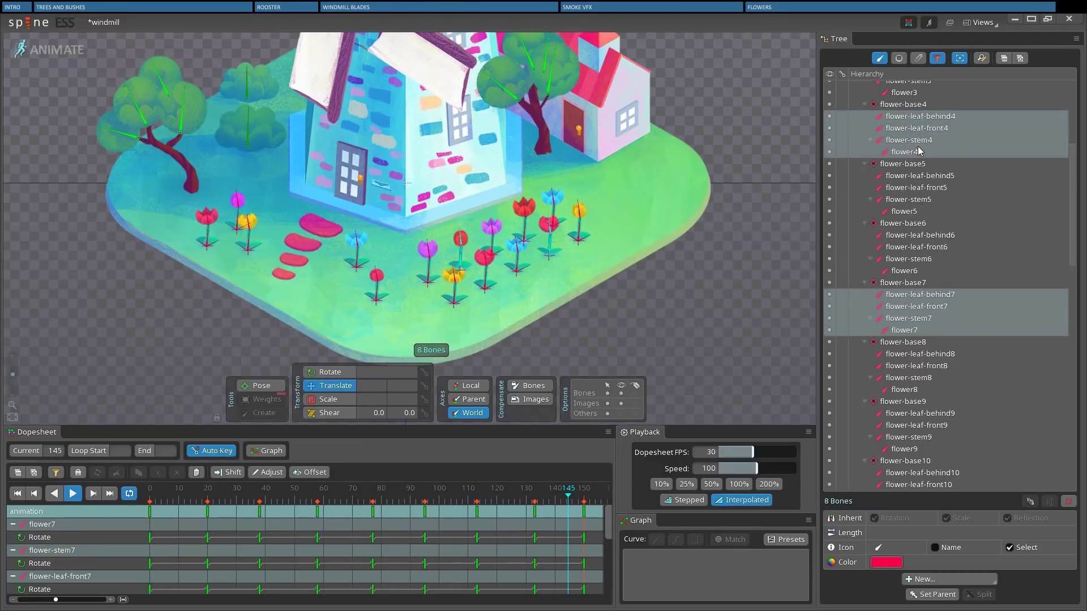
scroll(917, 226, down, 6)
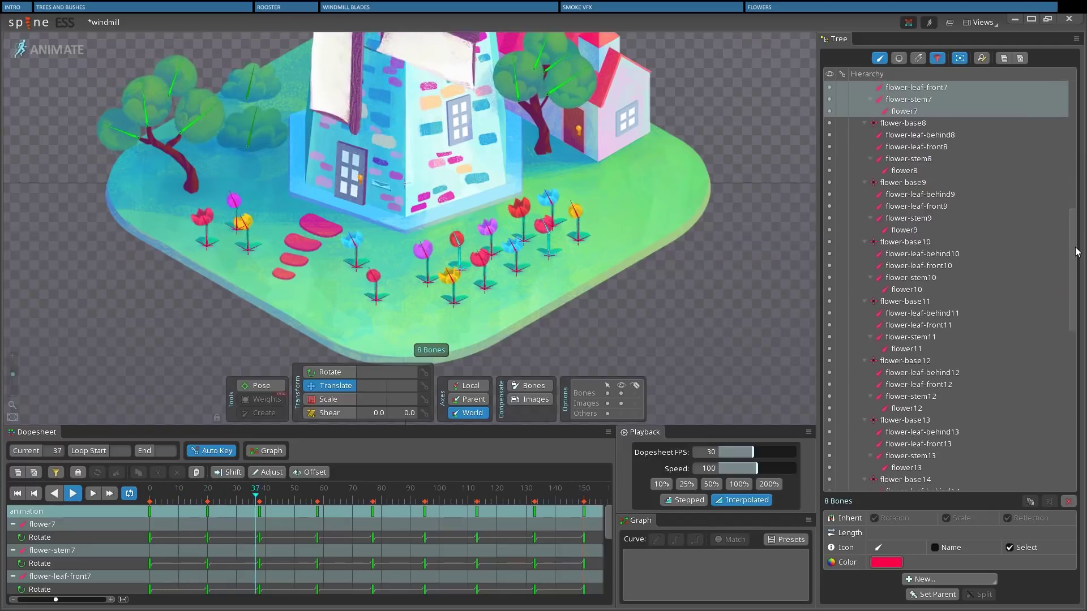
ctrl+click(922, 314)
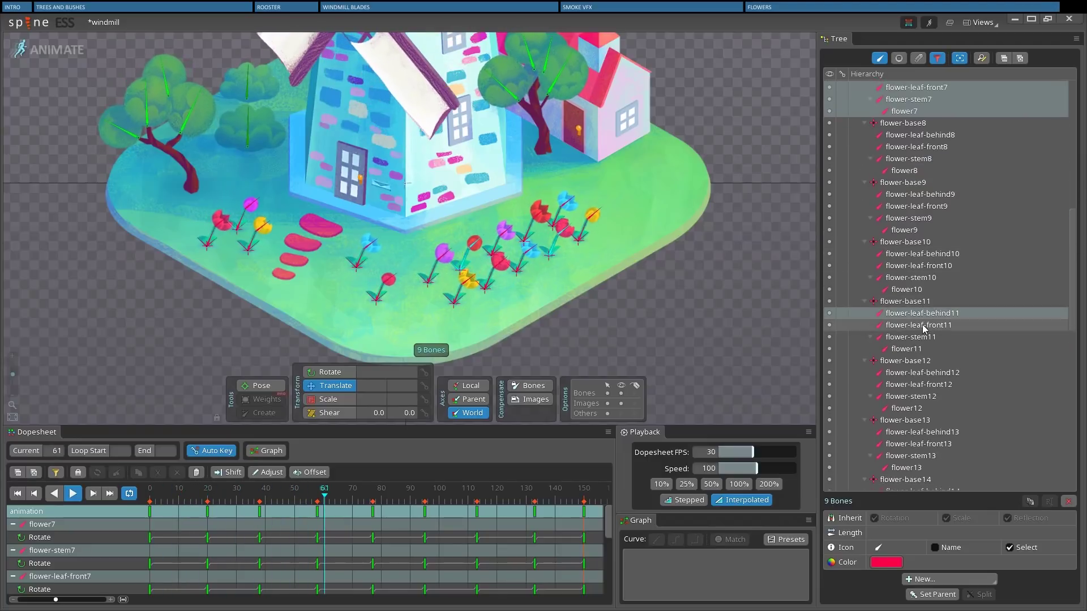
shift+click(924, 337)
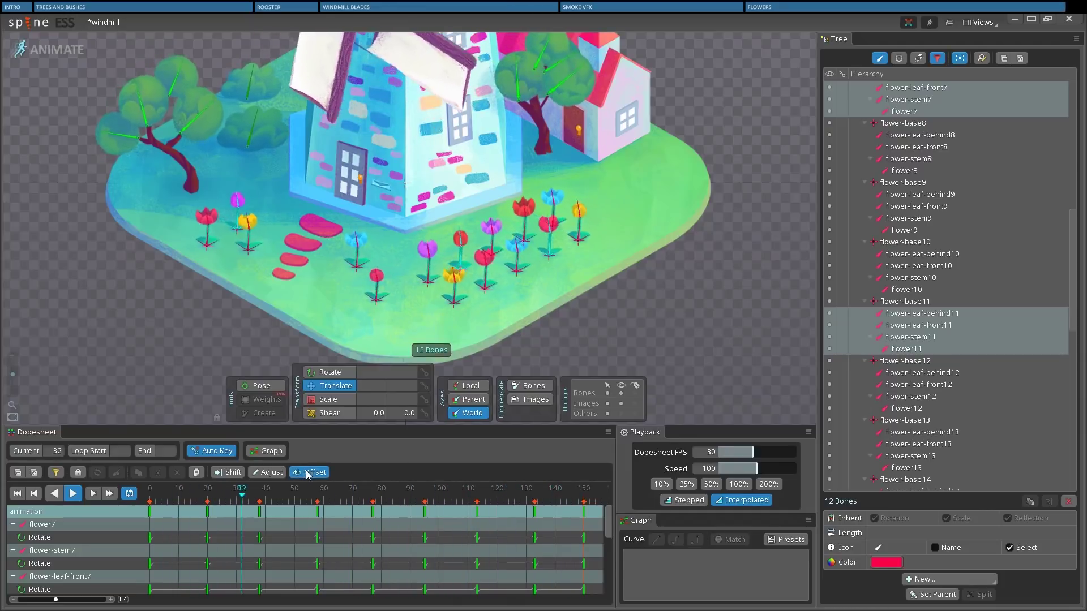
Step: Offset all rotation keys of the selected flower bones by +5 frames within the looping animation, and clear the selection
drag(590, 516, 142, 491)
drag(209, 512, 215, 512)
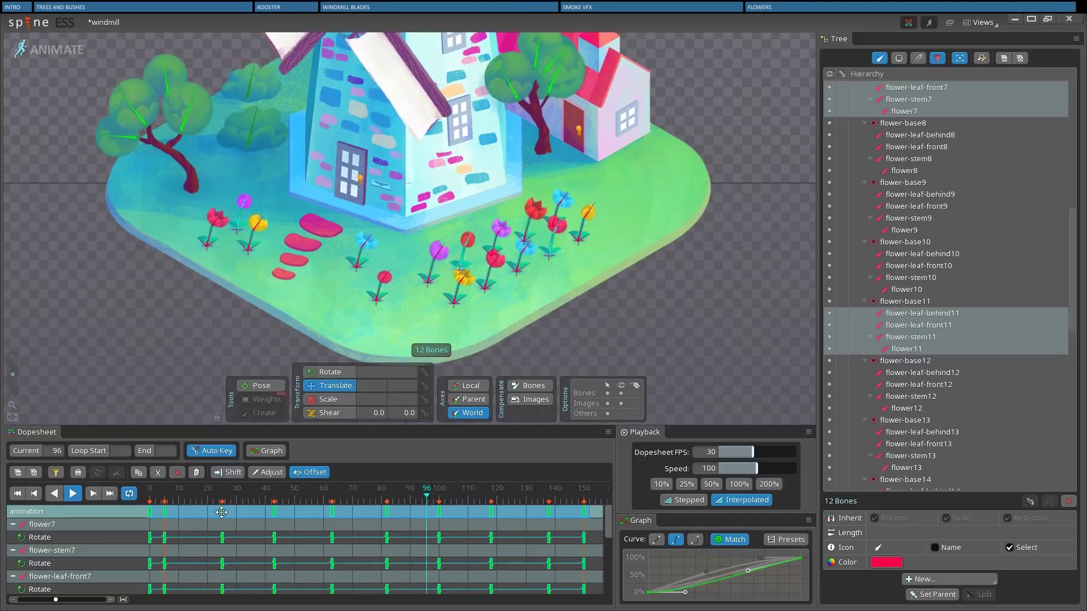
click(688, 297)
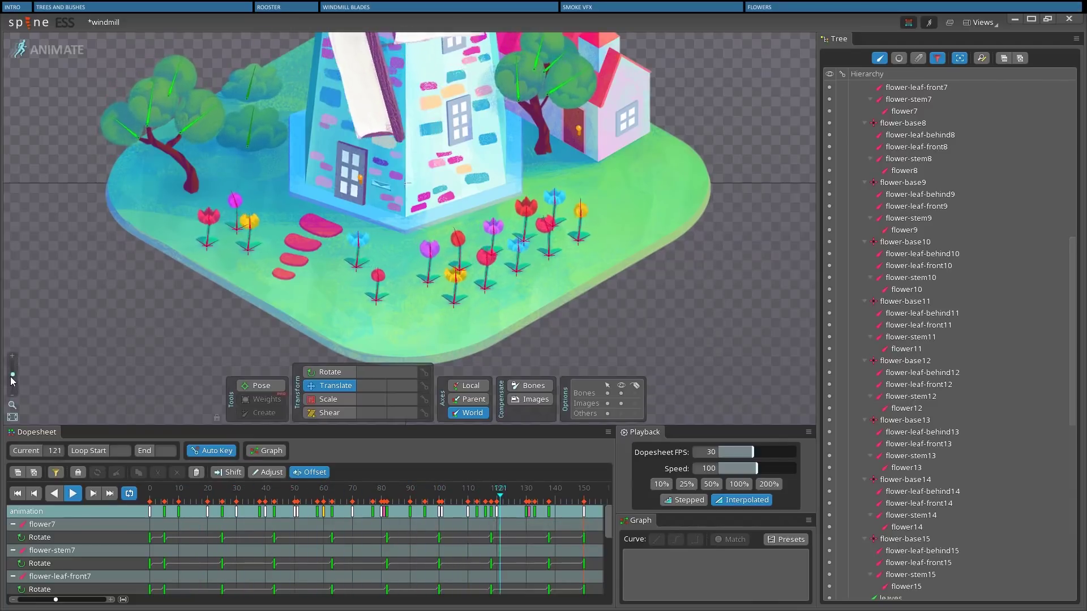
drag(13, 381, 13, 383)
drag(103, 211, 121, 275)
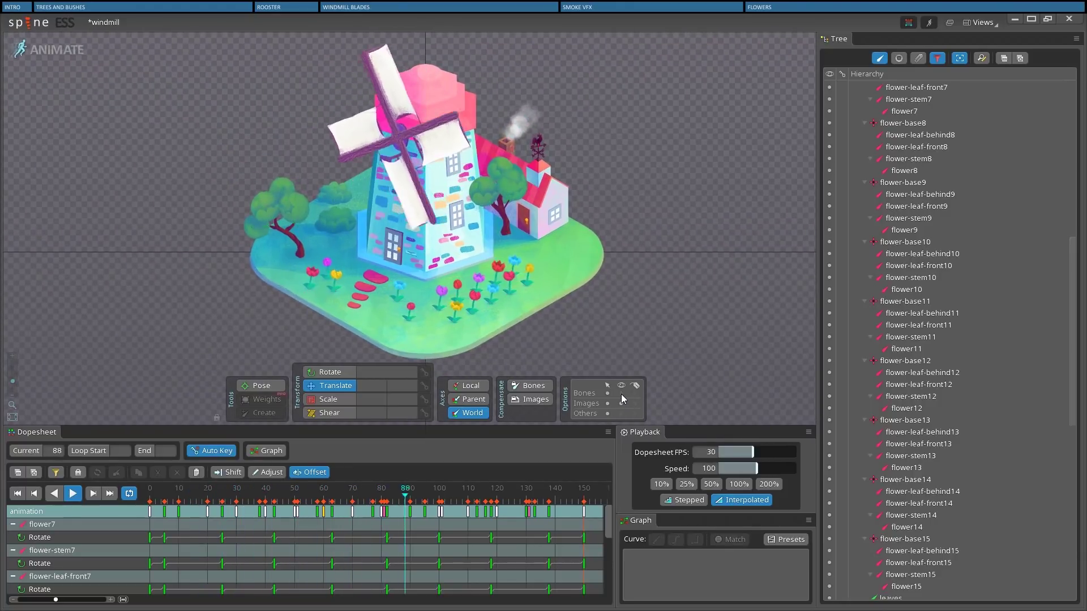